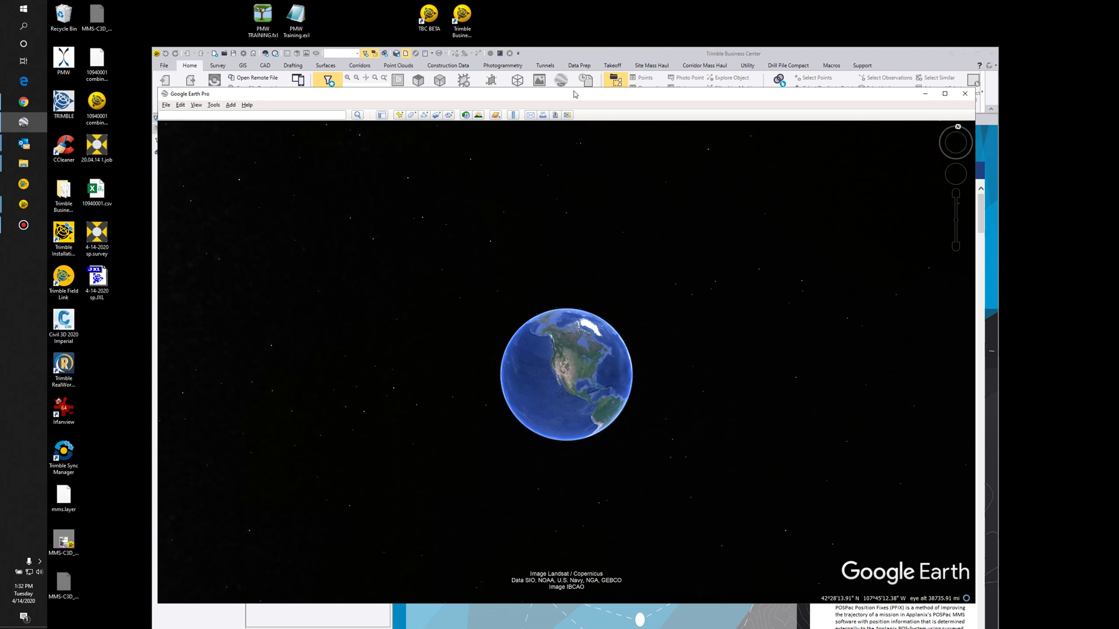
- Find ZIP code 61455 (Macomb, IL) on the globe and zoom in to the school grounds southeast of downtown
click(303, 116)
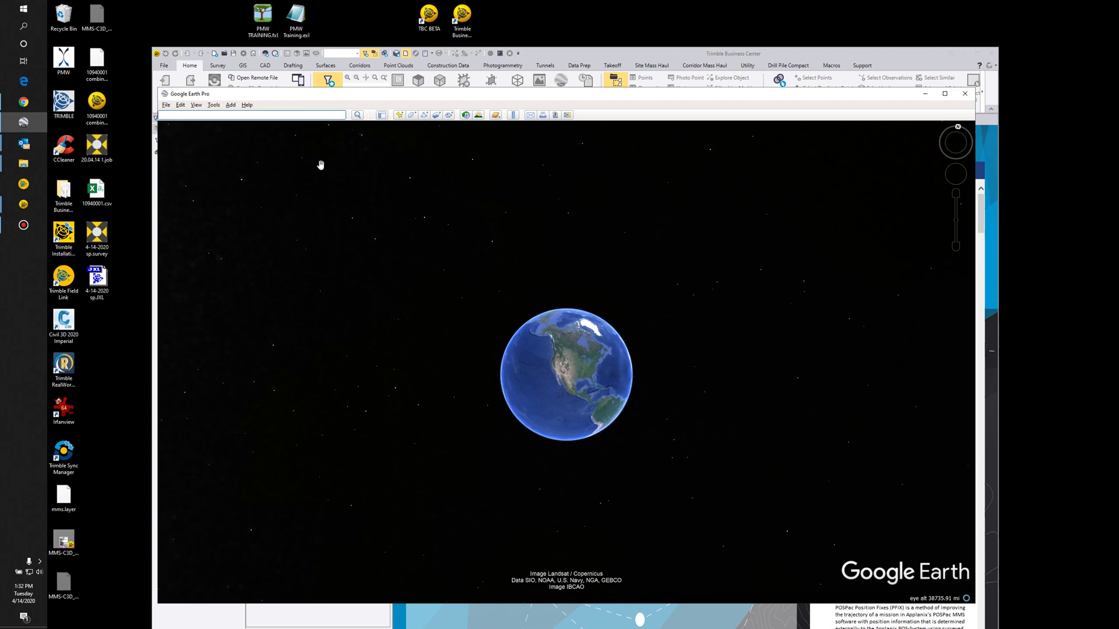
text(61455)
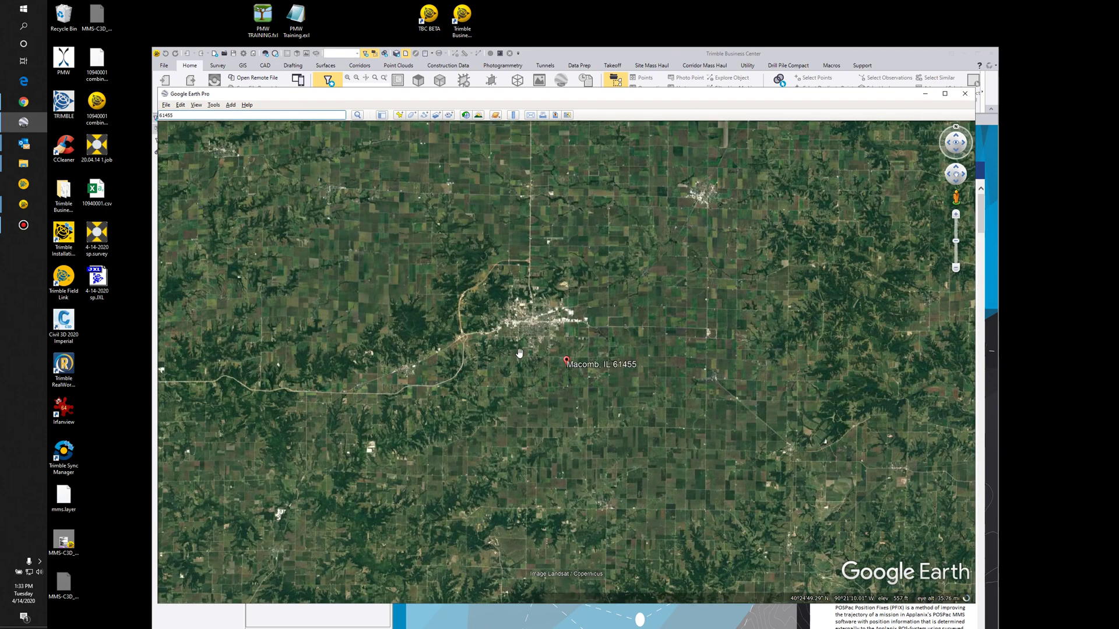
scroll(544, 300, up, 2)
scroll(544, 300, up, 5)
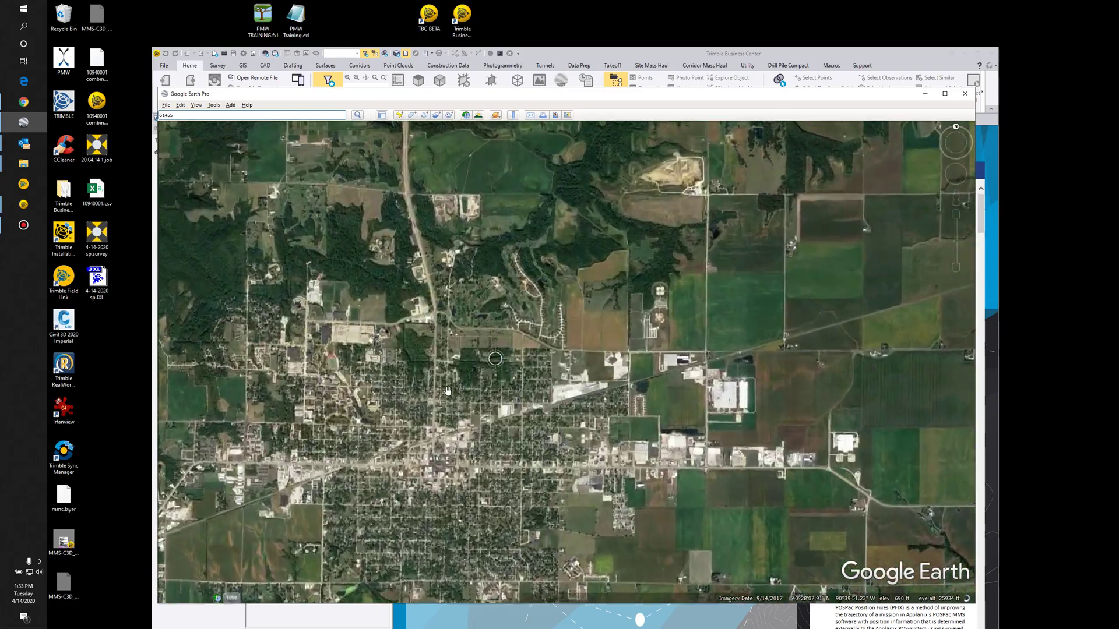
scroll(564, 331, up, 3)
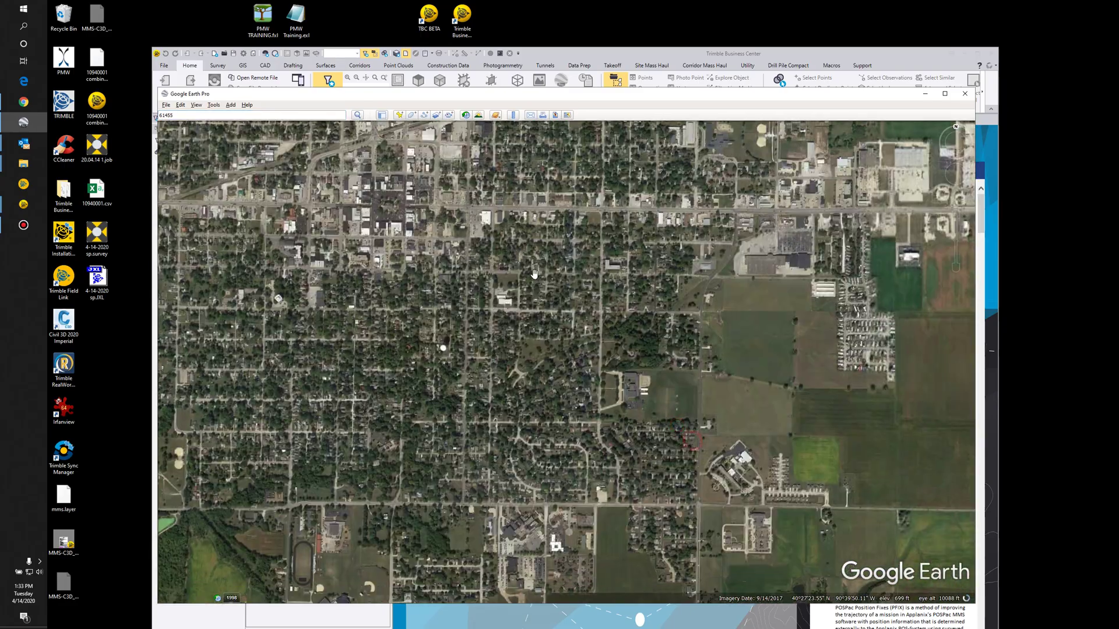
scroll(541, 331, up, 3)
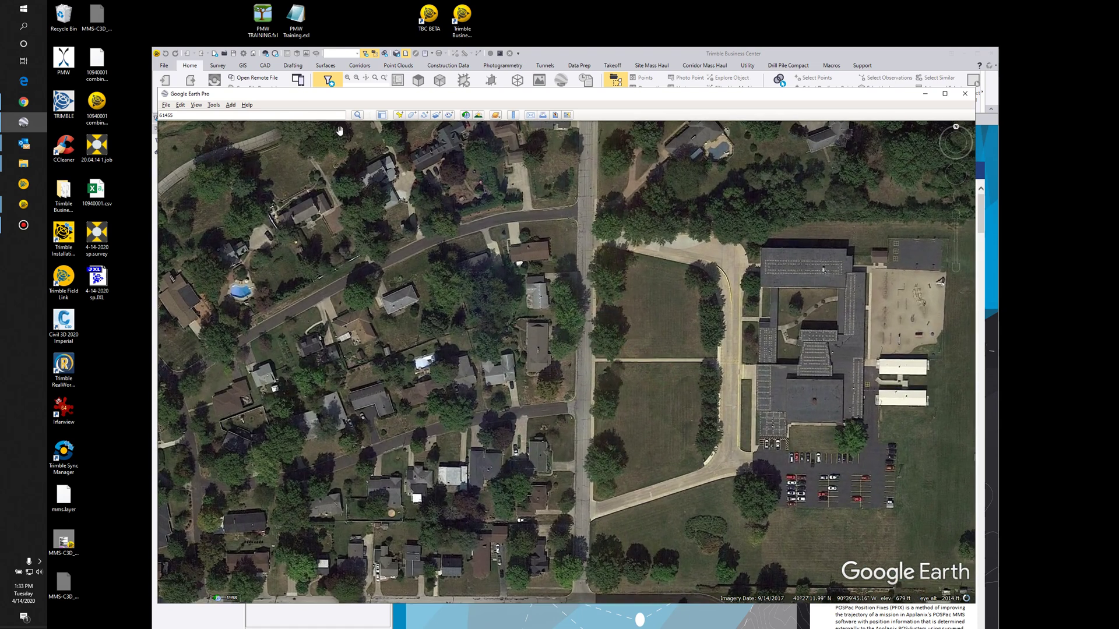
- Place a new placemark where the school's central walkway meets the roadside sidewalk and copy its latitude
click(399, 116)
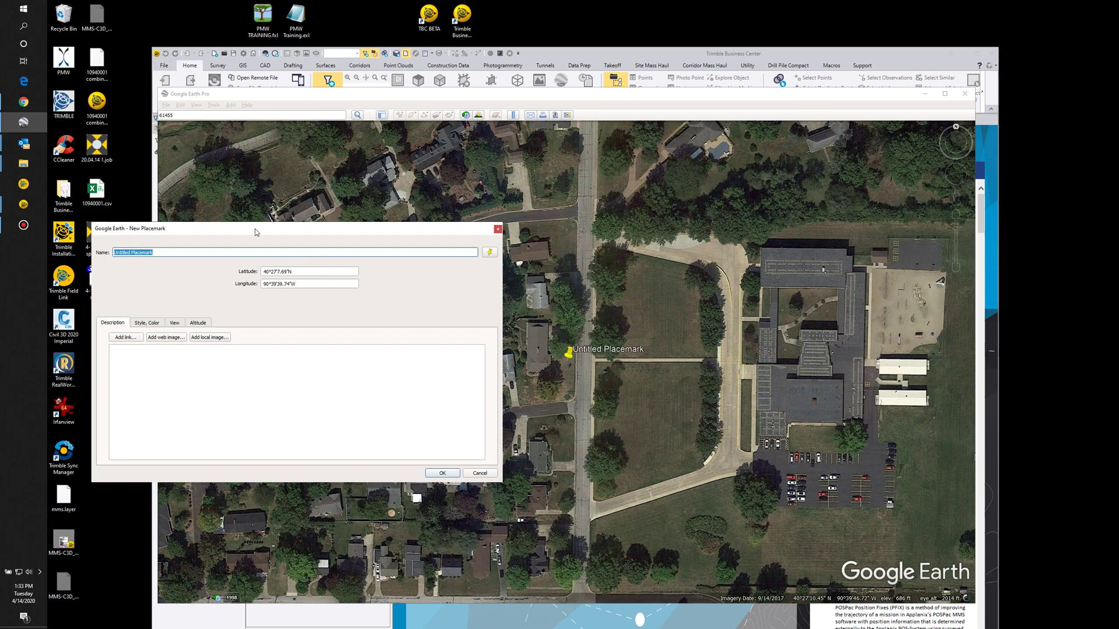
drag(571, 360, 595, 366)
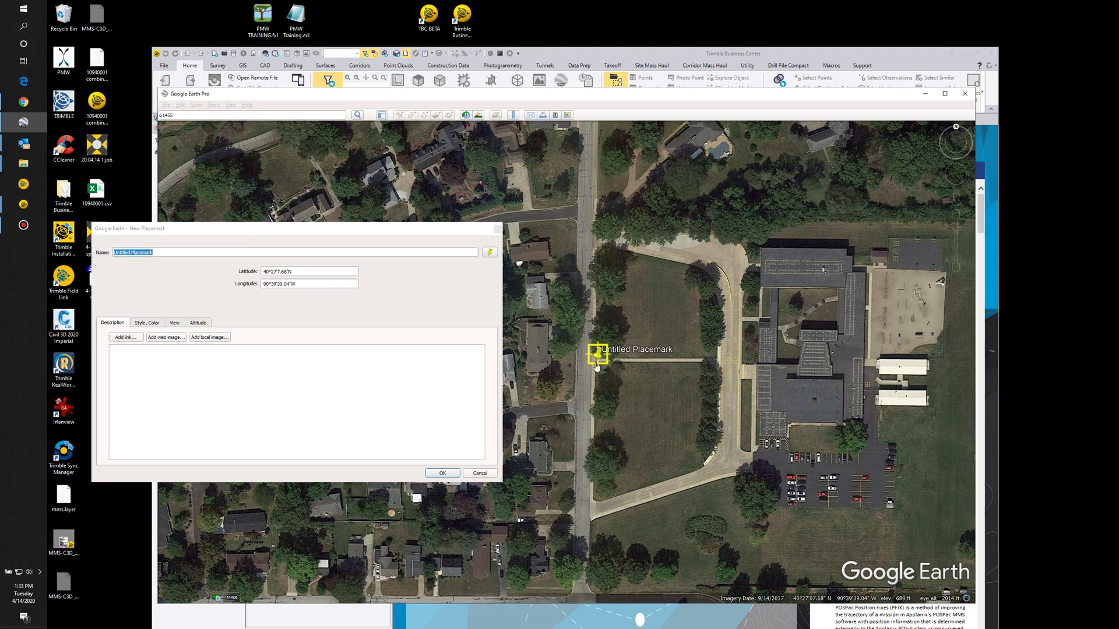
scroll(595, 365, up, 3)
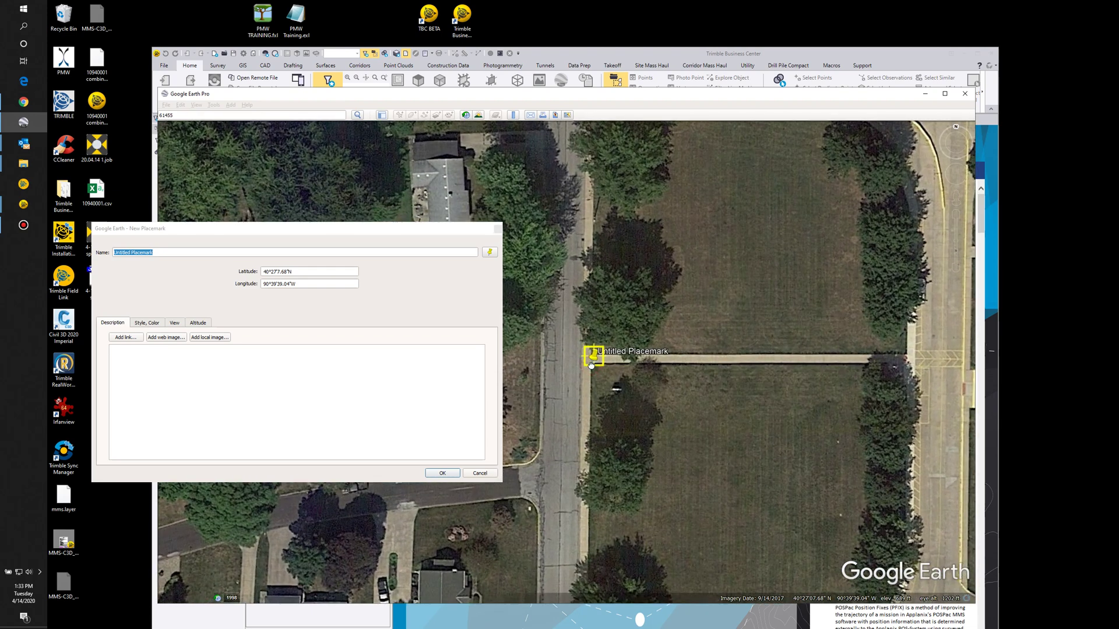
click(419, 237)
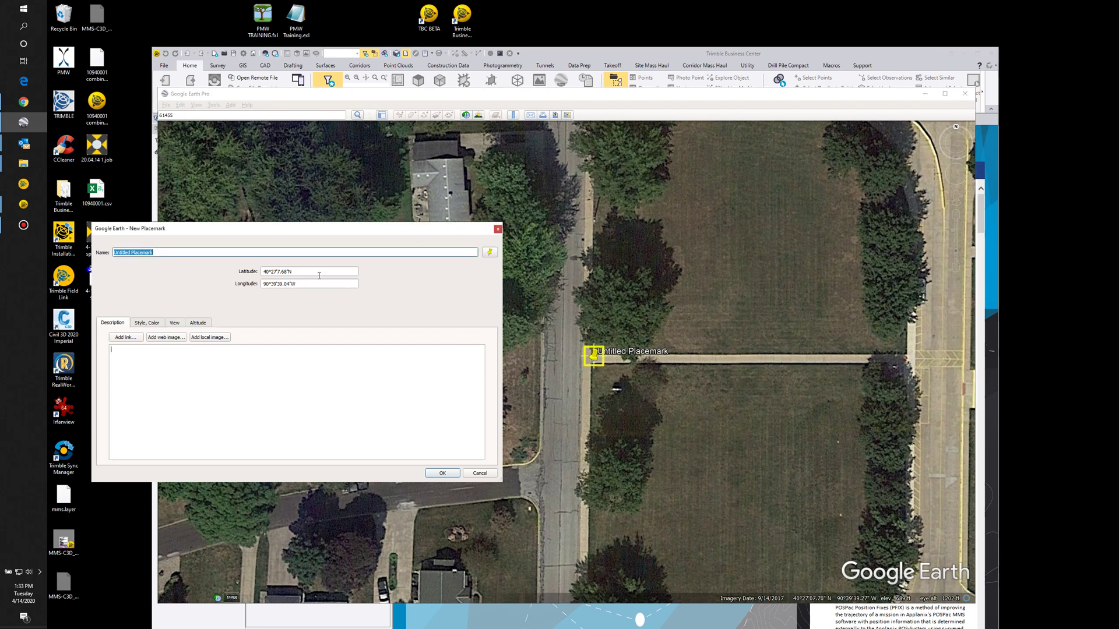
drag(316, 272, 239, 273)
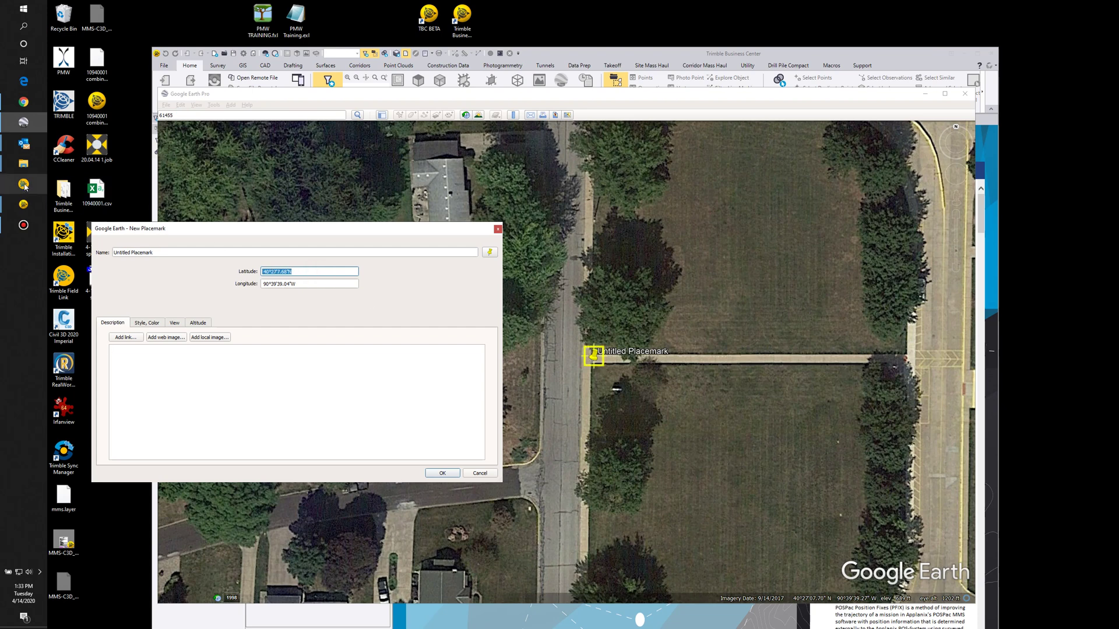
- Switch to Trimble Business Center, create a new project from the US Survey Foot template, and make the plan view background black
click(23, 205)
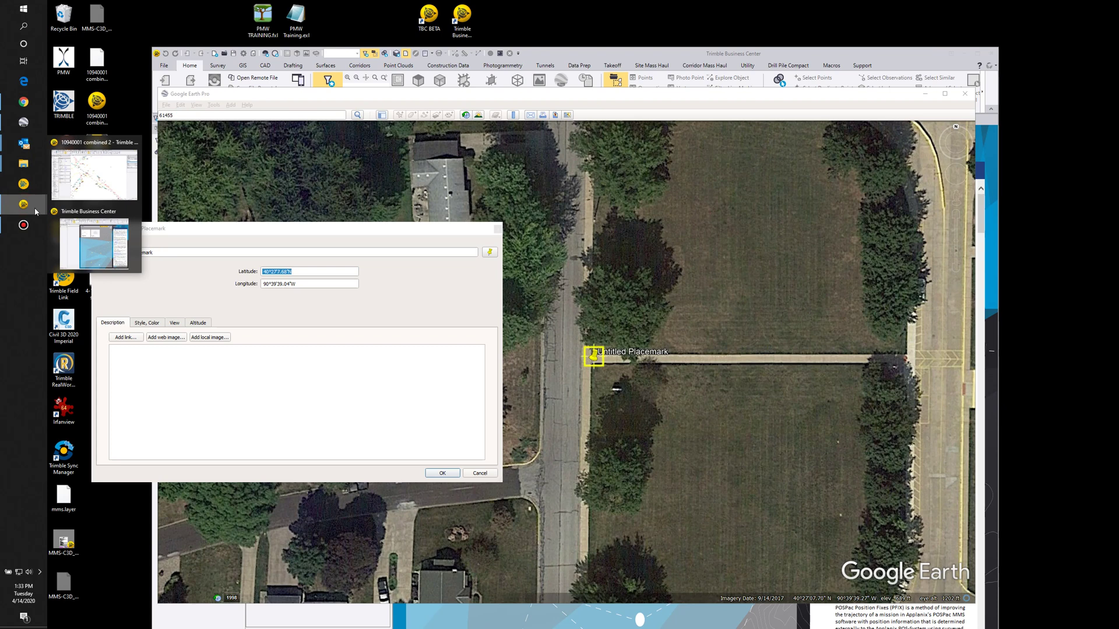
click(99, 245)
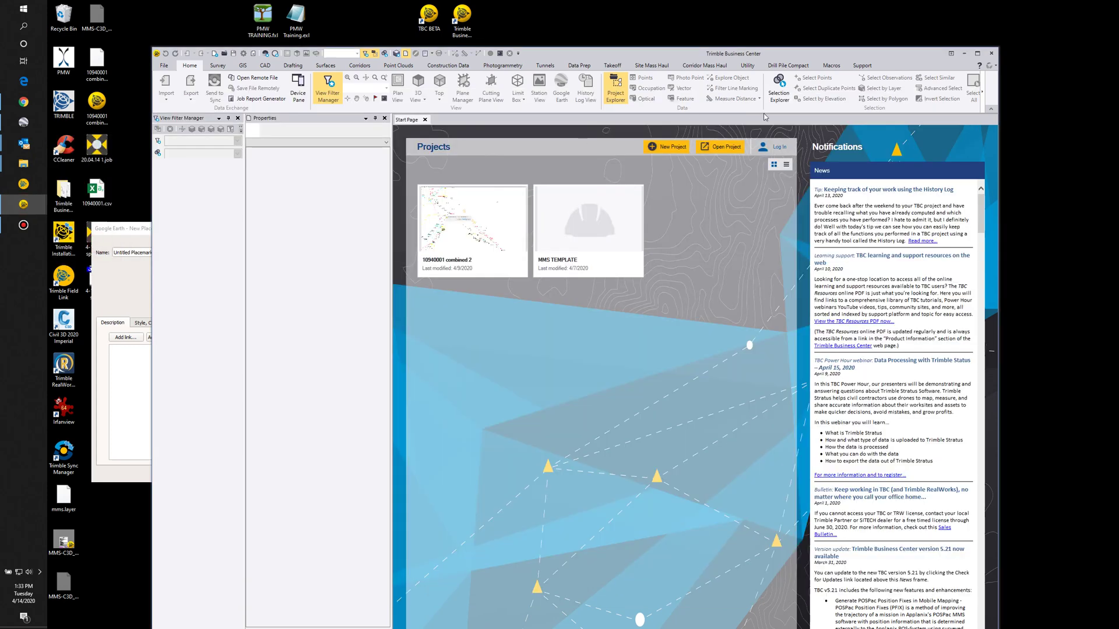
click(670, 147)
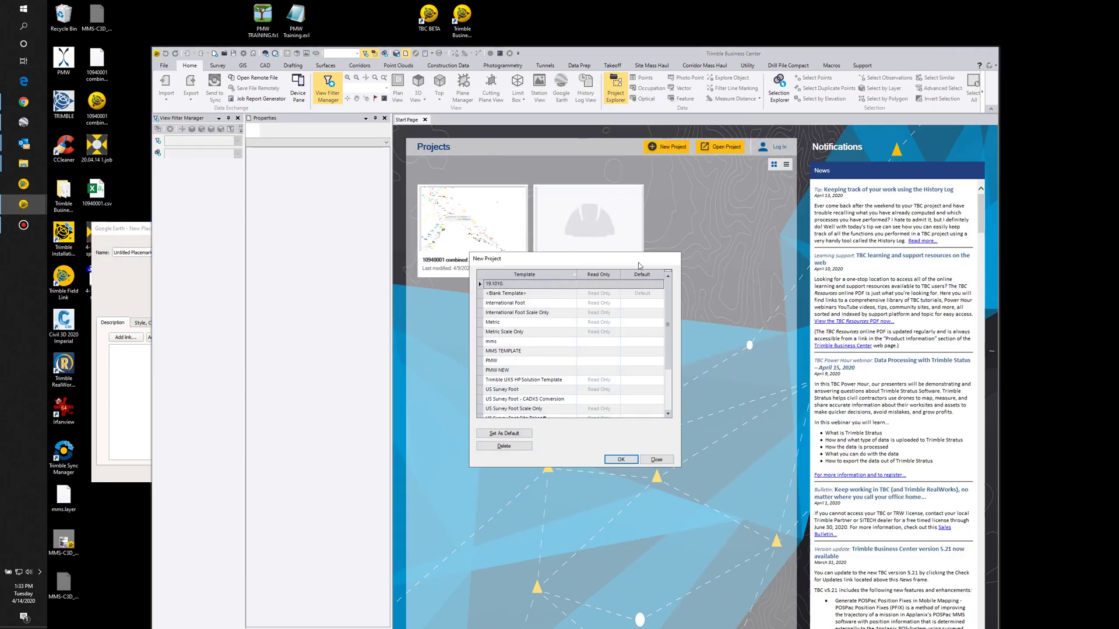
double_click(510, 389)
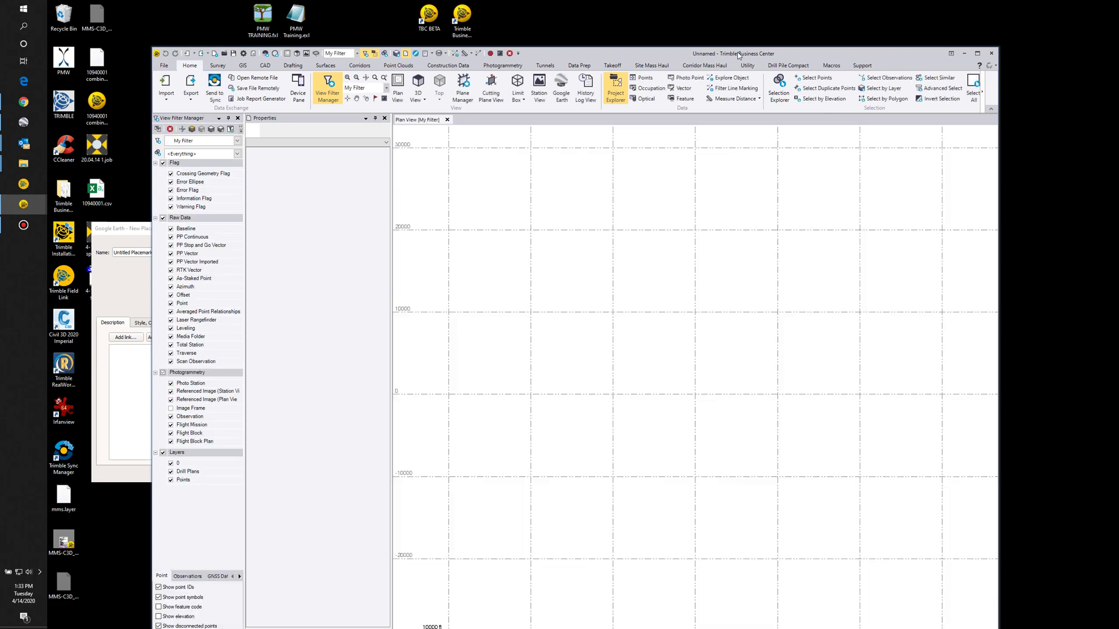
drag(719, 33, 716, 2)
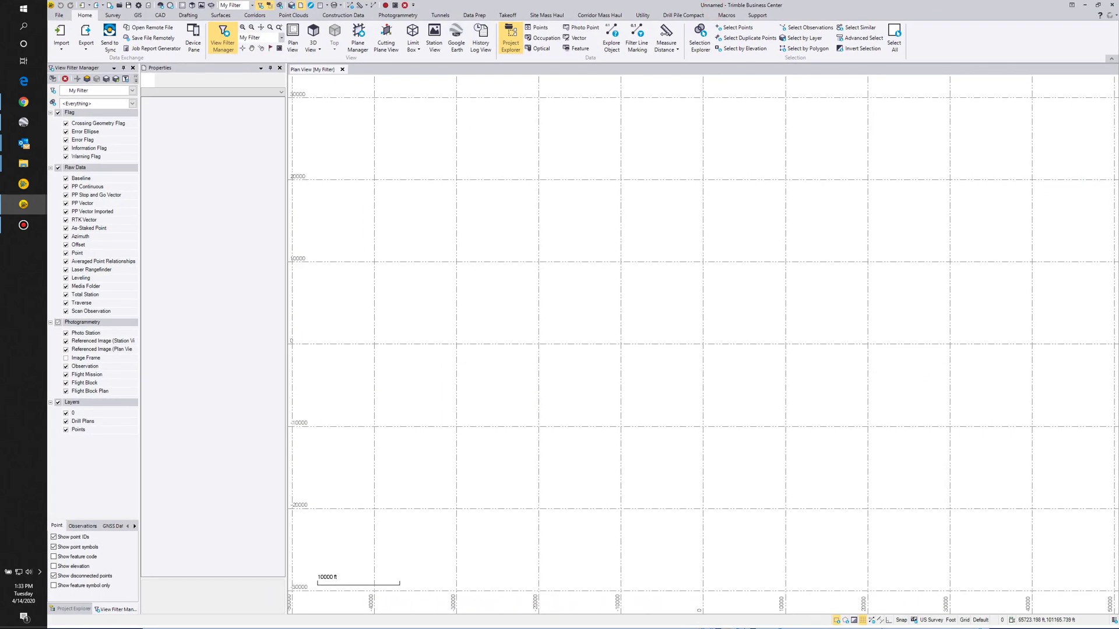
click(854, 622)
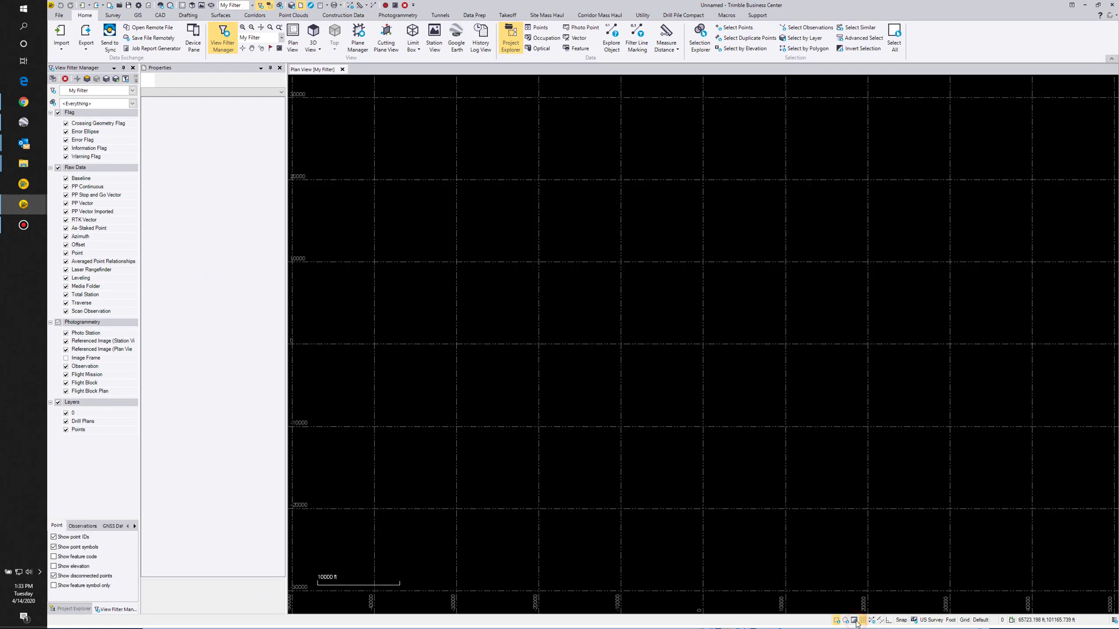
- Change the project's coordinate system to the recently used United States/State Plane zone Illinois West 1202
click(964, 622)
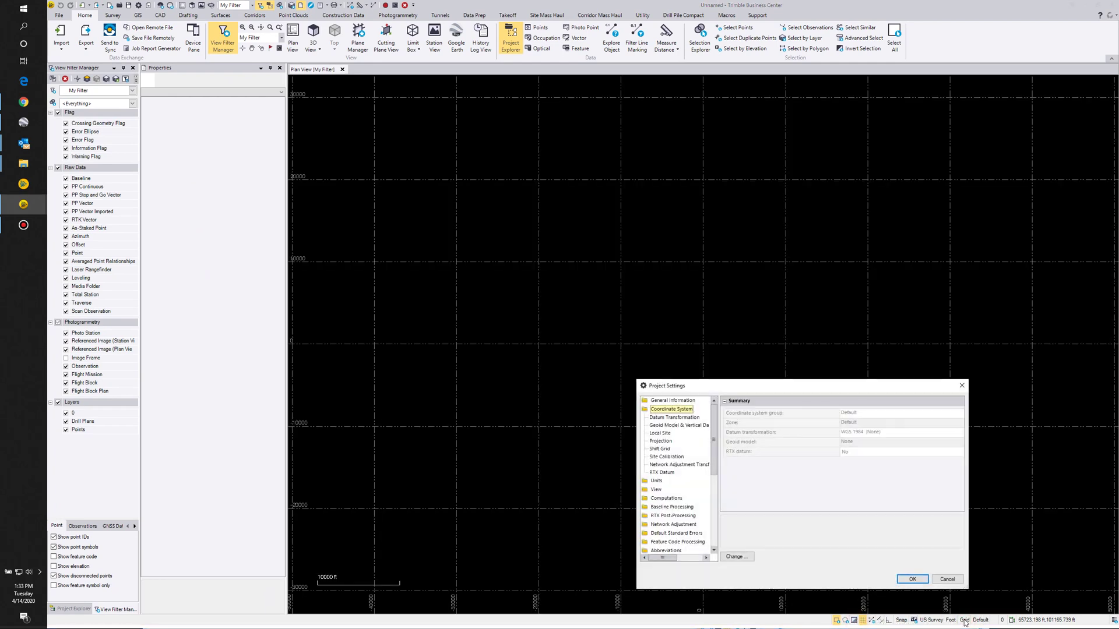
click(675, 418)
click(737, 560)
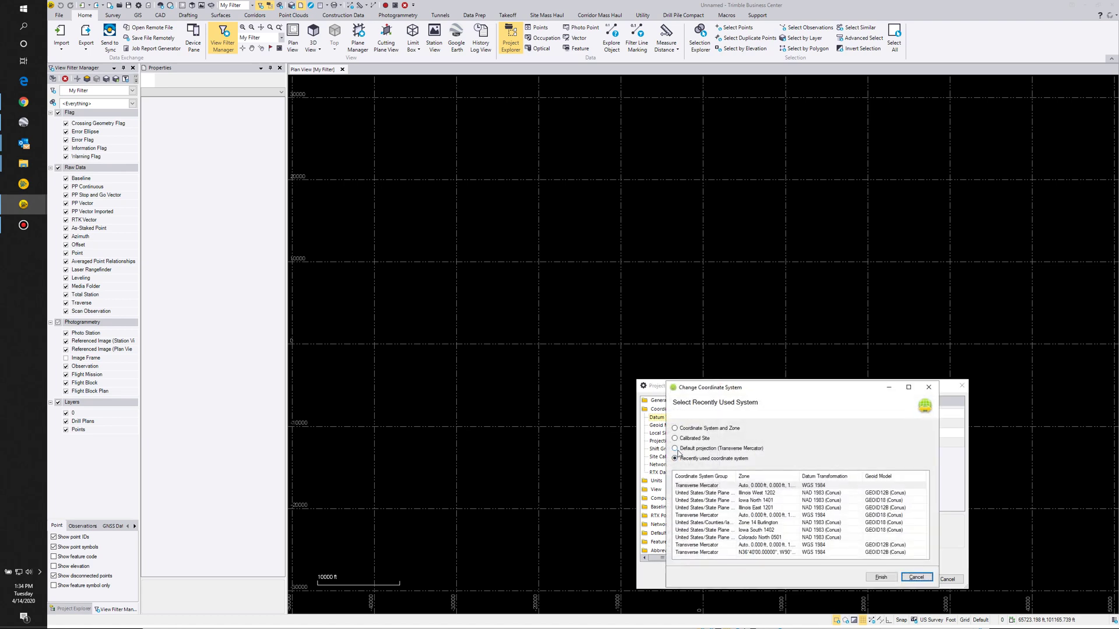
click(745, 494)
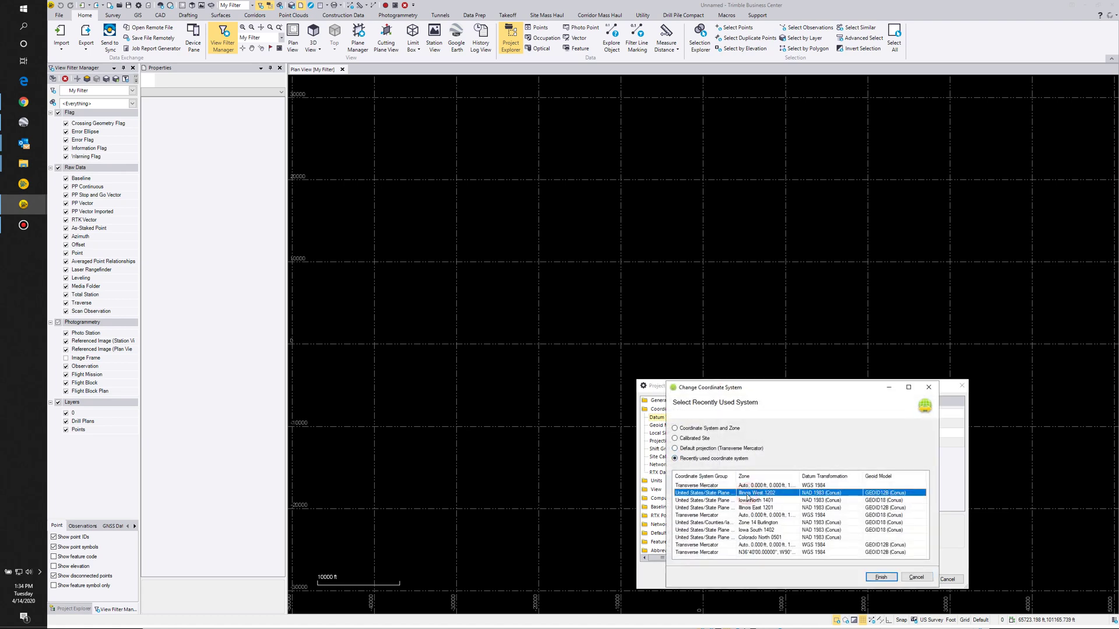
click(881, 577)
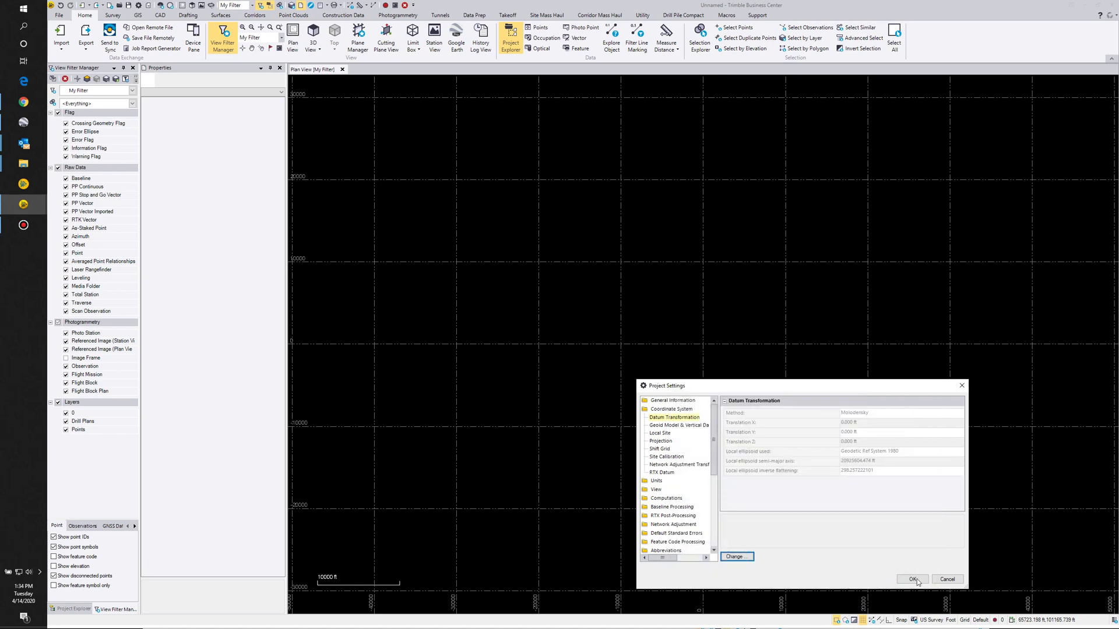
click(912, 580)
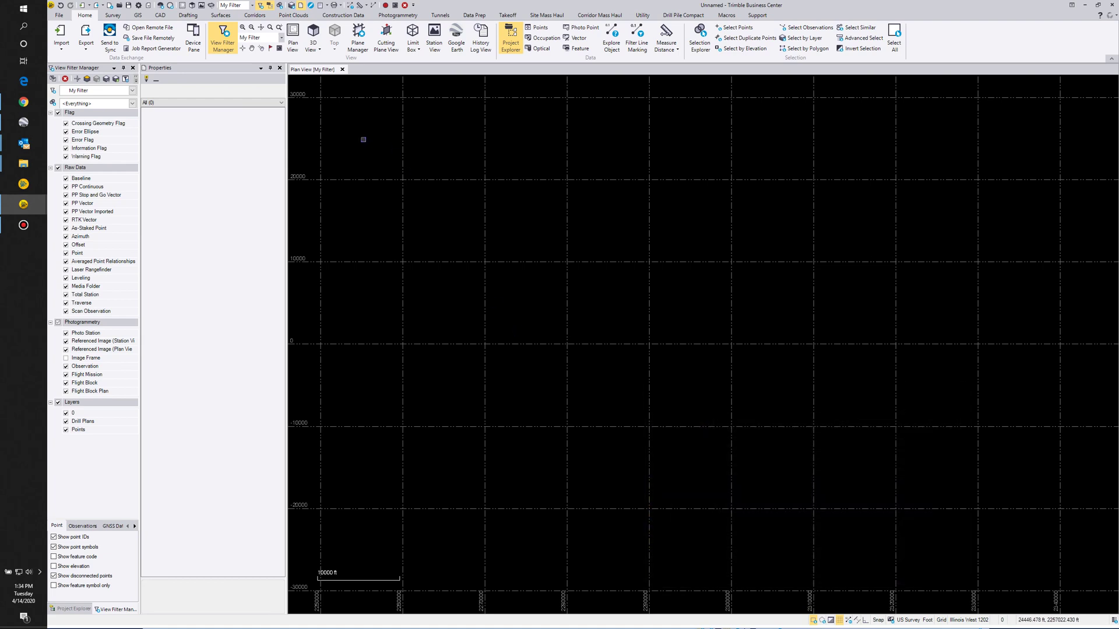
- Start creating point 1 with Local coordinates and paste the placemark's latitude, 40°27'7.68"N
click(161, 16)
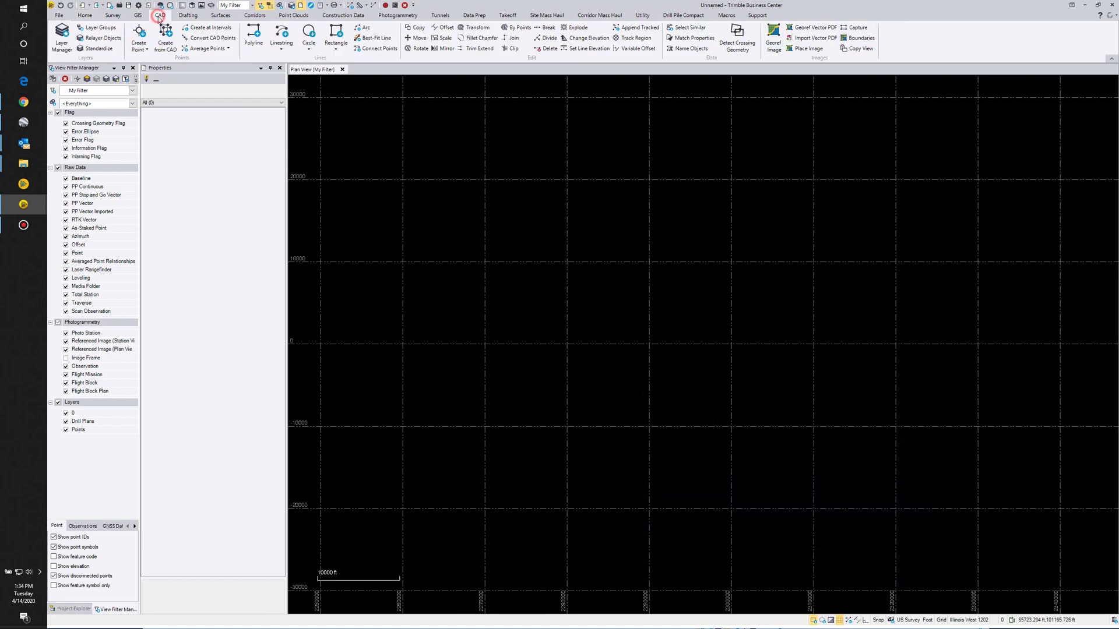
click(140, 32)
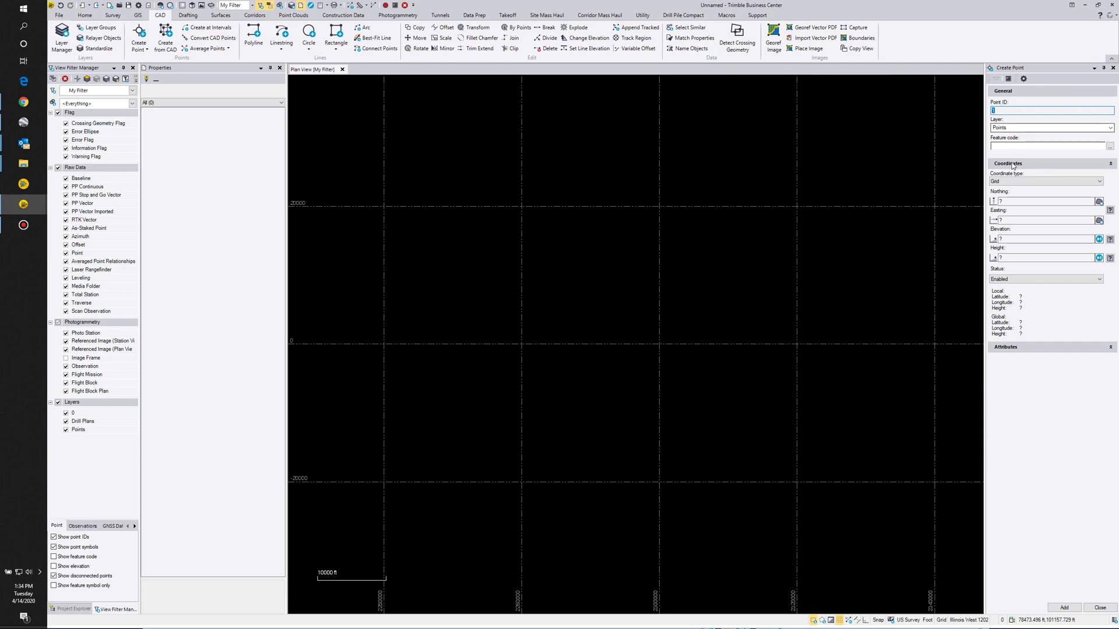
click(1013, 181)
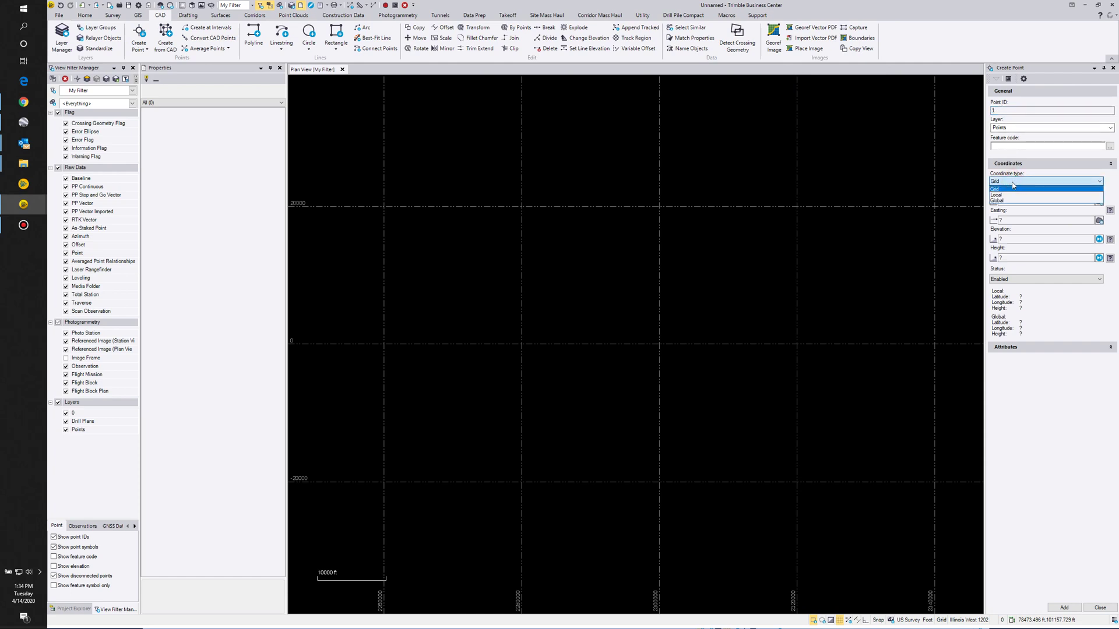
click(1008, 195)
click(1007, 182)
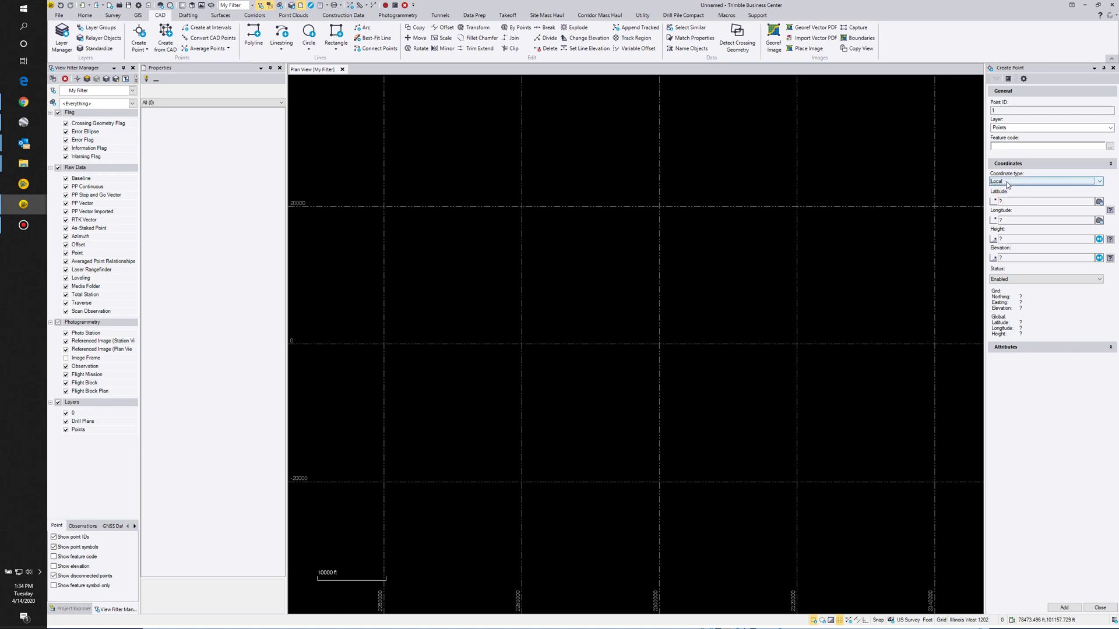
click(1004, 196)
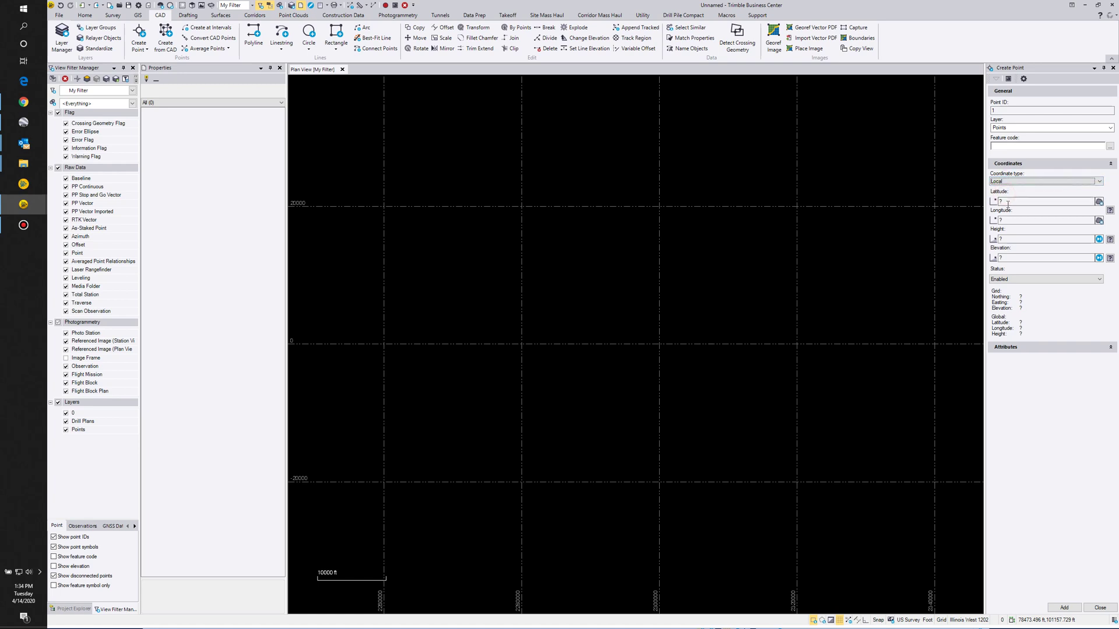
click(1001, 201)
click(1013, 220)
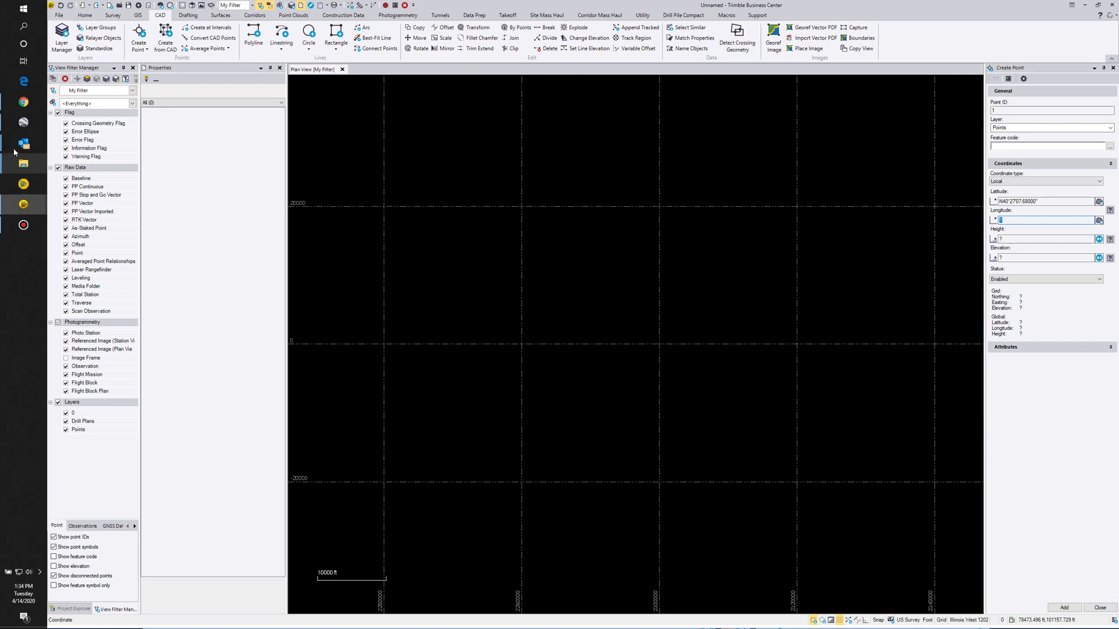
- Copy the Google Earth placemark's longitude, 90°39'39.04"W, into point 1 in Trimble Business Center and add the point without an elevation
click(23, 122)
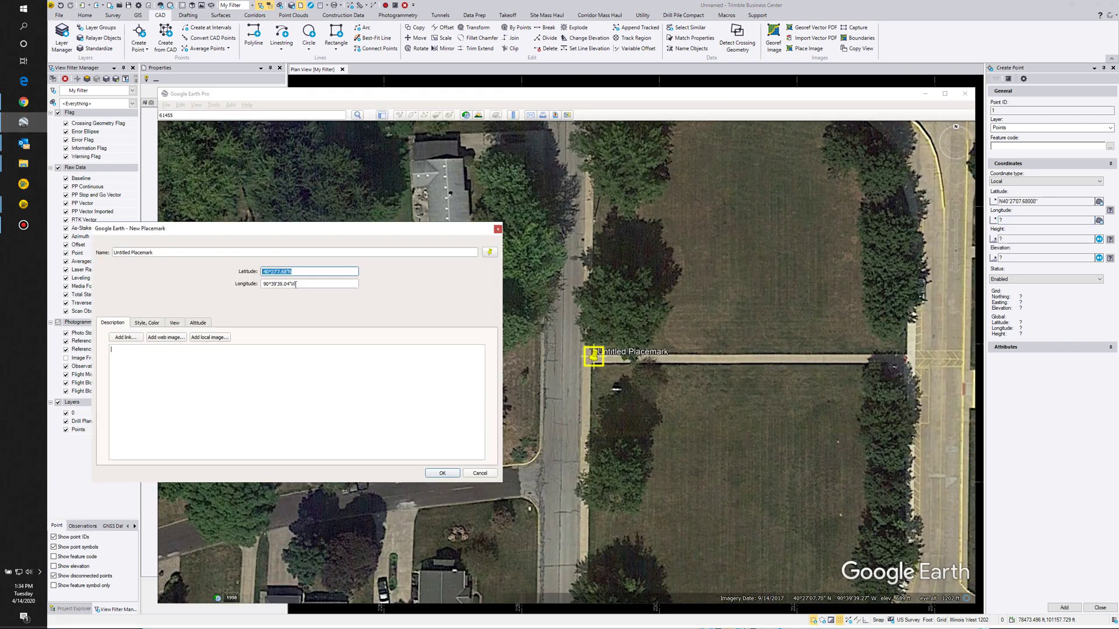
drag(298, 284, 233, 286)
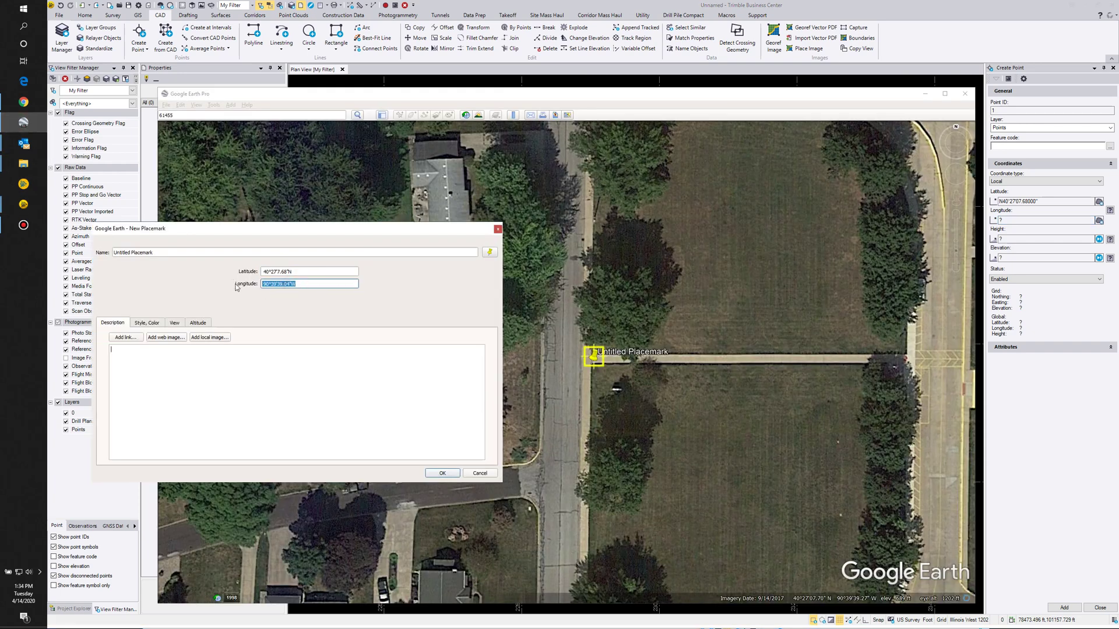
click(1009, 221)
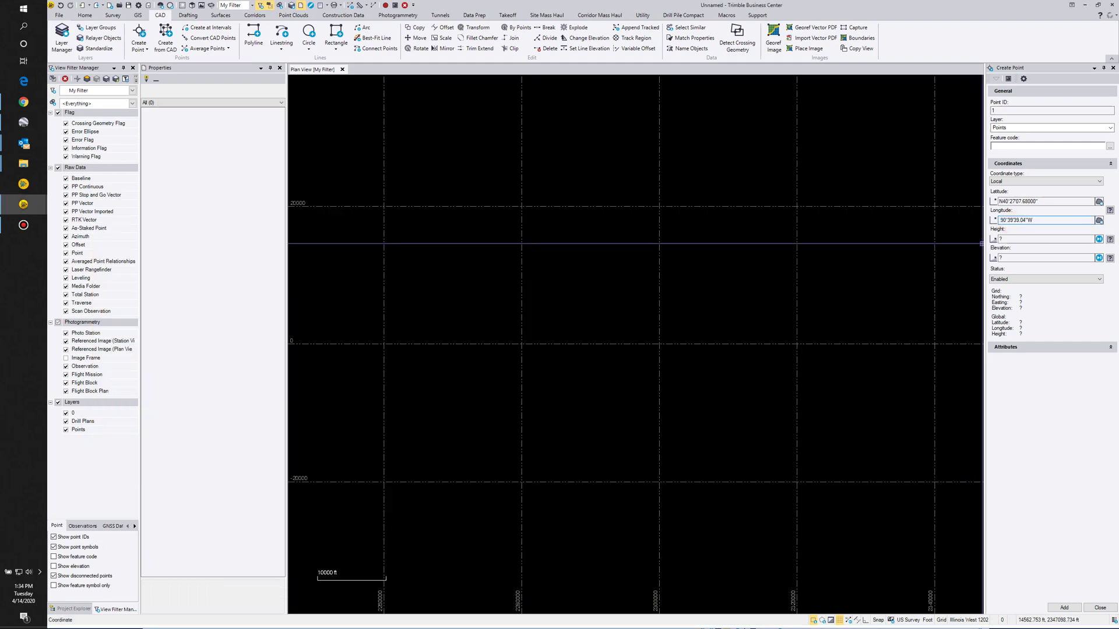
click(1000, 258)
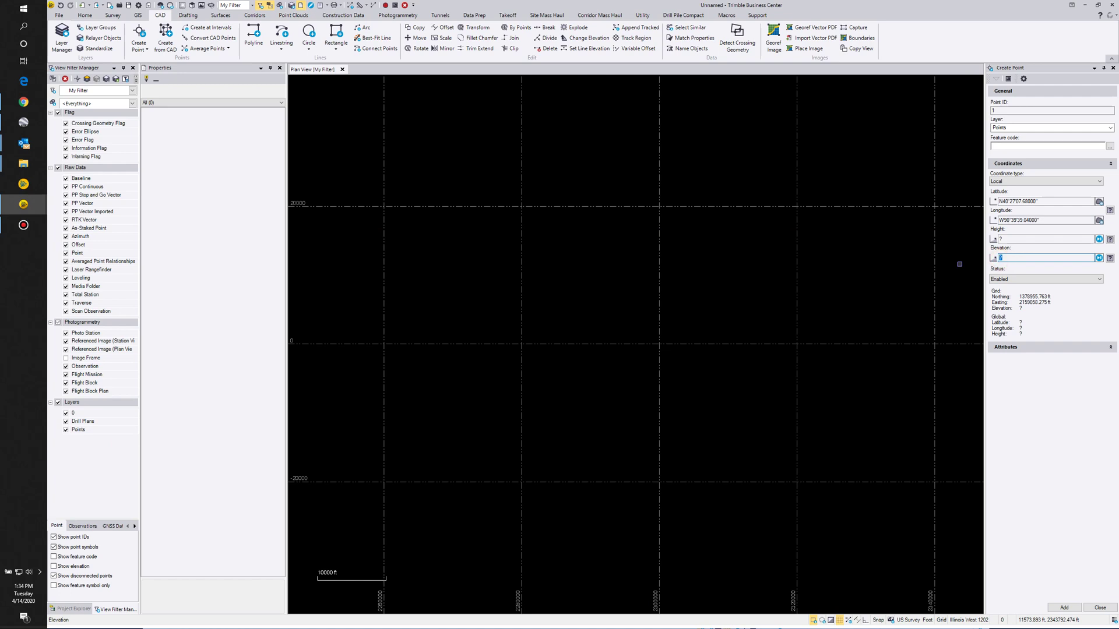
key(Return)
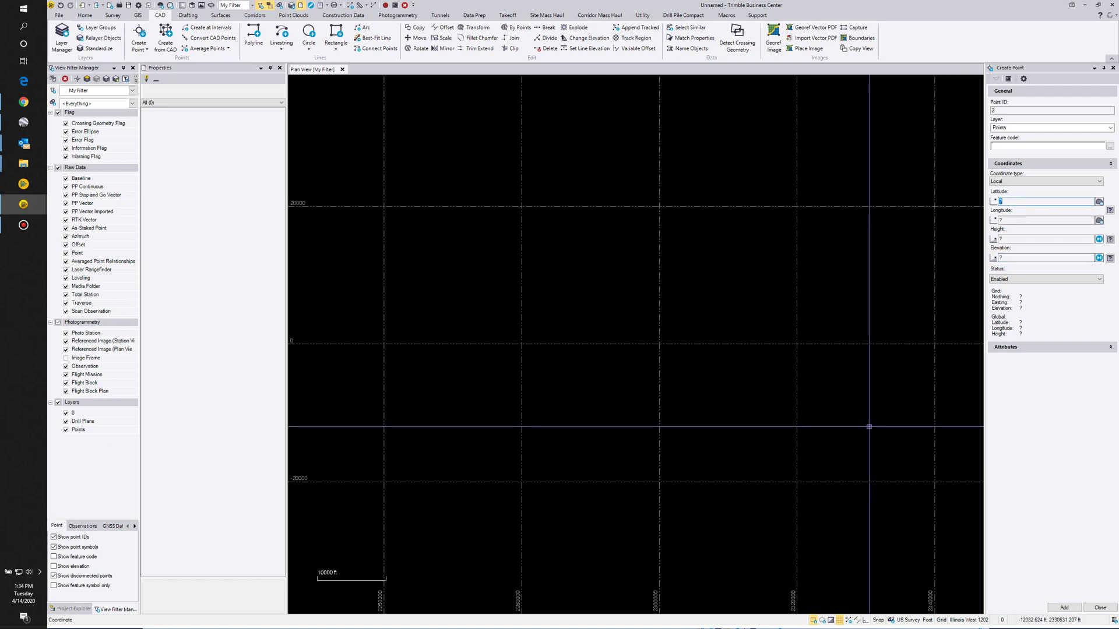
scroll(551, 350, down, 5)
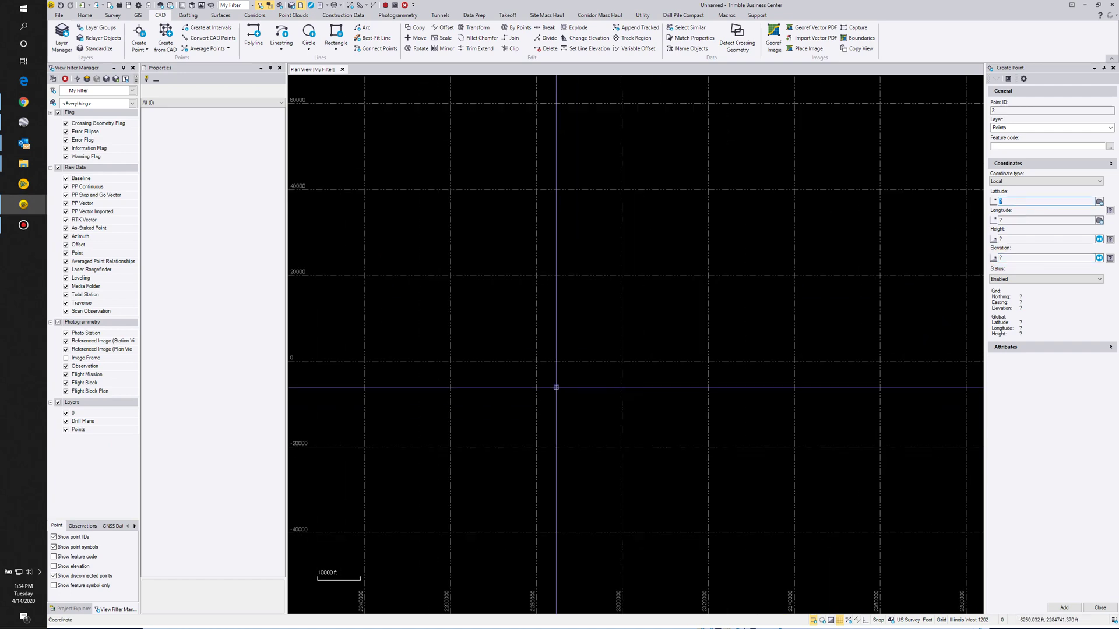
middle_click(549, 346)
middle_click(550, 346)
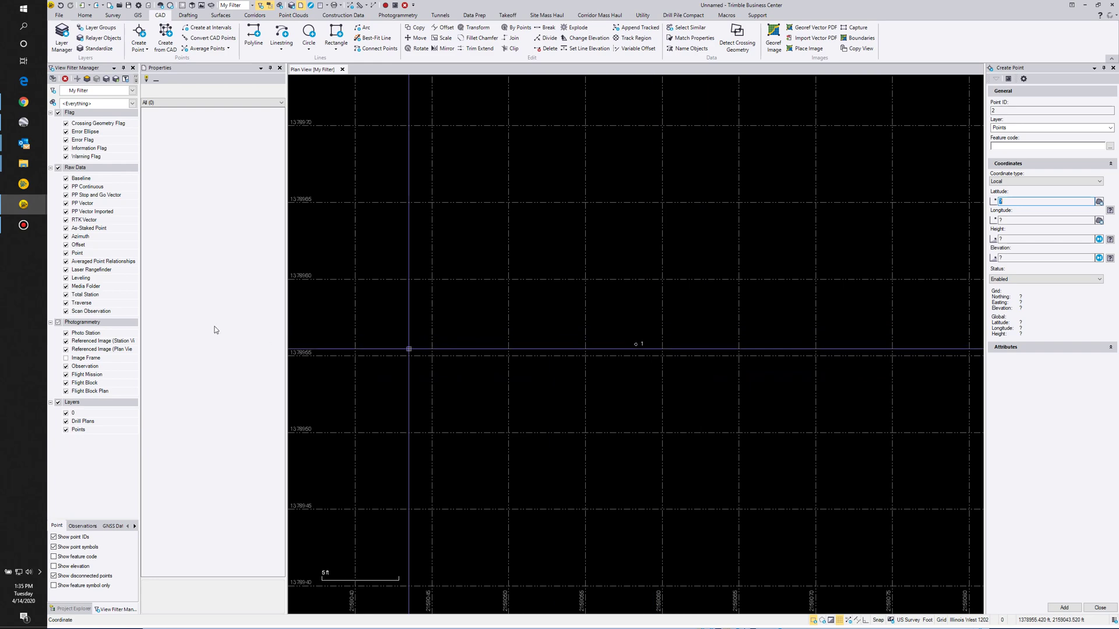
- Switch to Google Earth and move the untitled placemark to a parking-stall line at the south edge of the school parking lot
click(23, 125)
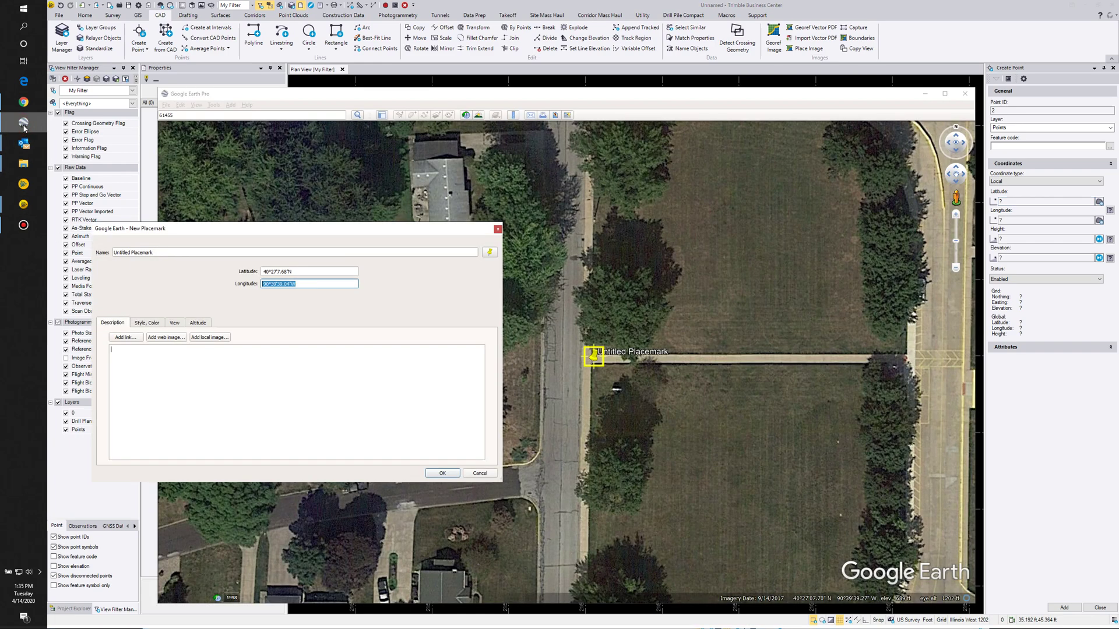
drag(175, 229, 137, 157)
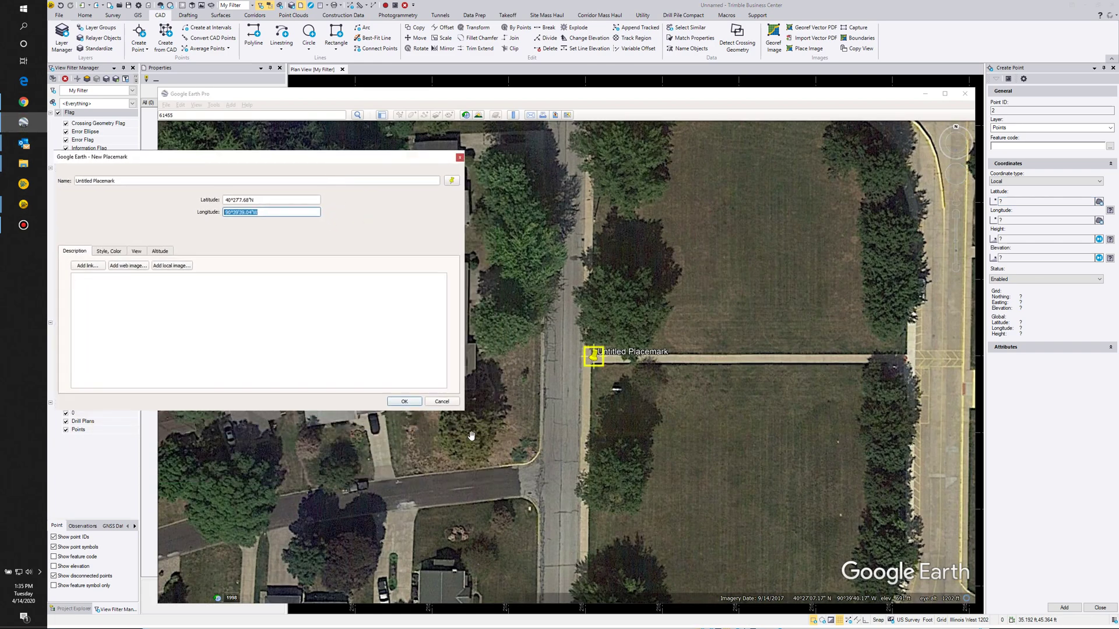
scroll(469, 437, down, 2)
drag(460, 455, 540, 378)
drag(558, 432, 563, 422)
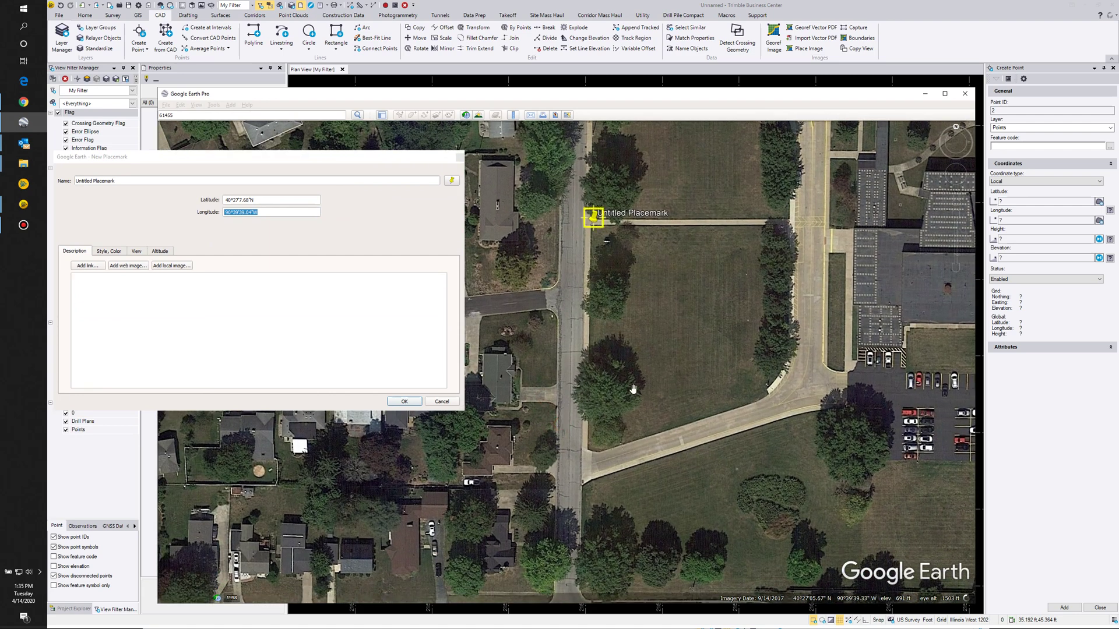
drag(631, 389, 540, 390)
drag(479, 224, 860, 473)
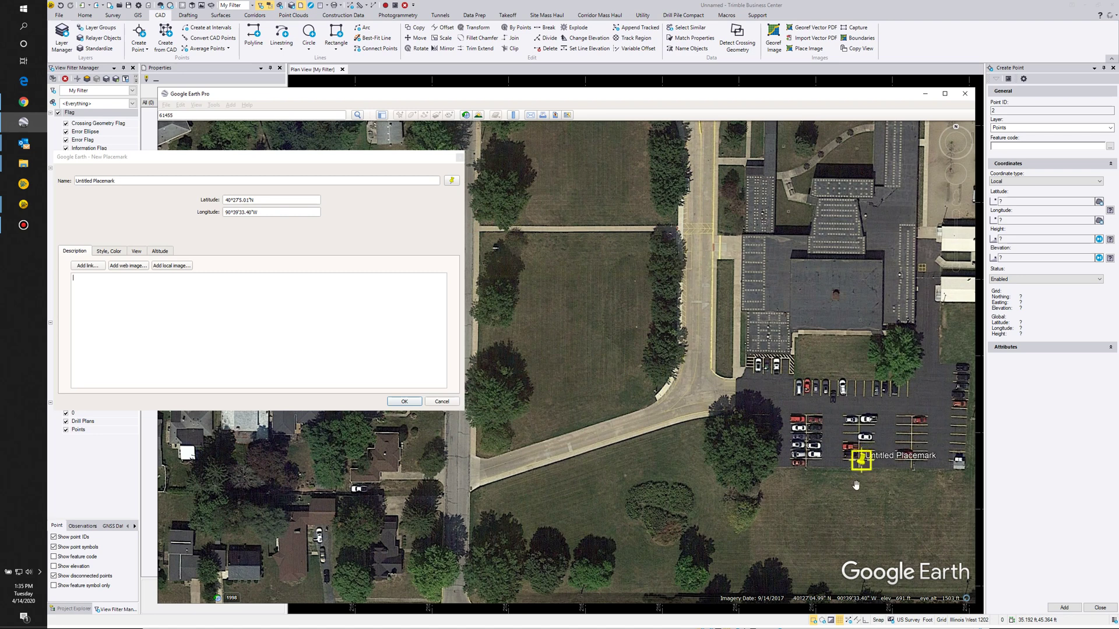
- Copy the placemark's latitude, 40°27'5.01"N, into the latitude of point 2 in Trimble Business Center
click(280, 208)
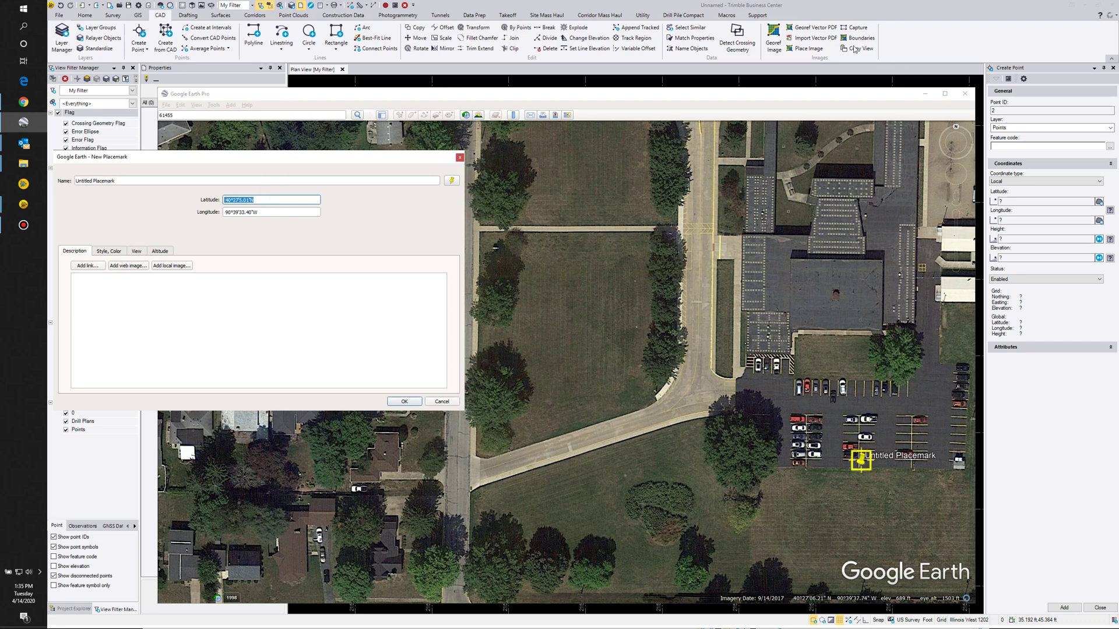
click(856, 7)
click(1020, 203)
key(Tab)
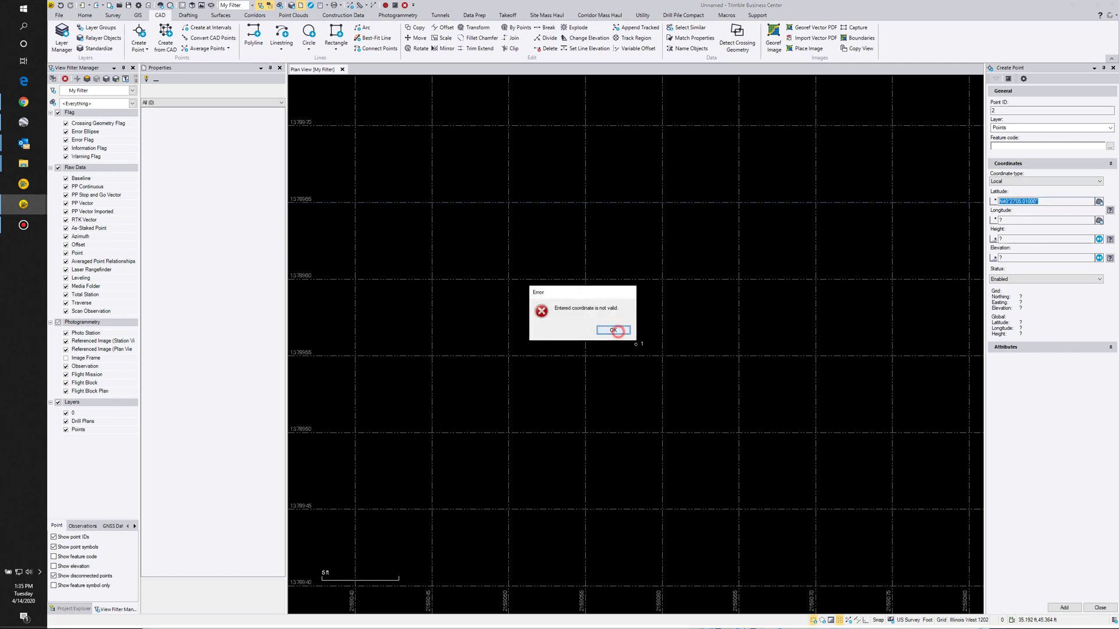
click(613, 330)
click(1007, 218)
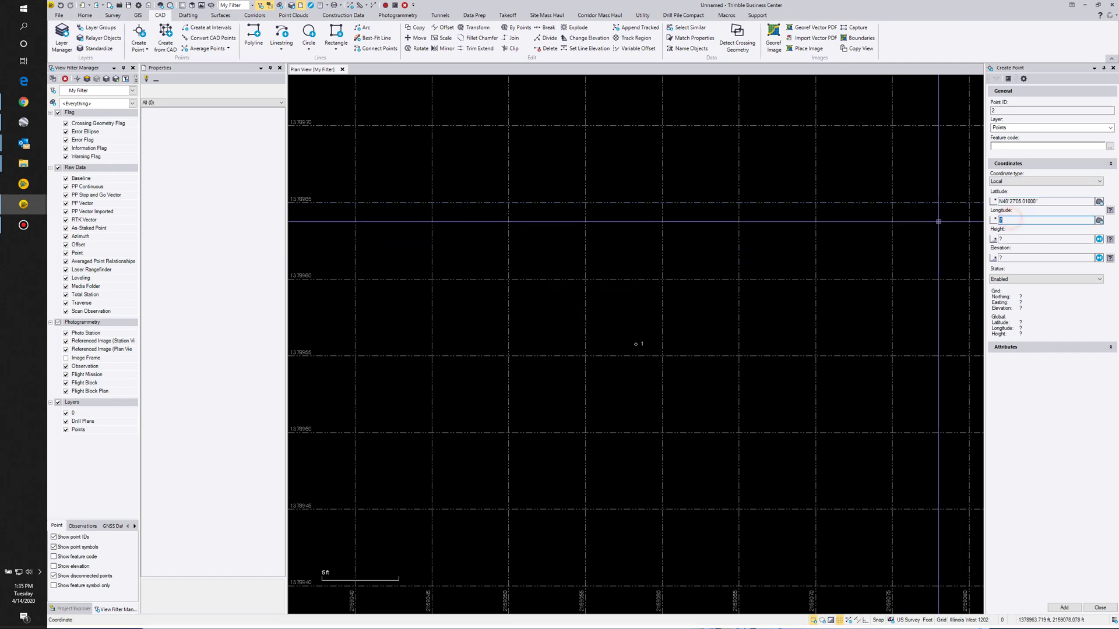
- Copy the Google Earth placemark's longitude, 90°39'33.40"W, into point 2 in Trimble Business Center and add the point without an elevation
click(23, 123)
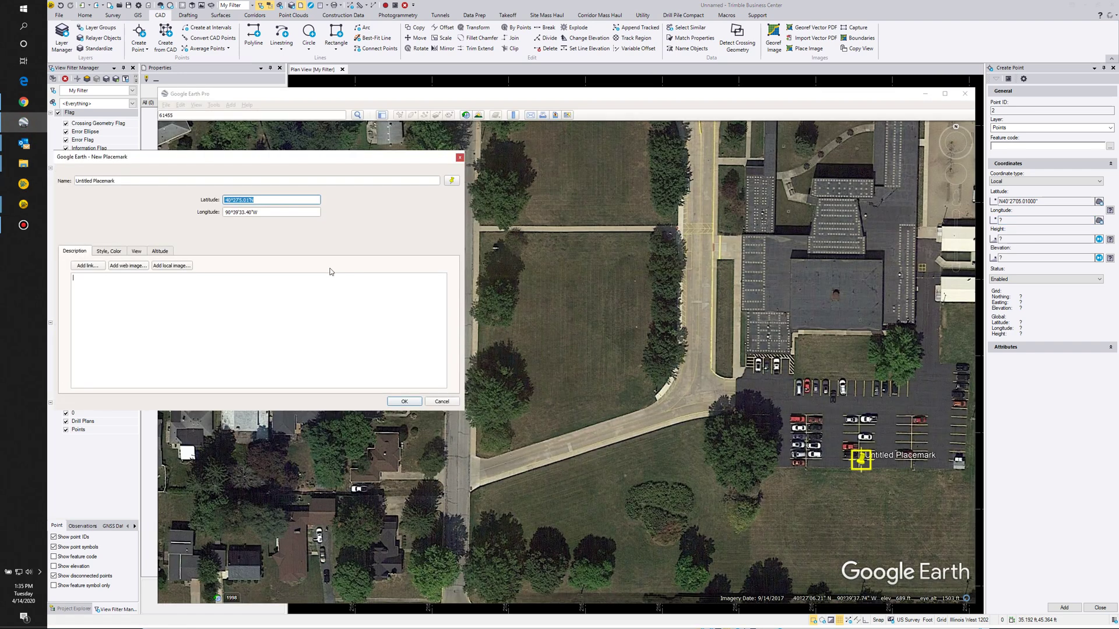
click(270, 212)
key(ctrl+c)
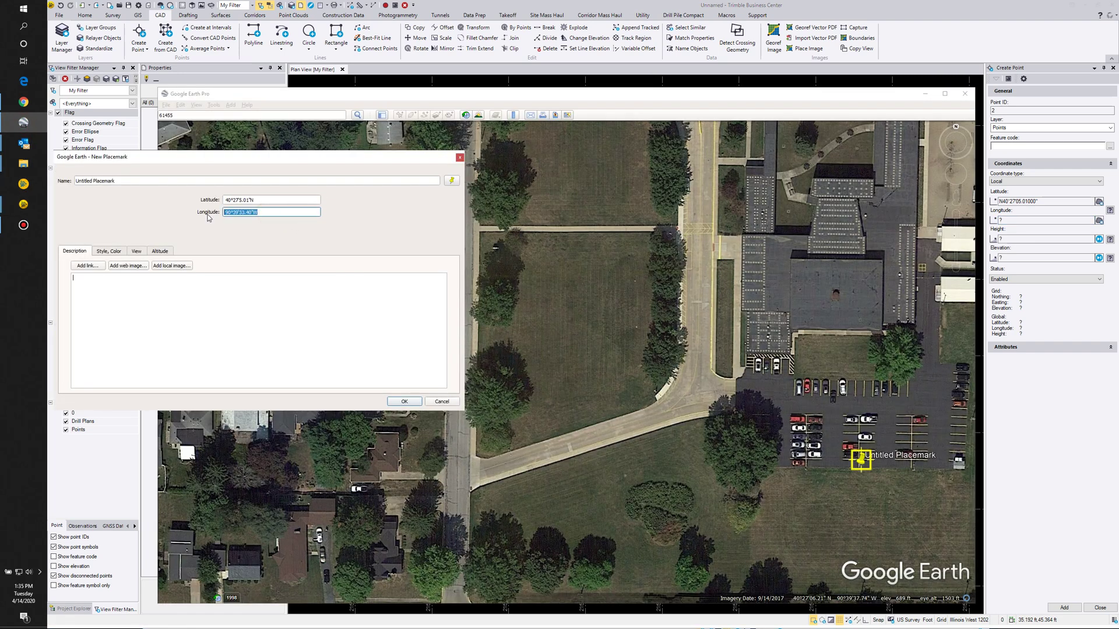
click(1002, 220)
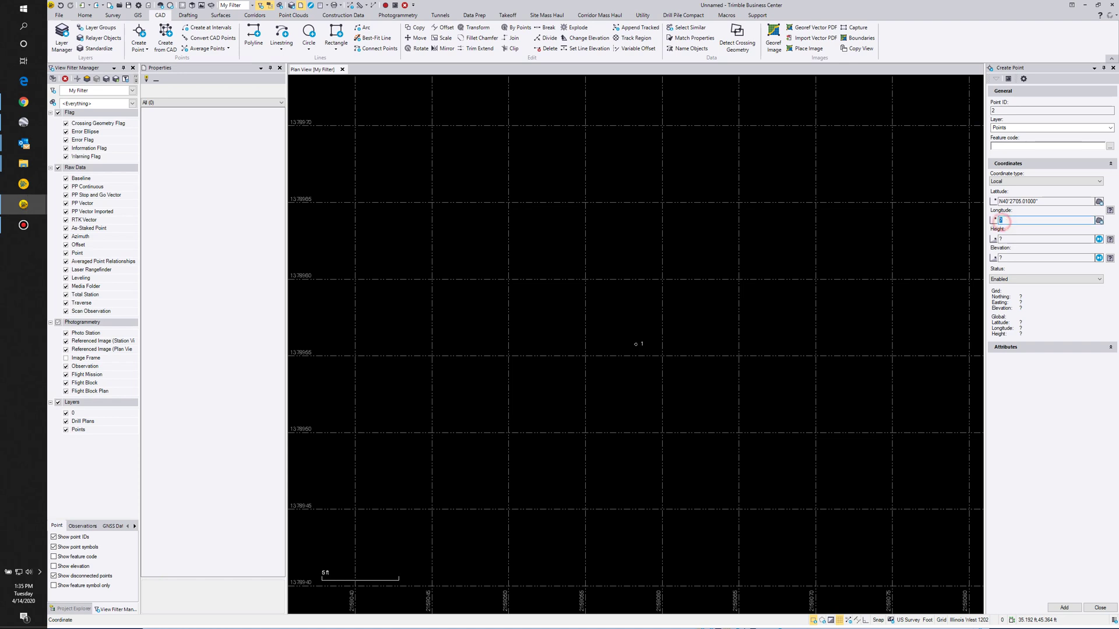
key(ctrl+v)
key(Return)
middle_click(599, 327)
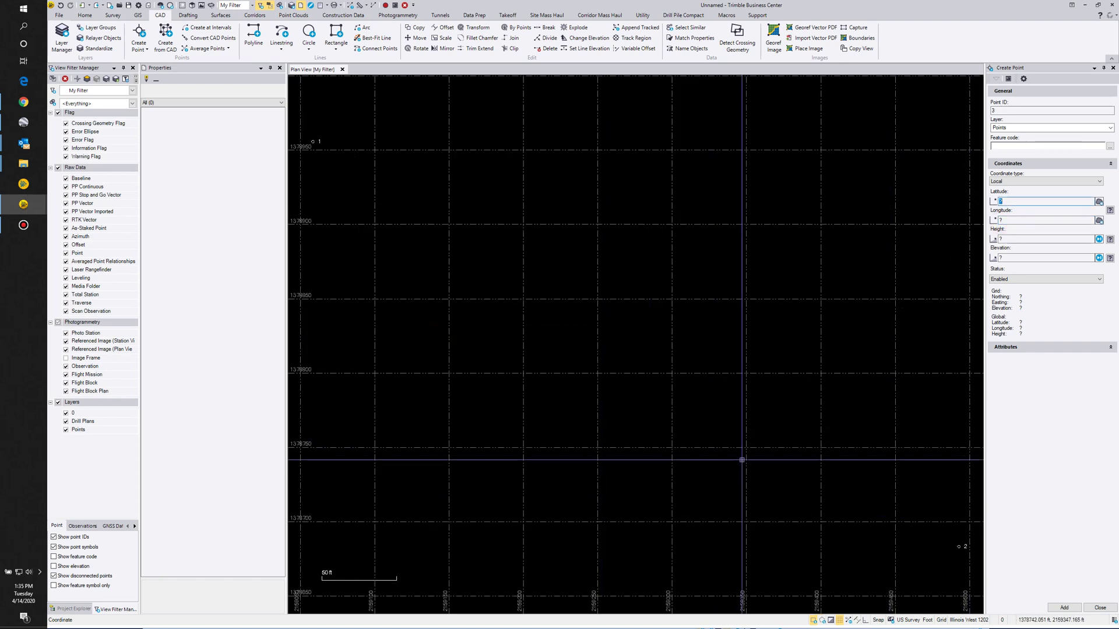
scroll(698, 382, down, 1)
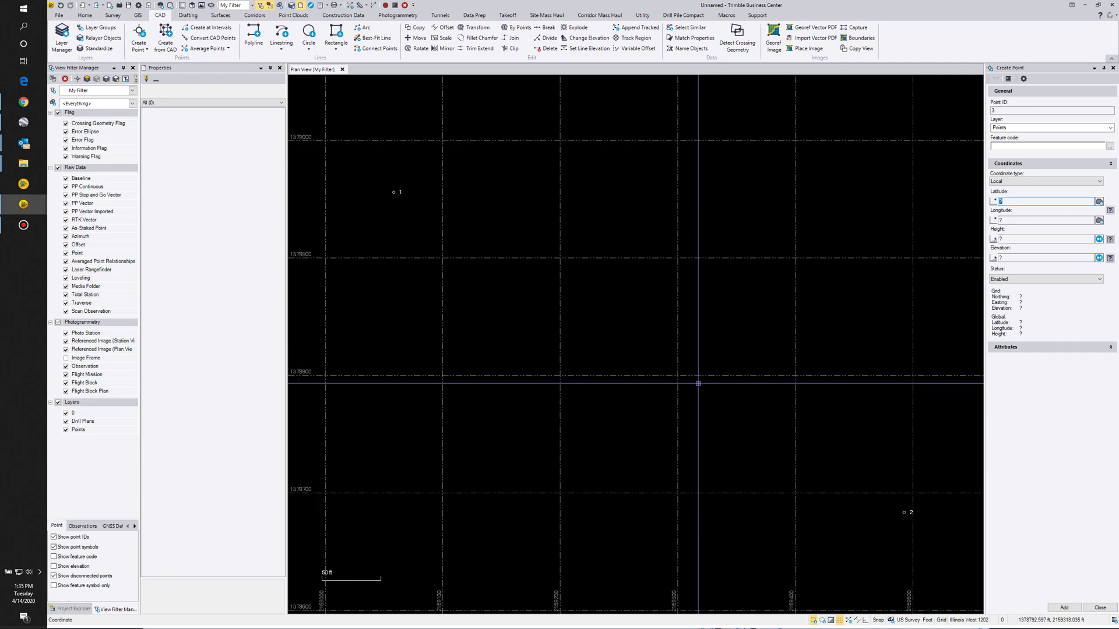
- Finish creating points and close the Properties pane to enlarge the plan view around points 1 and 2
click(1099, 608)
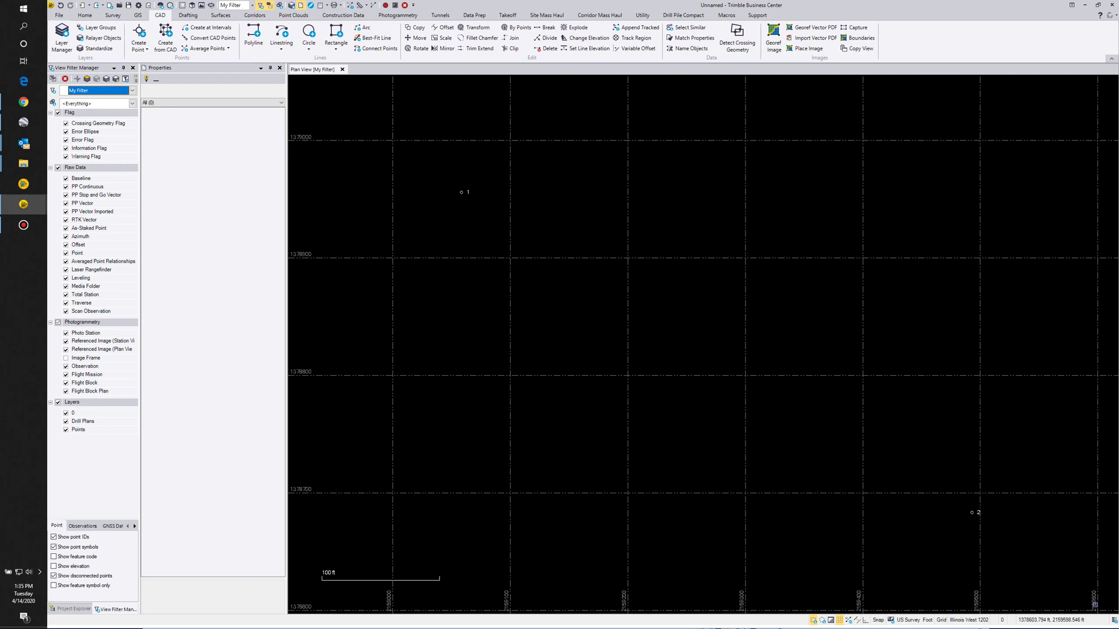
click(279, 68)
scroll(689, 308, up, 1)
middle_drag(655, 296, 687, 338)
scroll(690, 338, down, 1)
middle_drag(512, 344, 612, 395)
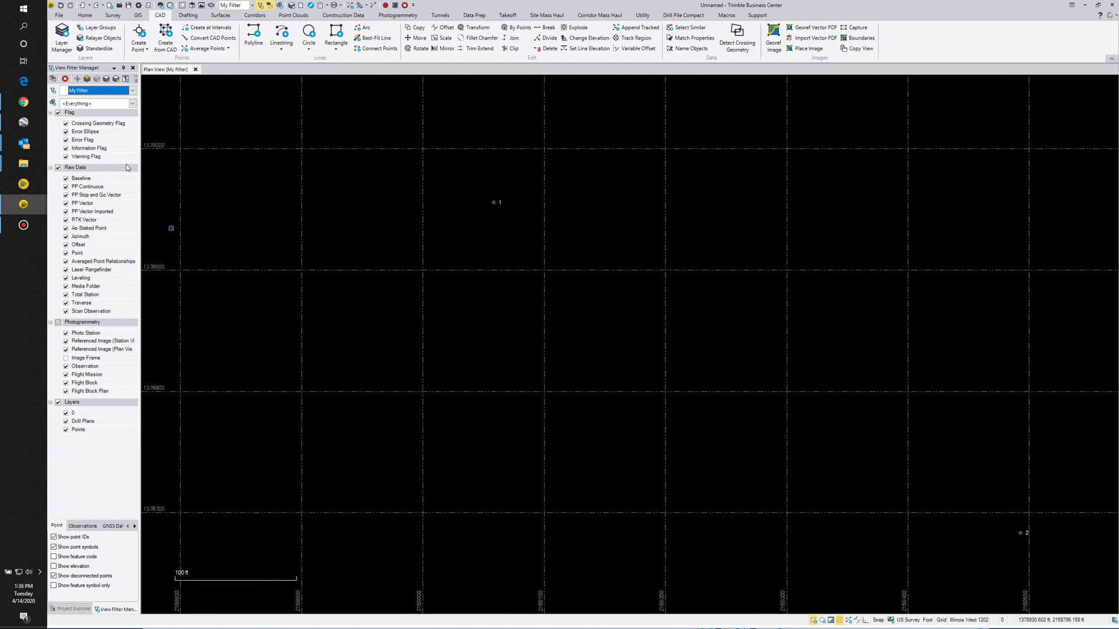
- Switch to Google Earth, discard the untitled placemark, and maximize the window
click(23, 122)
click(442, 401)
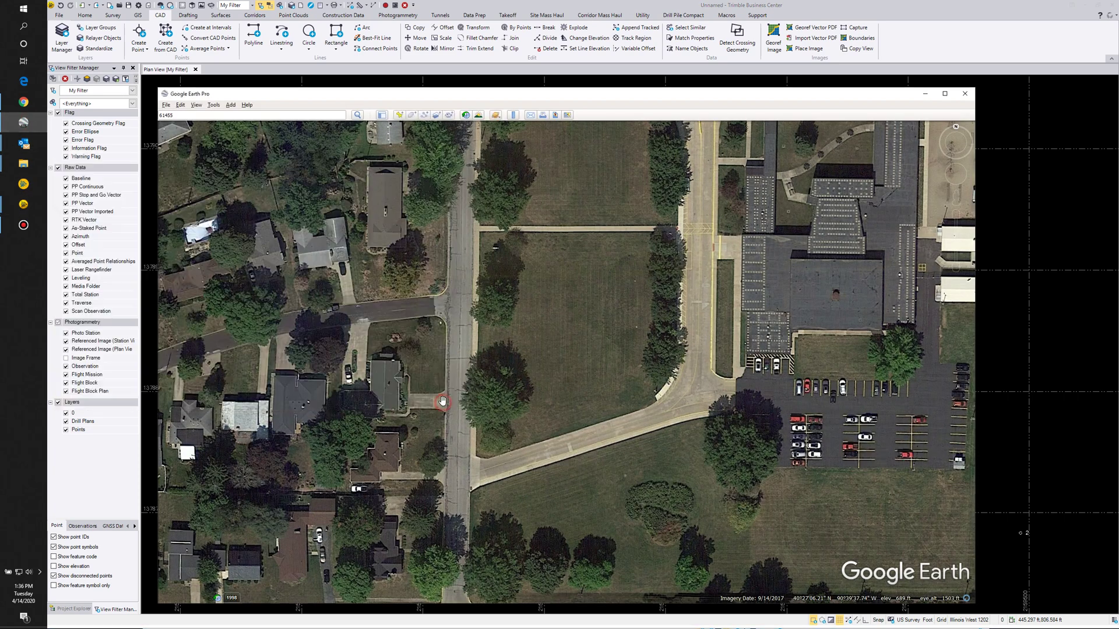
click(945, 93)
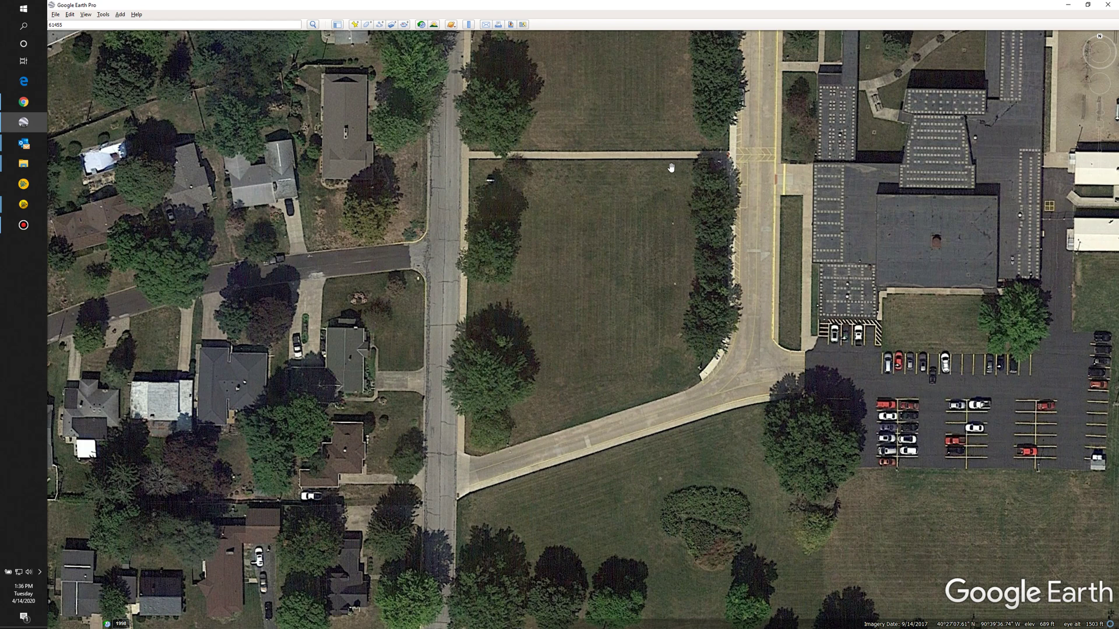
- Open Snipping Tool and capture a rectangular snip of the whole Google Earth imagery area
key(super)
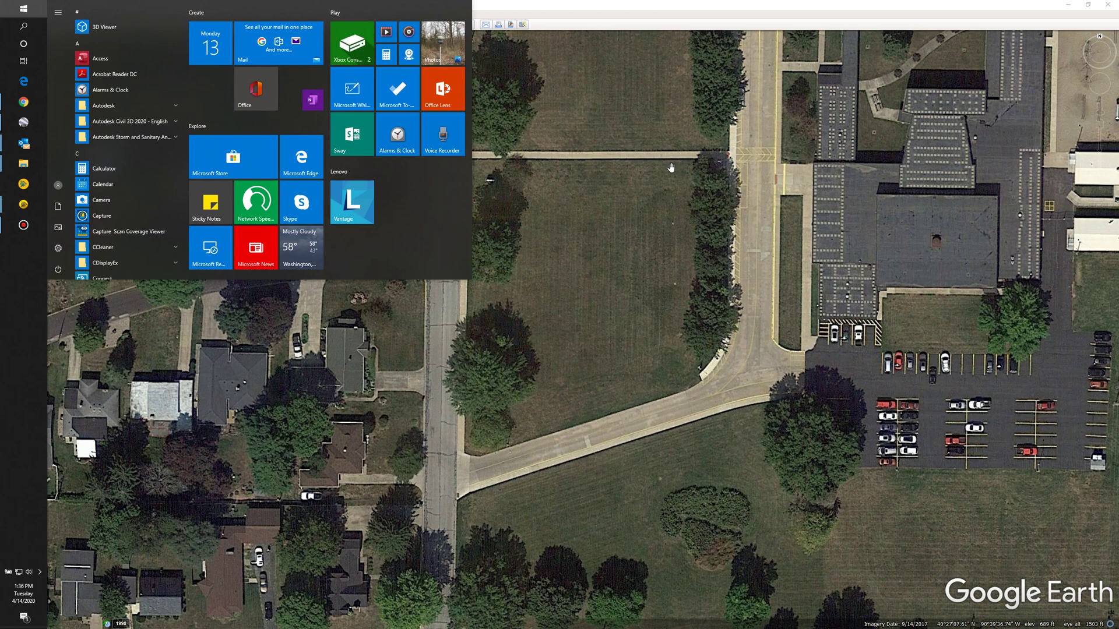
text(snip)
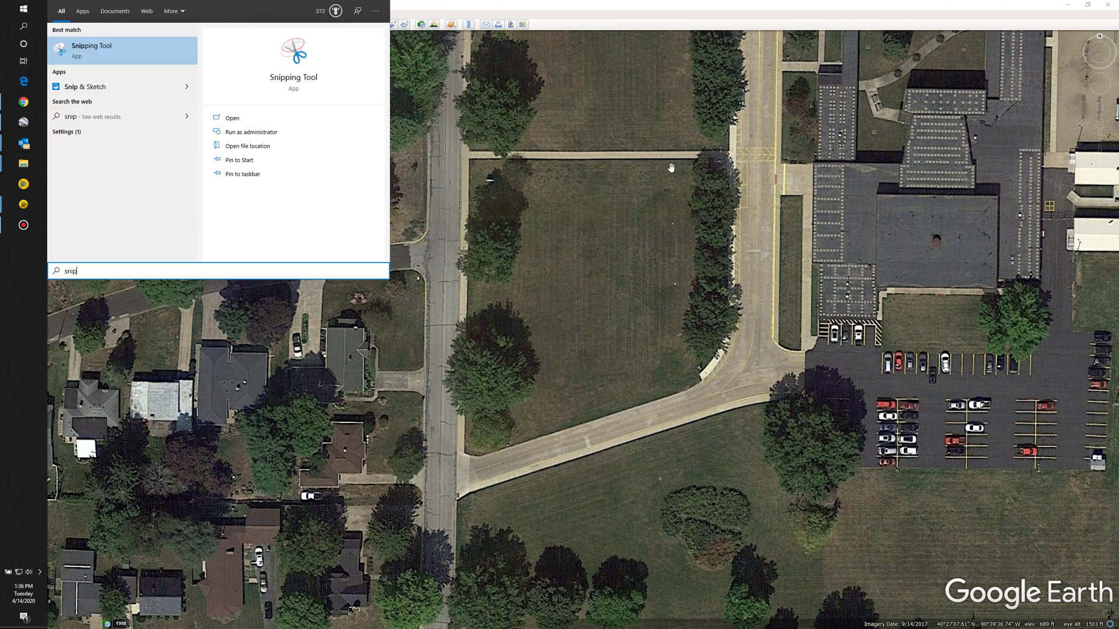
key(Return)
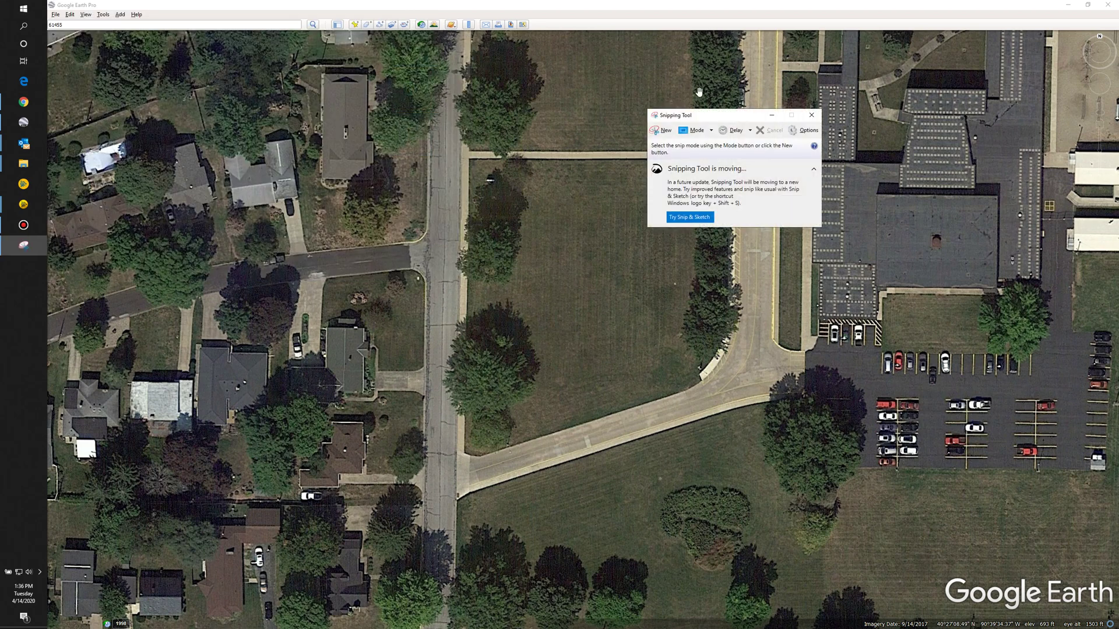
click(662, 130)
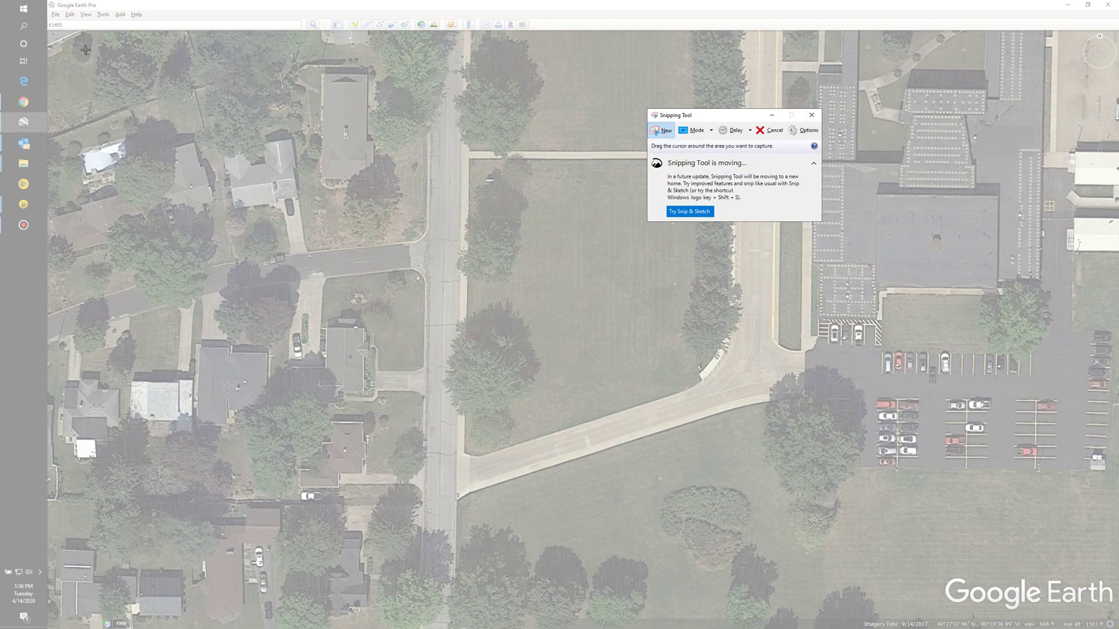
drag(50, 32, 1111, 616)
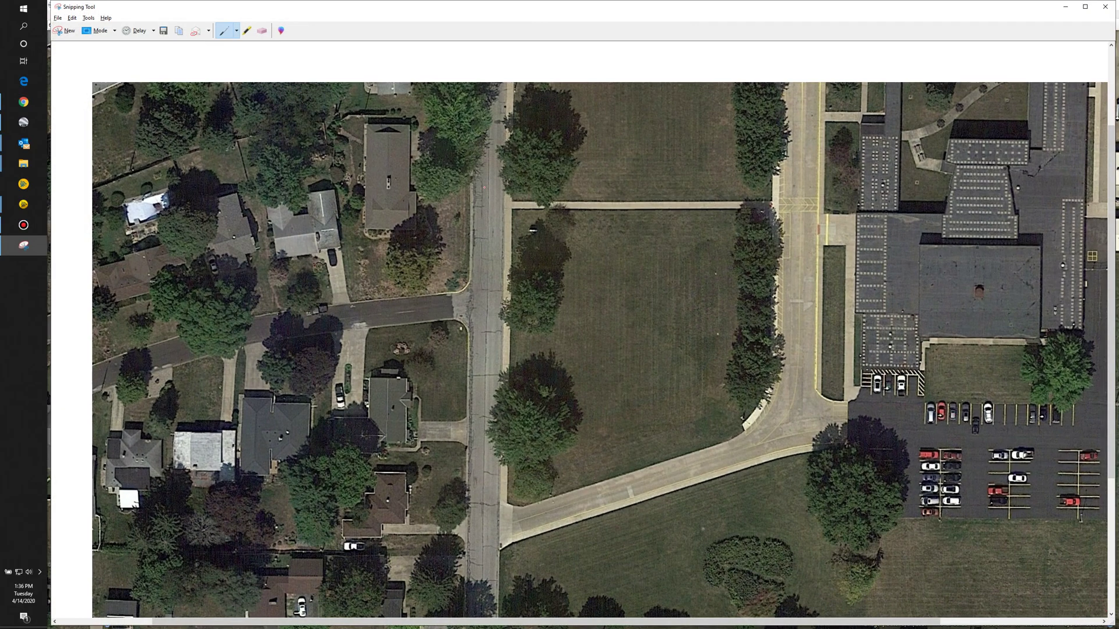
- Save the snip to the Desktop as 61455.JPG and close Snipping Tool
click(58, 18)
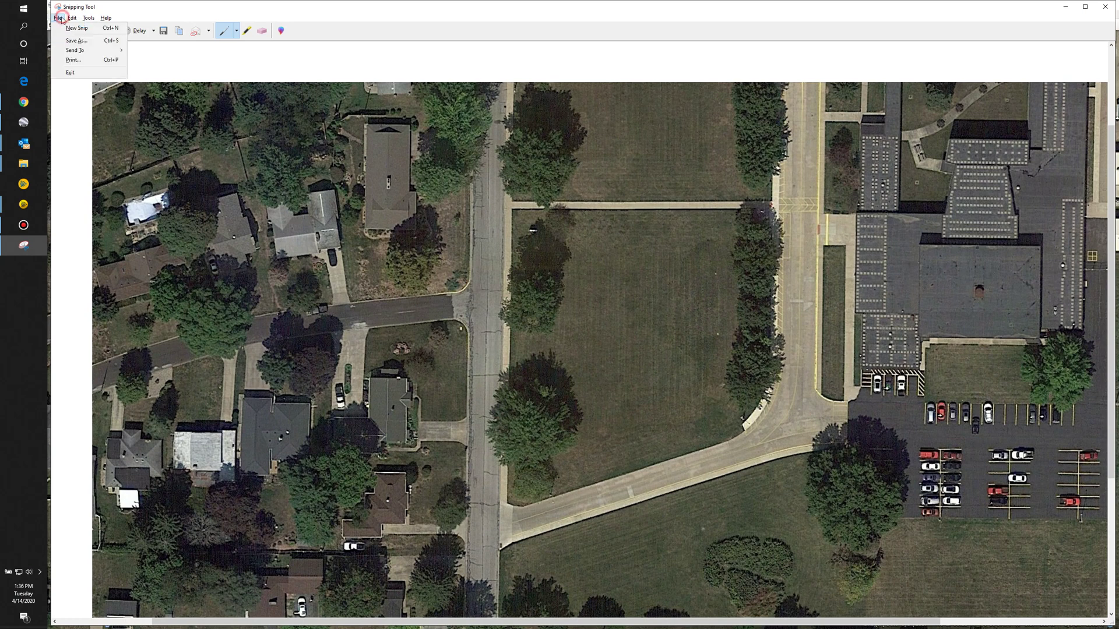
click(72, 44)
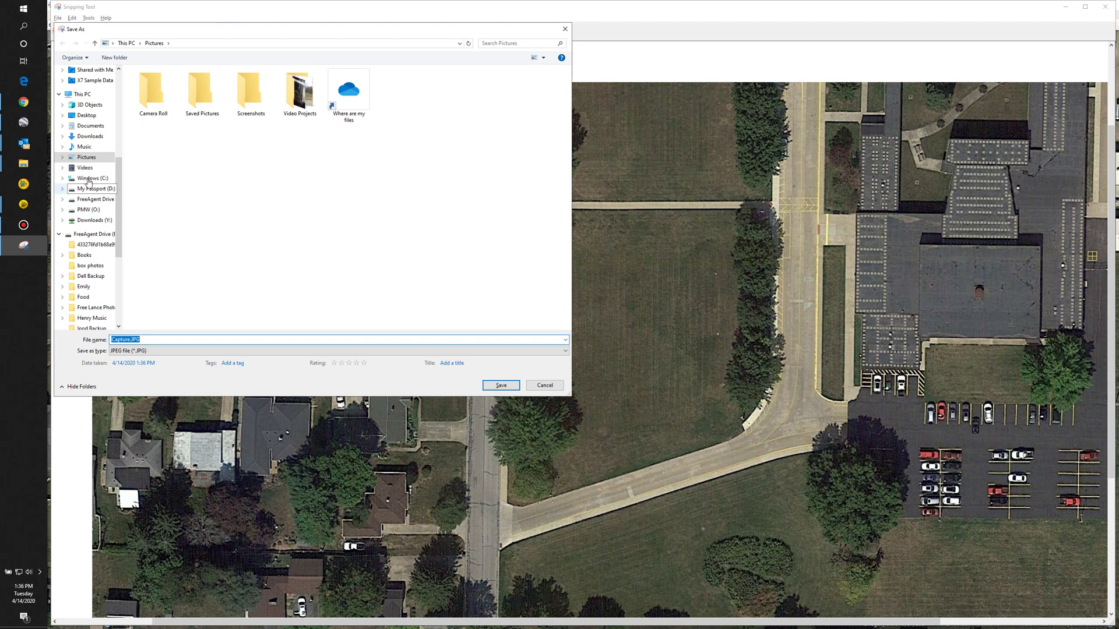
click(86, 115)
click(153, 338)
click(155, 342)
double_click(130, 341)
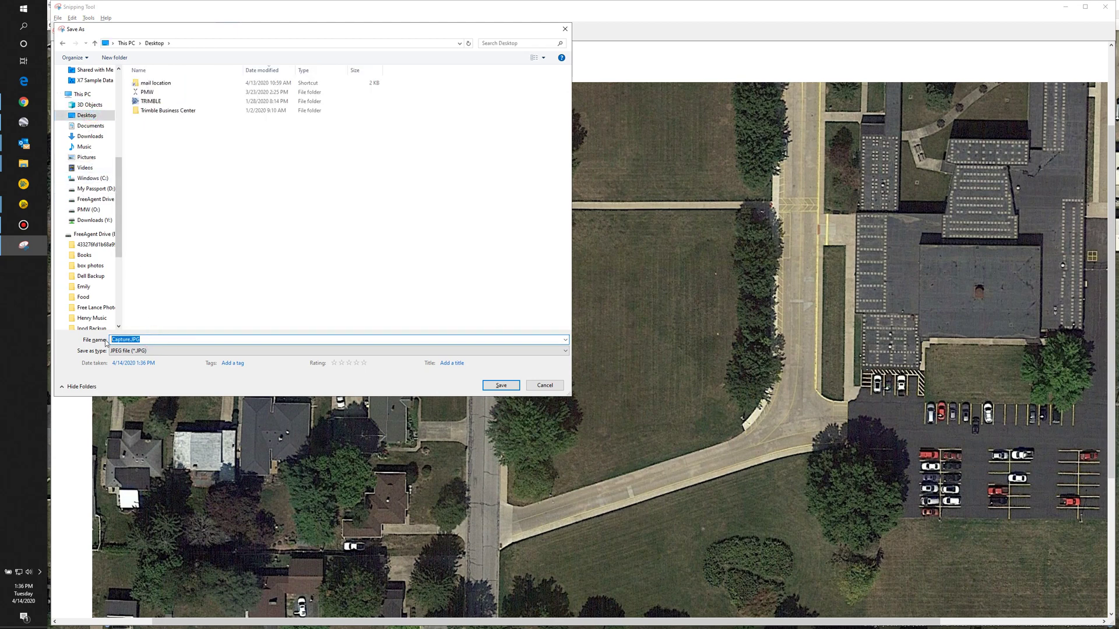
key(Return)
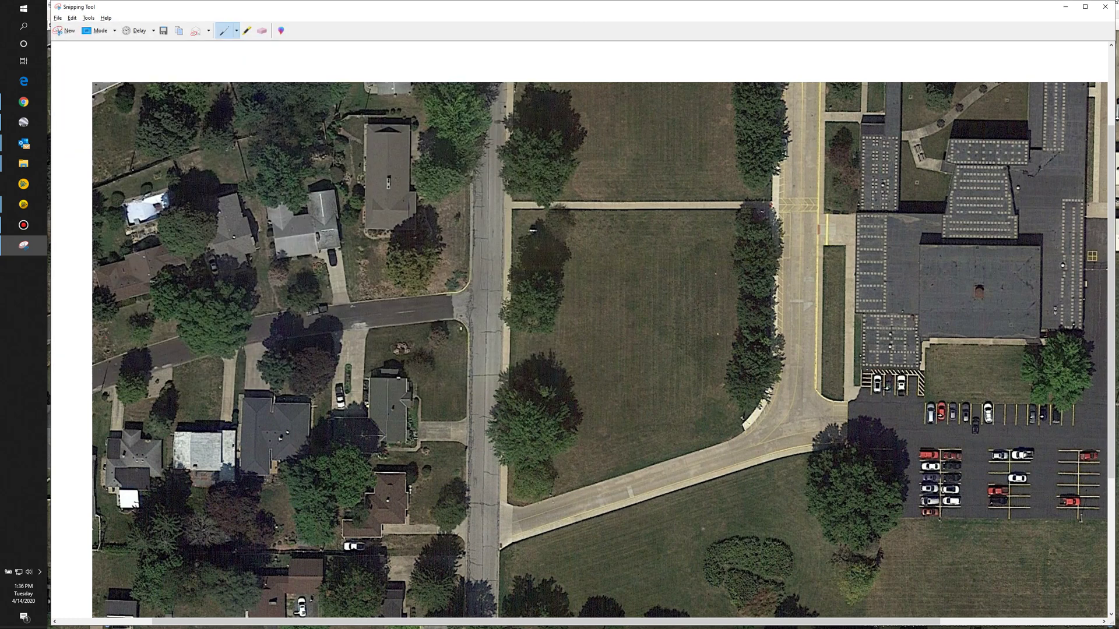
click(1106, 6)
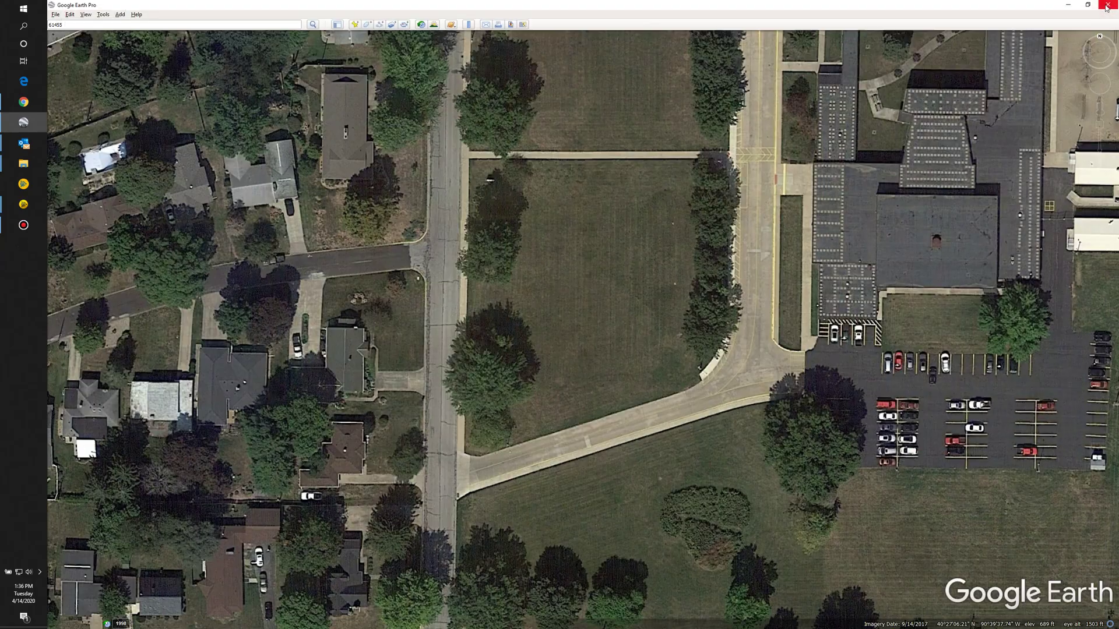
- Switch to Trimble Business Center, import 61455.JPG from the desktop into the plan view, and close Place Image without computing a placement
click(1068, 5)
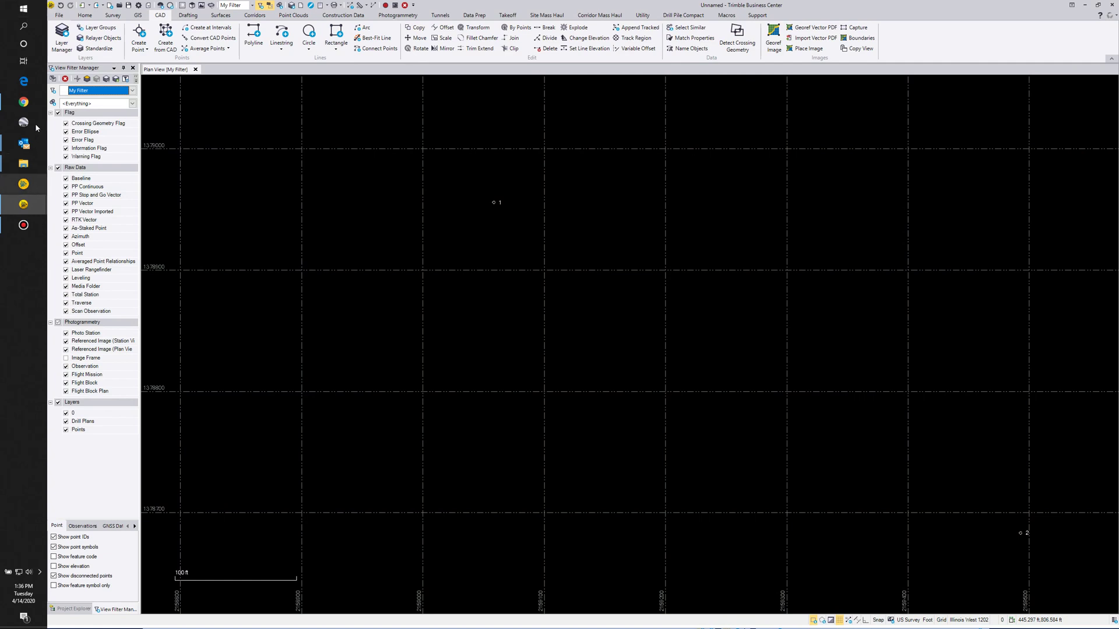
double_click(568, 5)
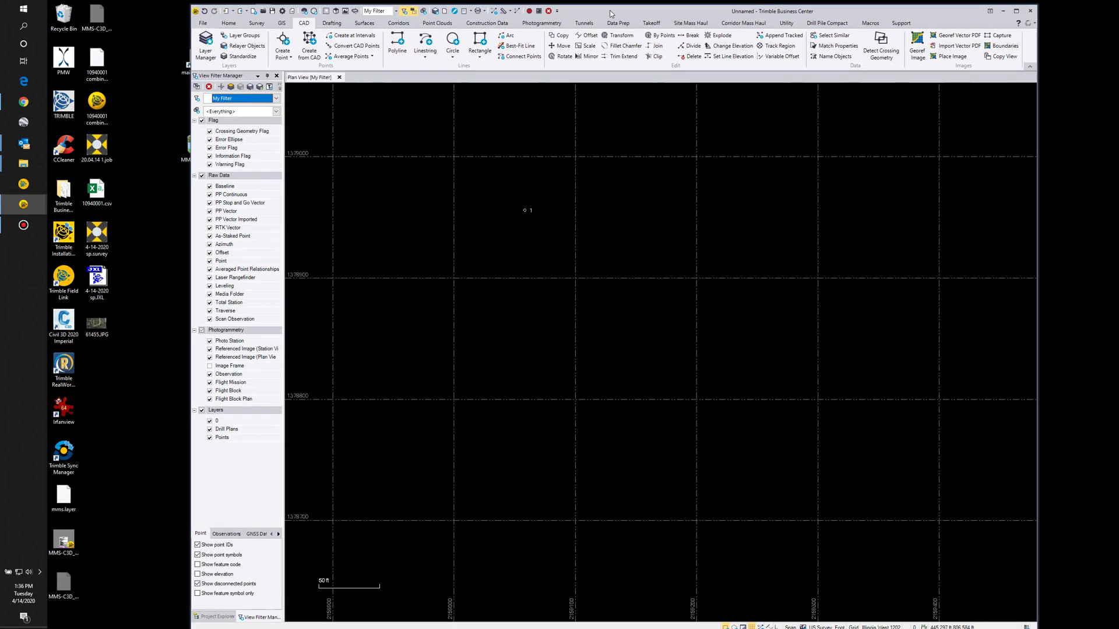
click(93, 329)
drag(93, 329, 456, 289)
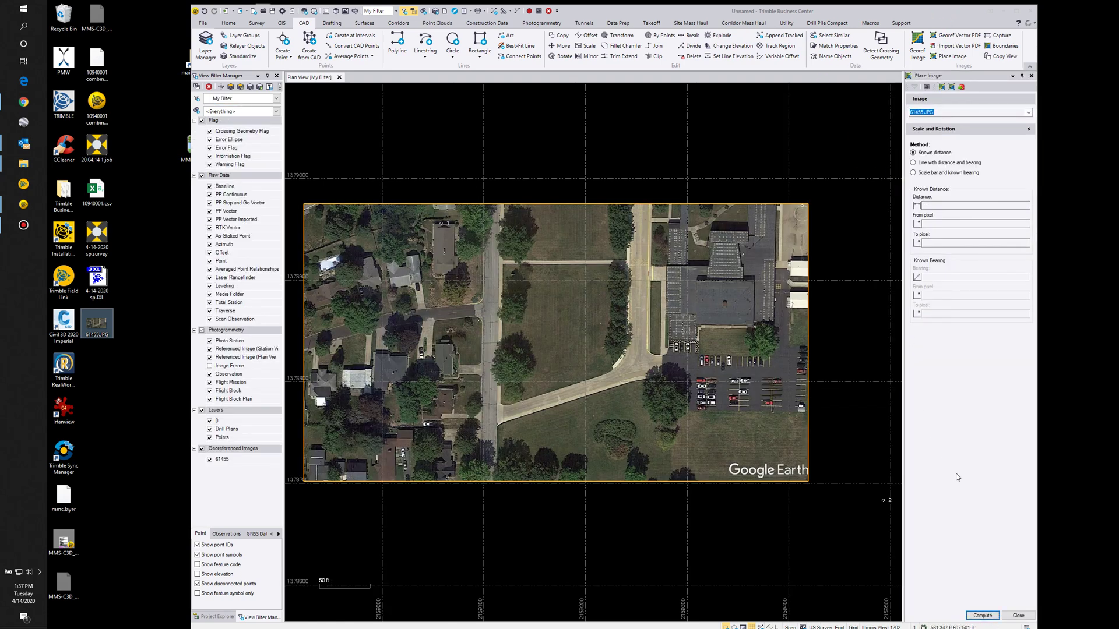
click(1018, 615)
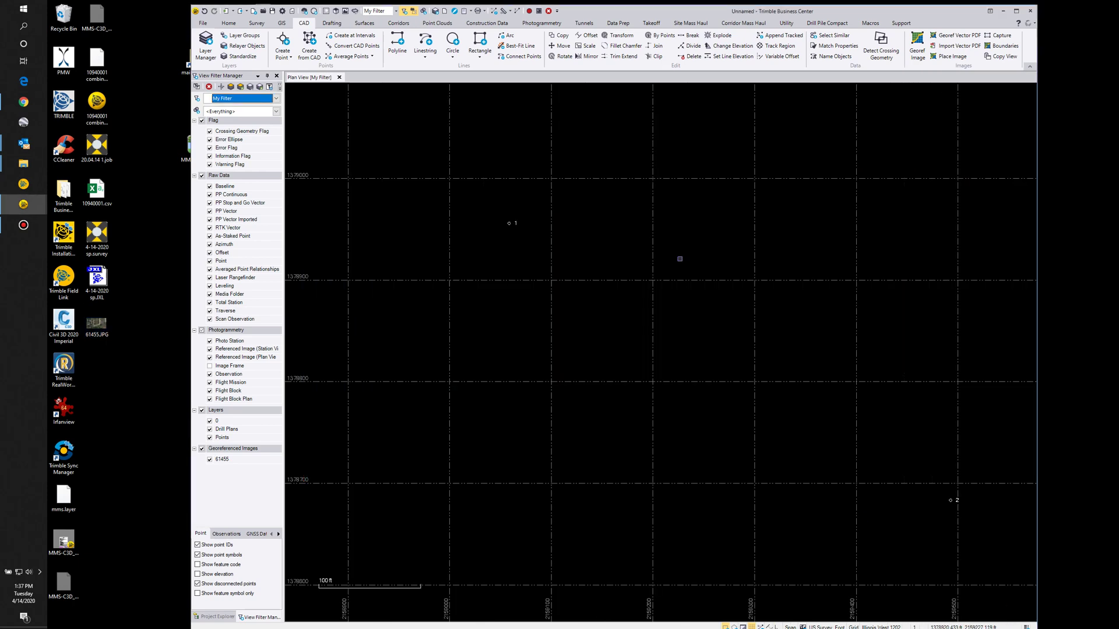
click(1015, 10)
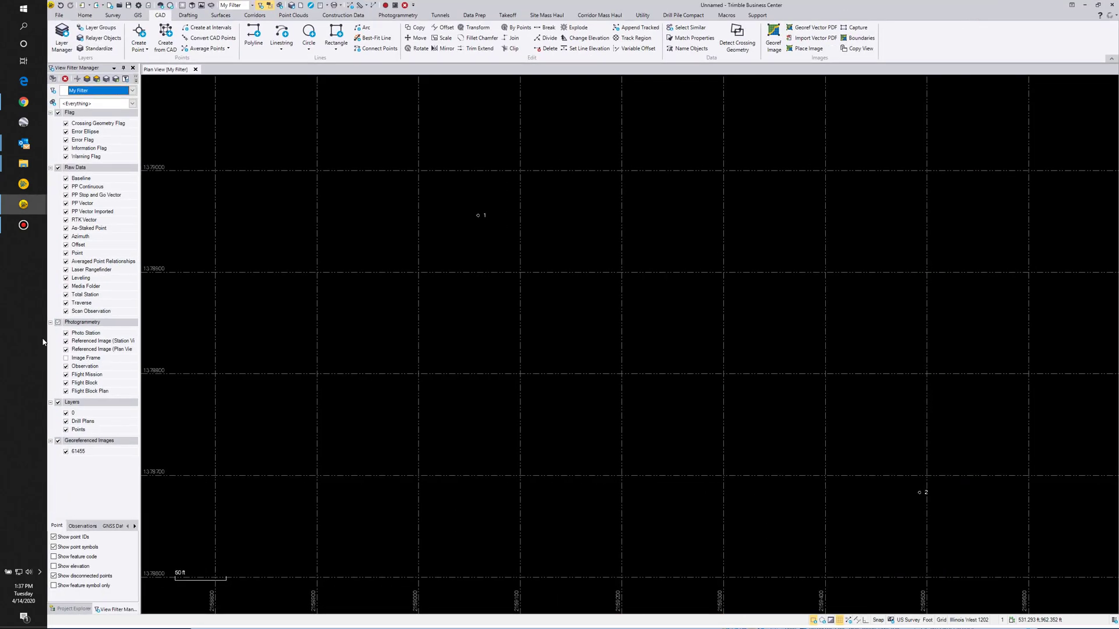
- Start georeferencing 61455.JPG from the imported files in the Project Explorer
click(76, 609)
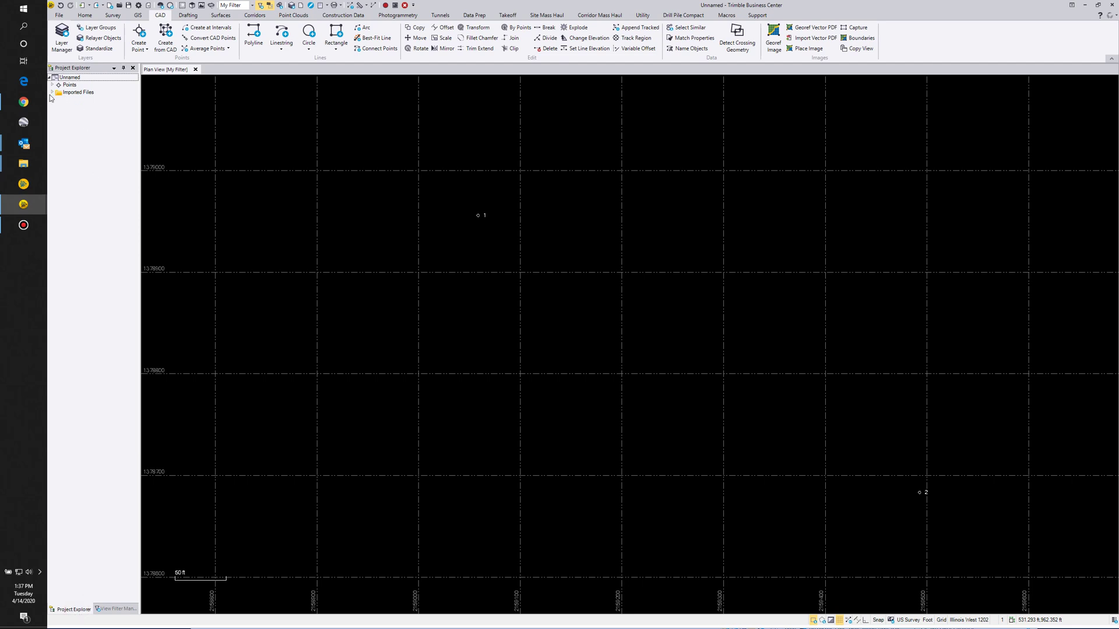
click(52, 93)
right_click(76, 101)
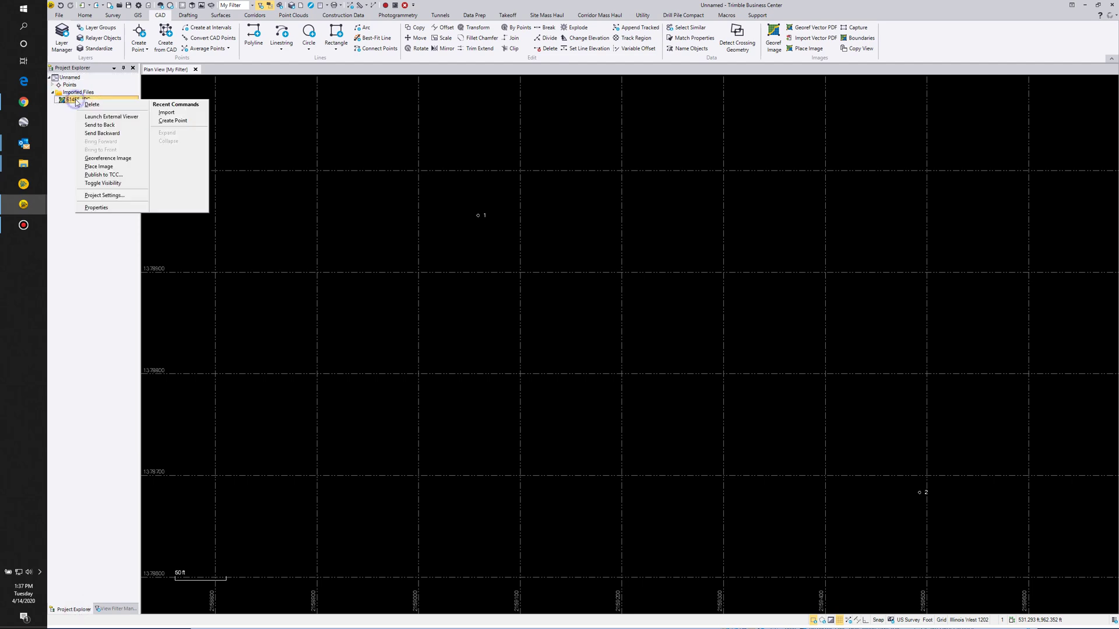
click(107, 159)
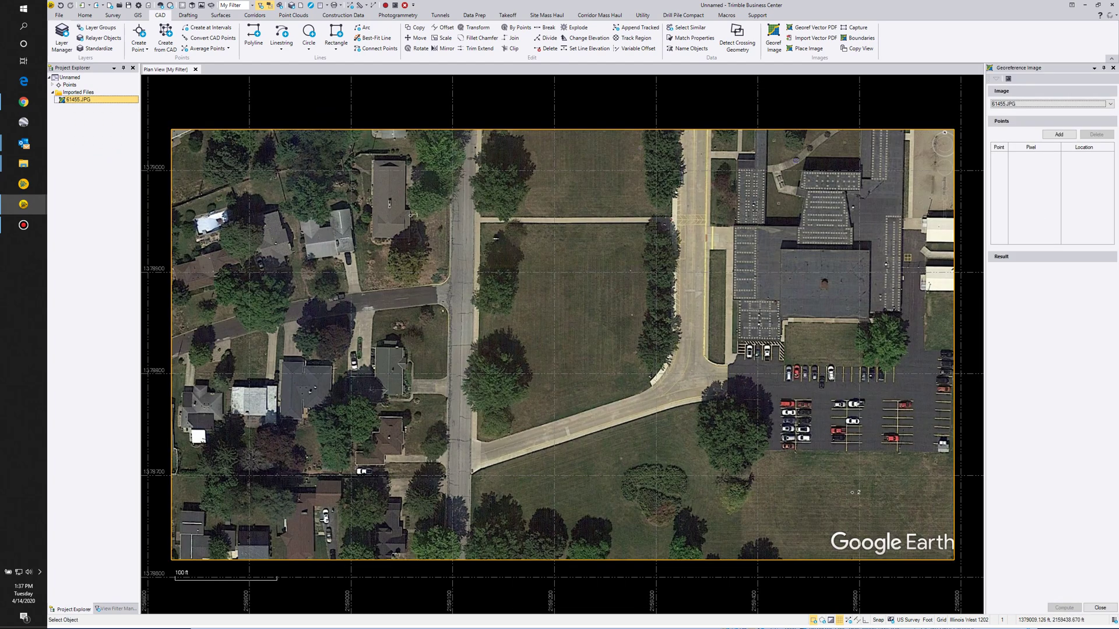
- Add point A at the inside corner where the cross sidewalk meets the street sidewalk, and locate it at point 1
click(1055, 135)
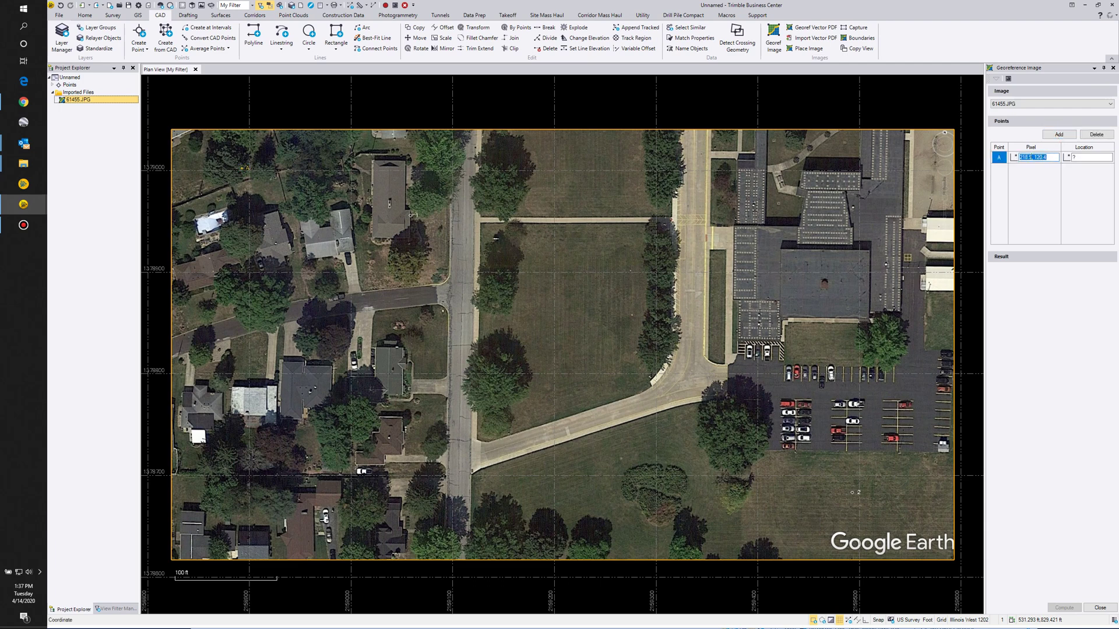
scroll(477, 222, up, 6)
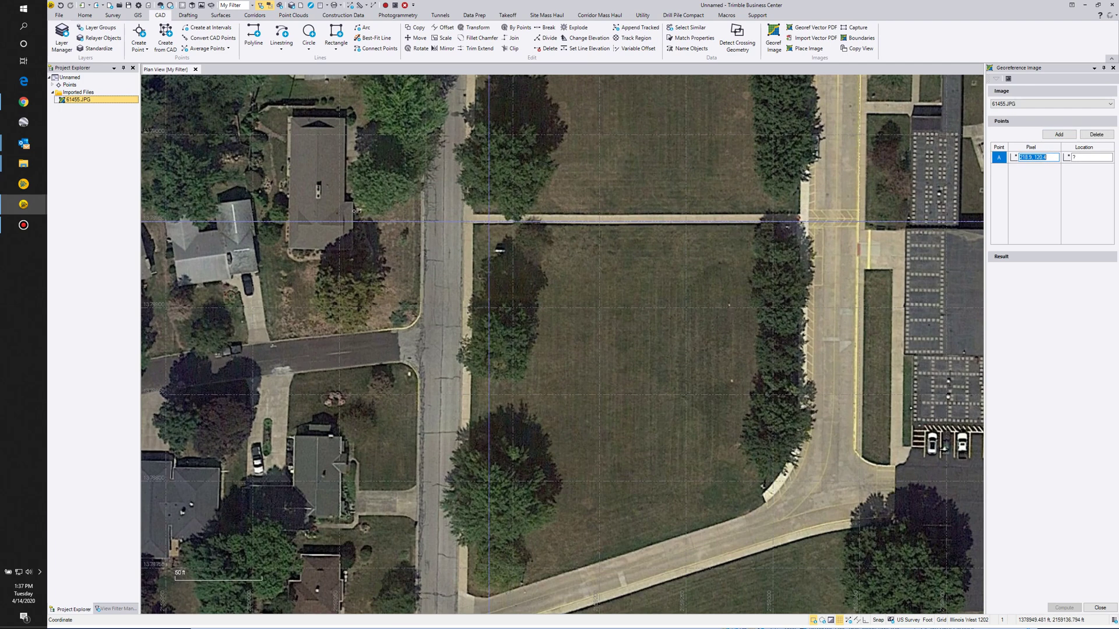
scroll(464, 224, up, 2)
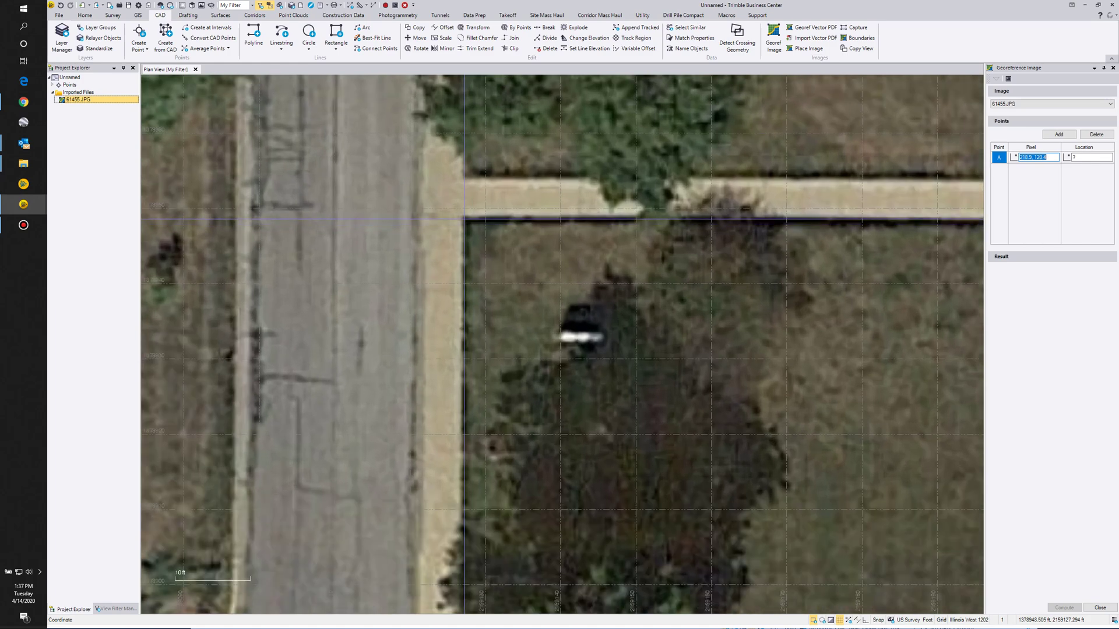
click(464, 217)
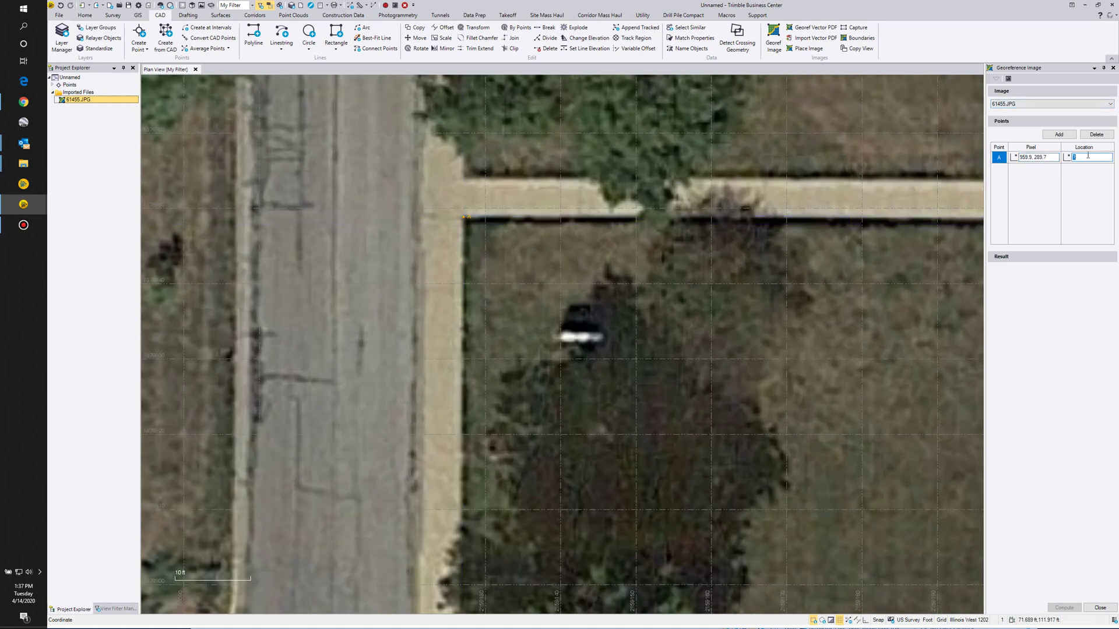
key(ctrl+v)
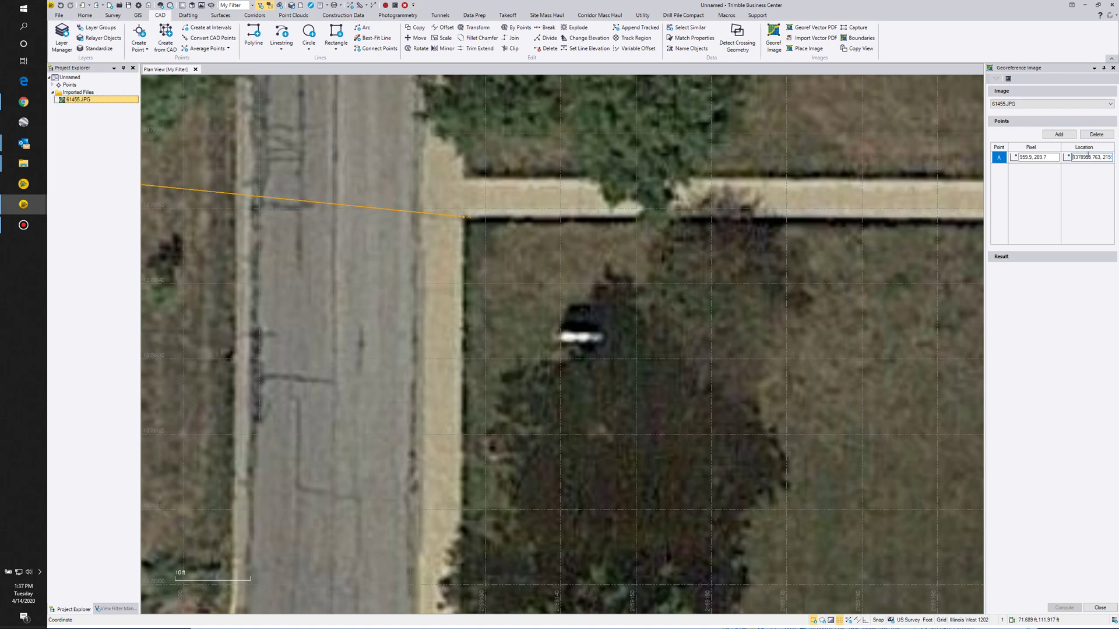
- Add point B at the lower end of the middle parking divider line, locate it at point 2, and compute the georeference
click(1061, 135)
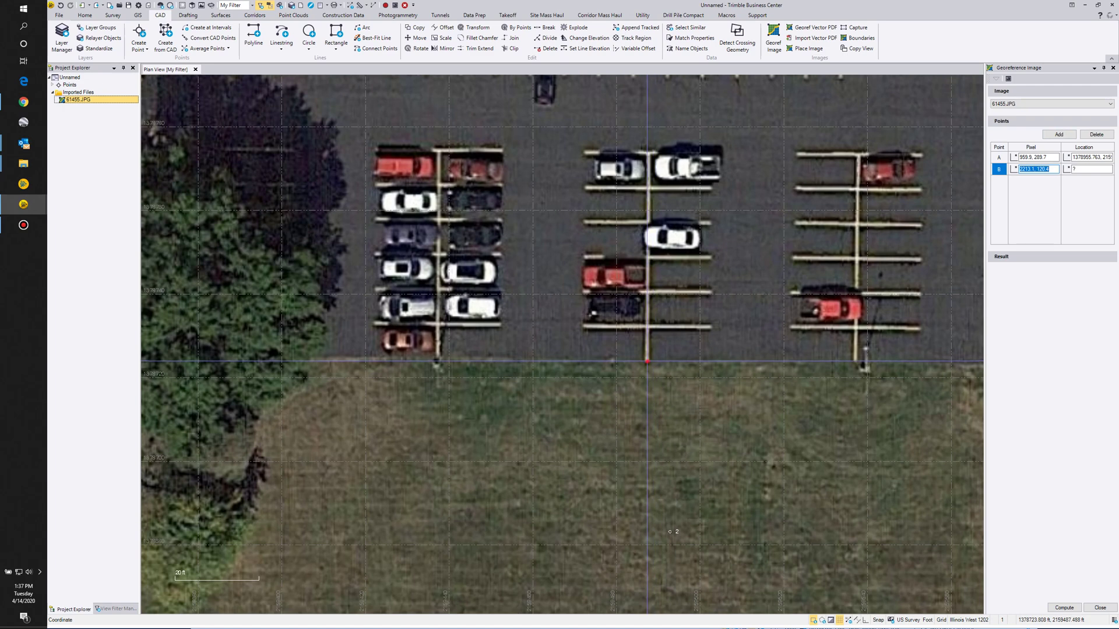
click(647, 362)
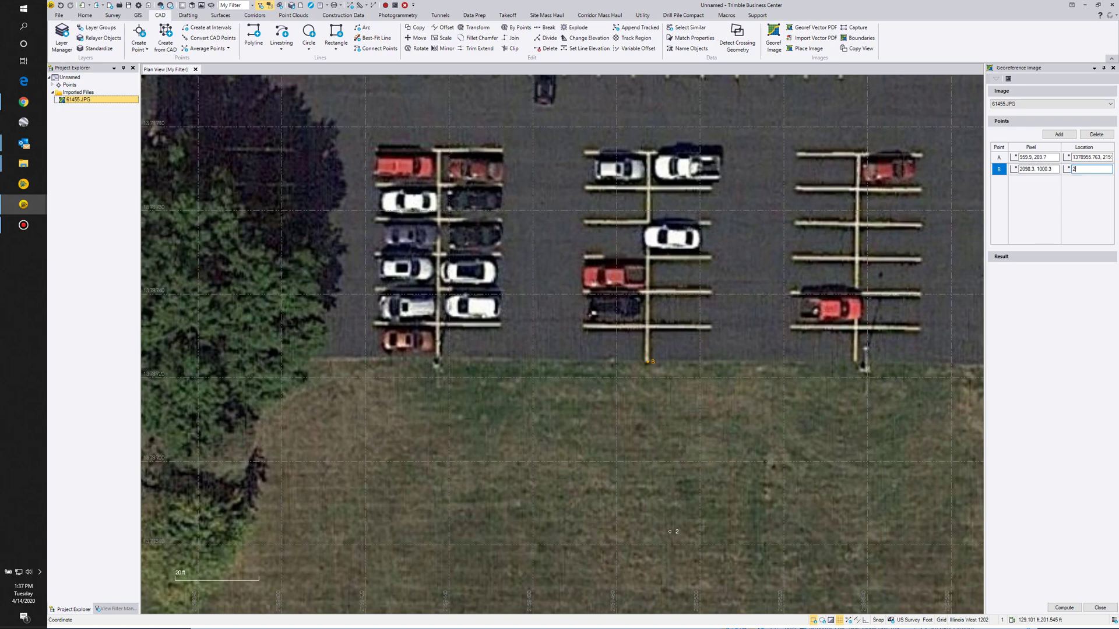
key(Return)
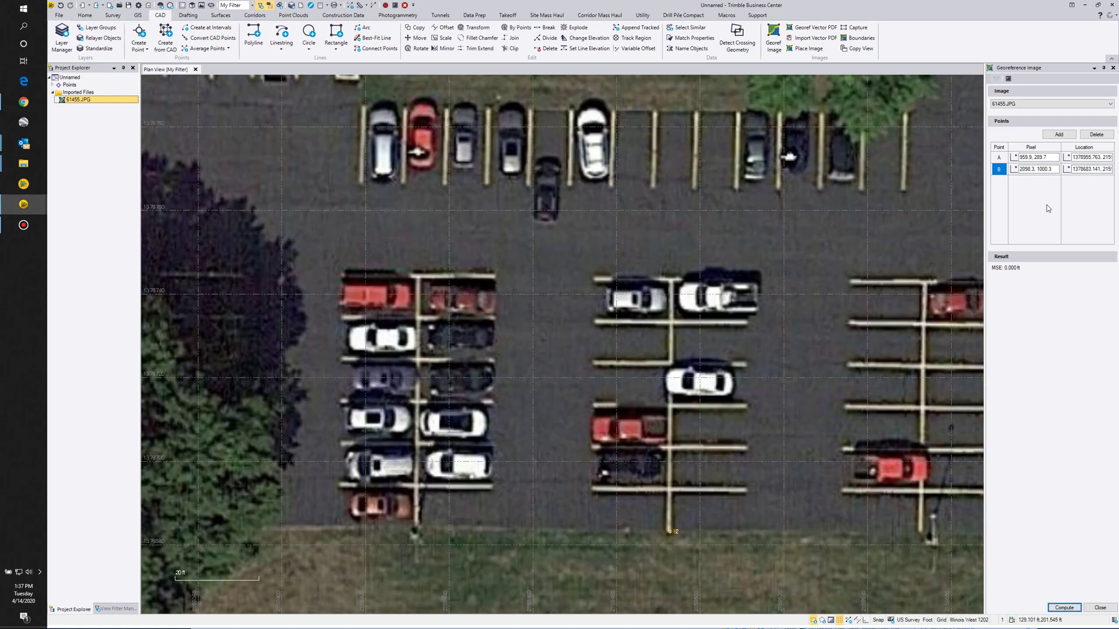
click(1099, 608)
- Select points 1 and 2 in the plan view and delete them, keeping the georeferenced image
scroll(697, 368, down, 2)
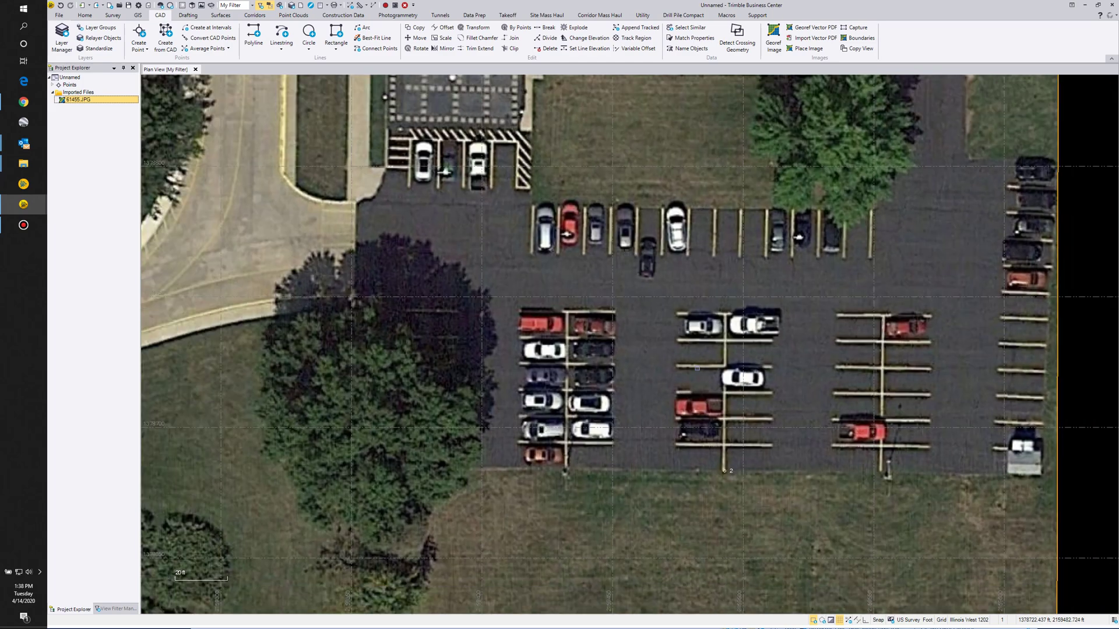
scroll(725, 489, down, 4)
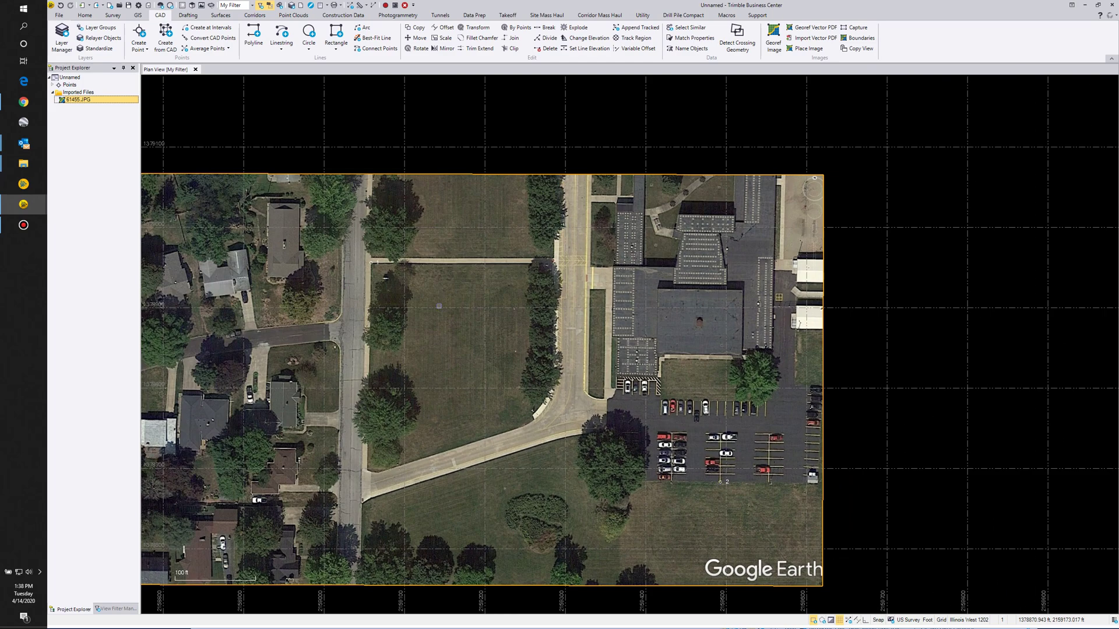
scroll(382, 278, down, 2)
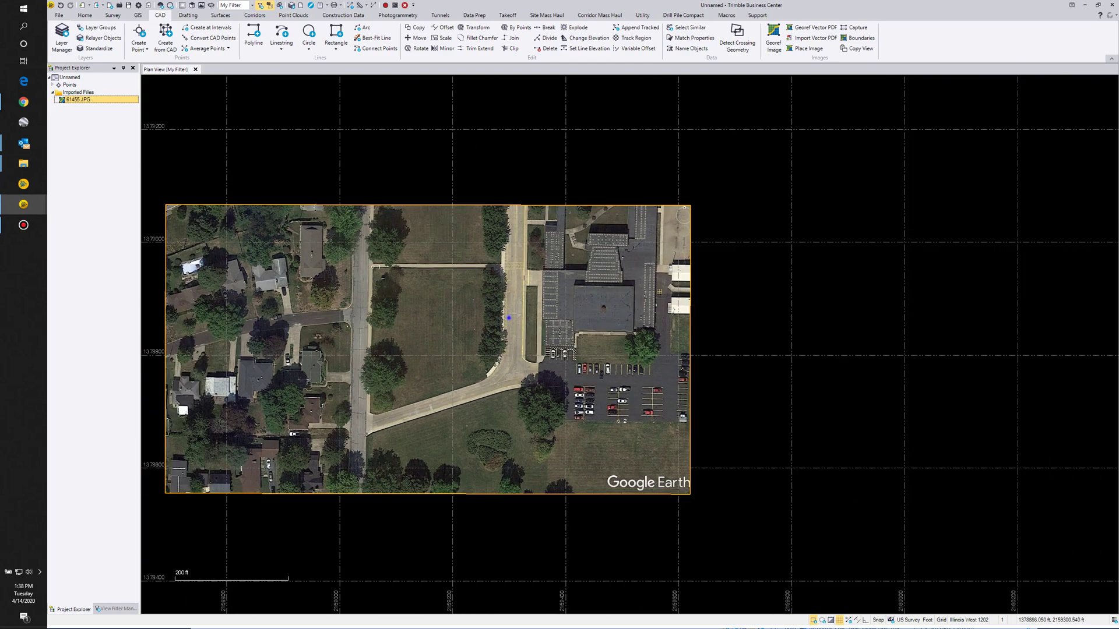
middle_drag(509, 317, 603, 283)
drag(450, 158, 726, 425)
right_click(612, 338)
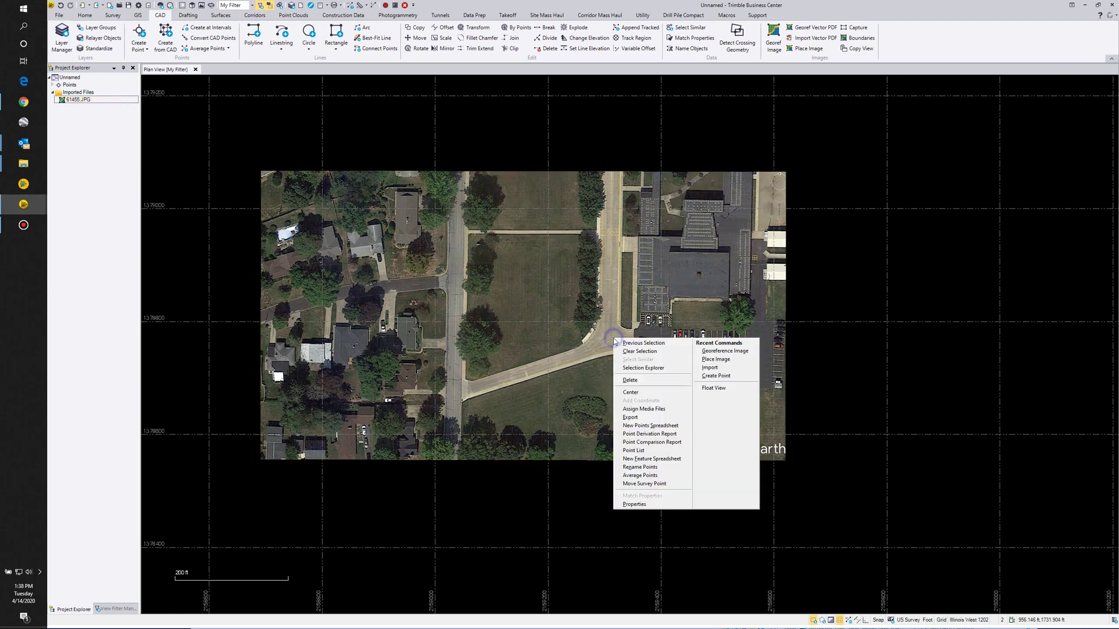
click(622, 383)
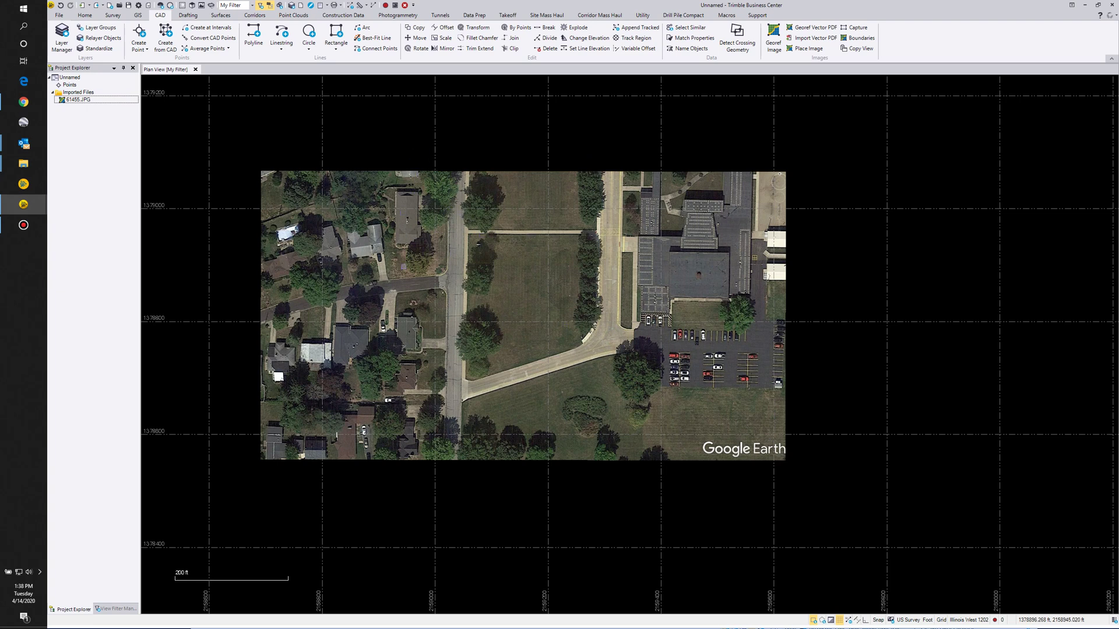
- Close the Project Explorer and View Filter Manager, and hide the grid lines in the plan view
middle_click(434, 141)
middle_click(434, 141)
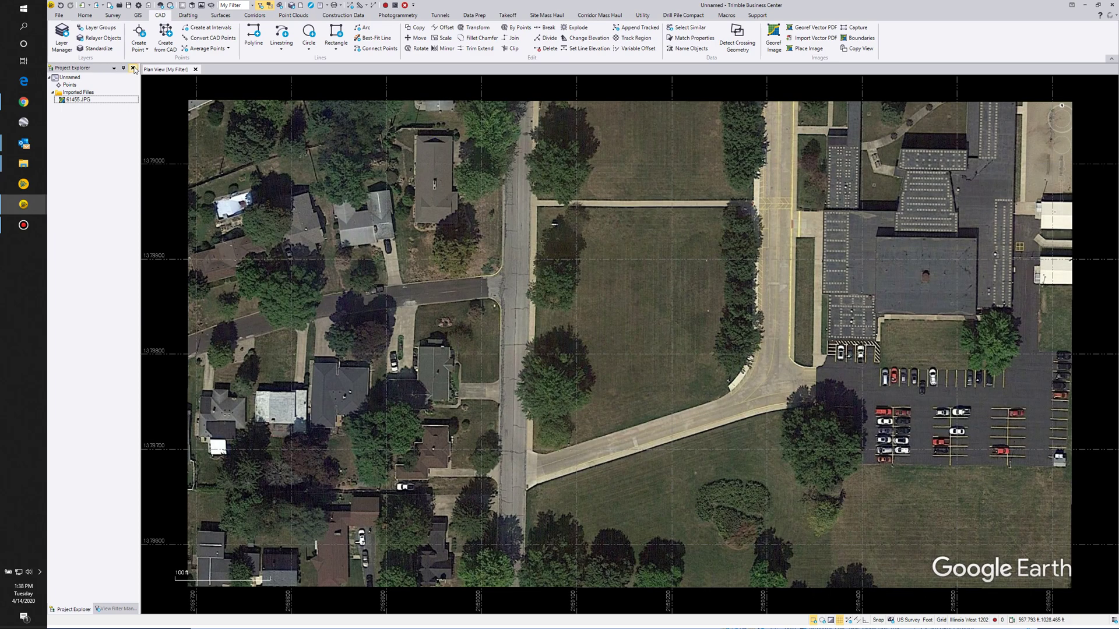
click(133, 68)
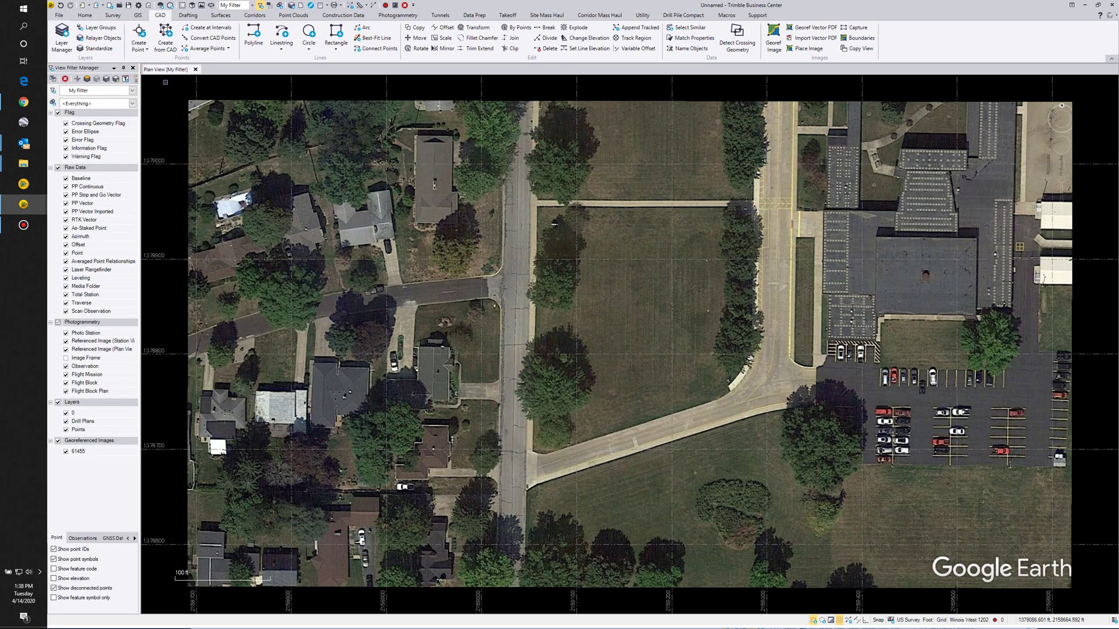
click(133, 67)
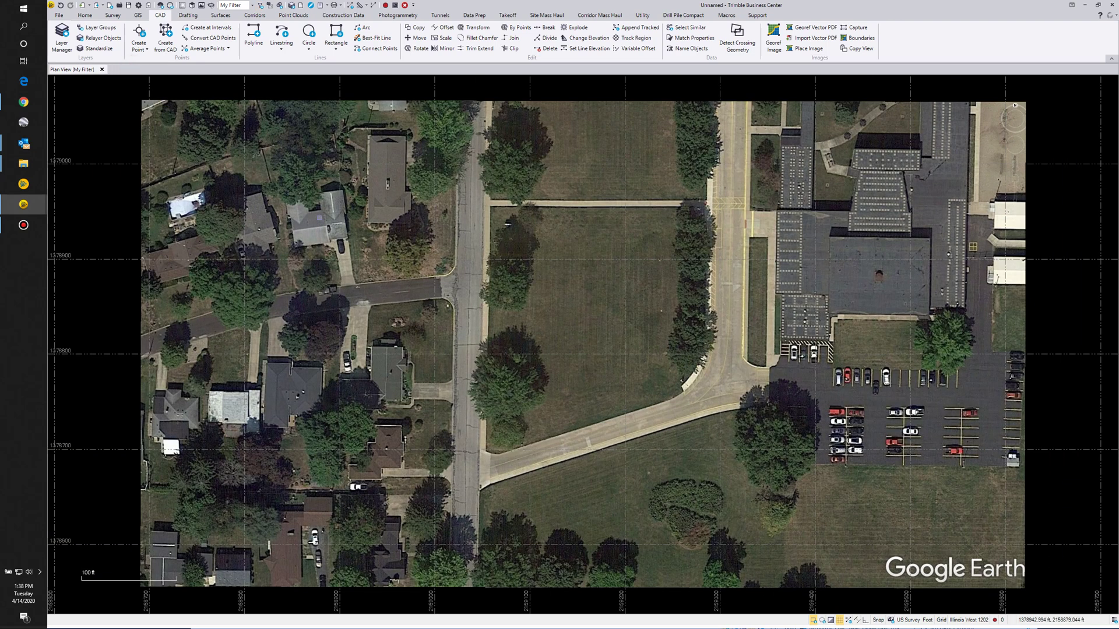
scroll(317, 216, up, 1)
middle_drag(442, 267, 409, 260)
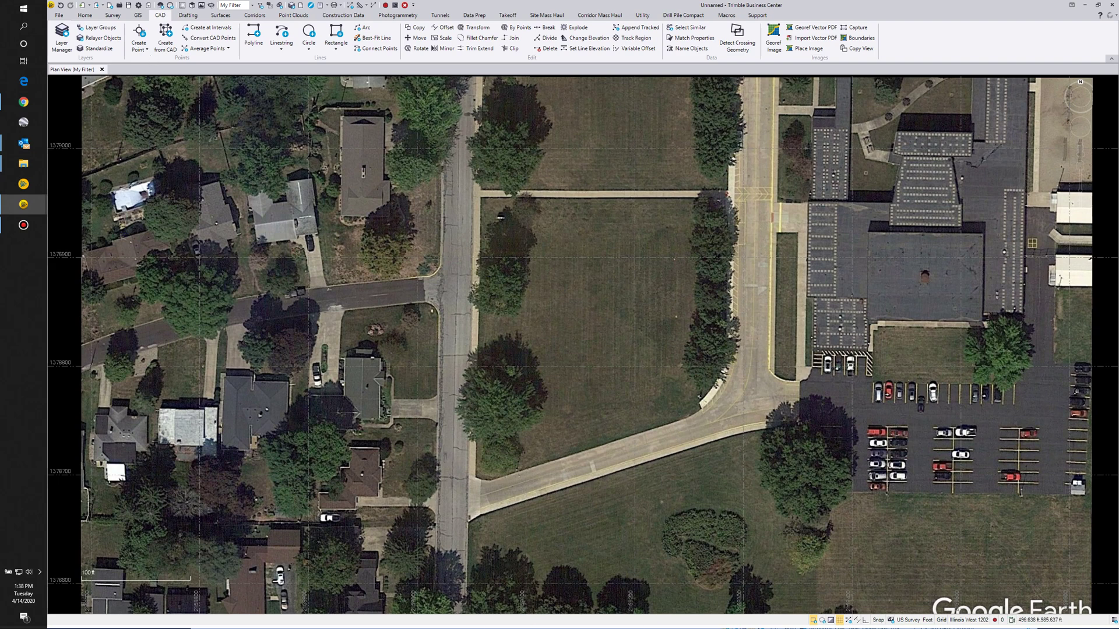
click(840, 621)
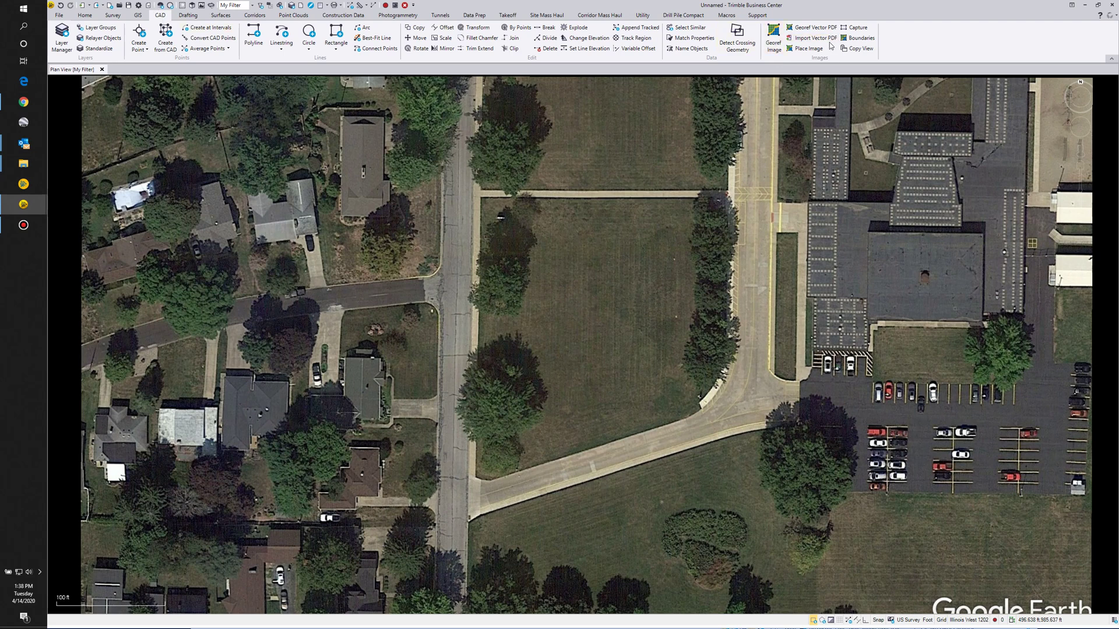
- Start Capture Image and create a folder named cap demo on the Desktop for its output file
click(855, 28)
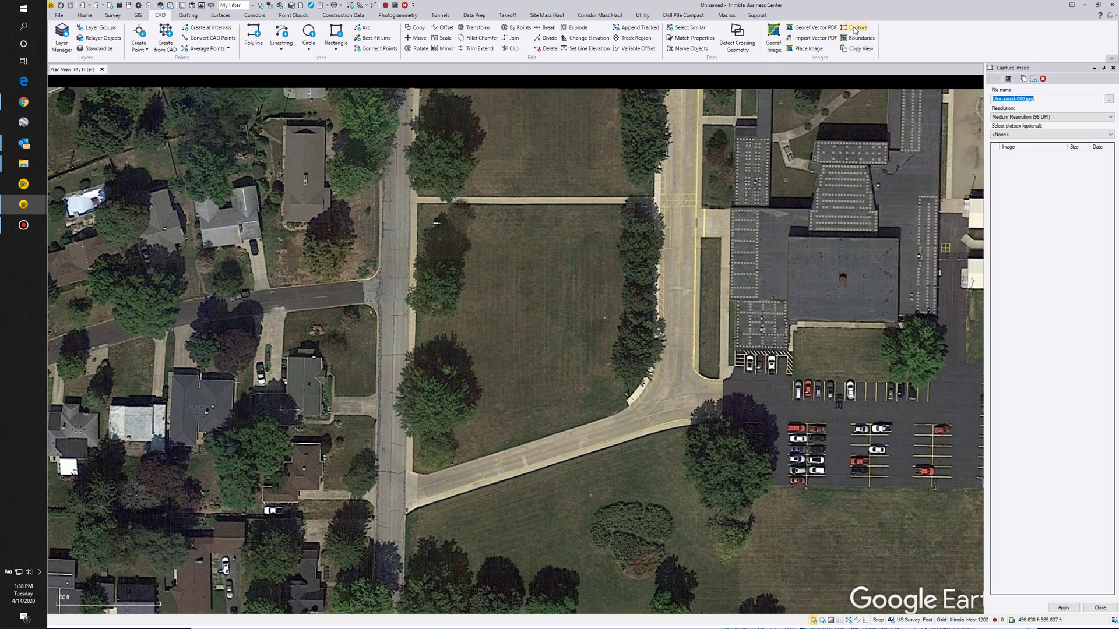
click(1110, 99)
drag(180, 7, 294, 60)
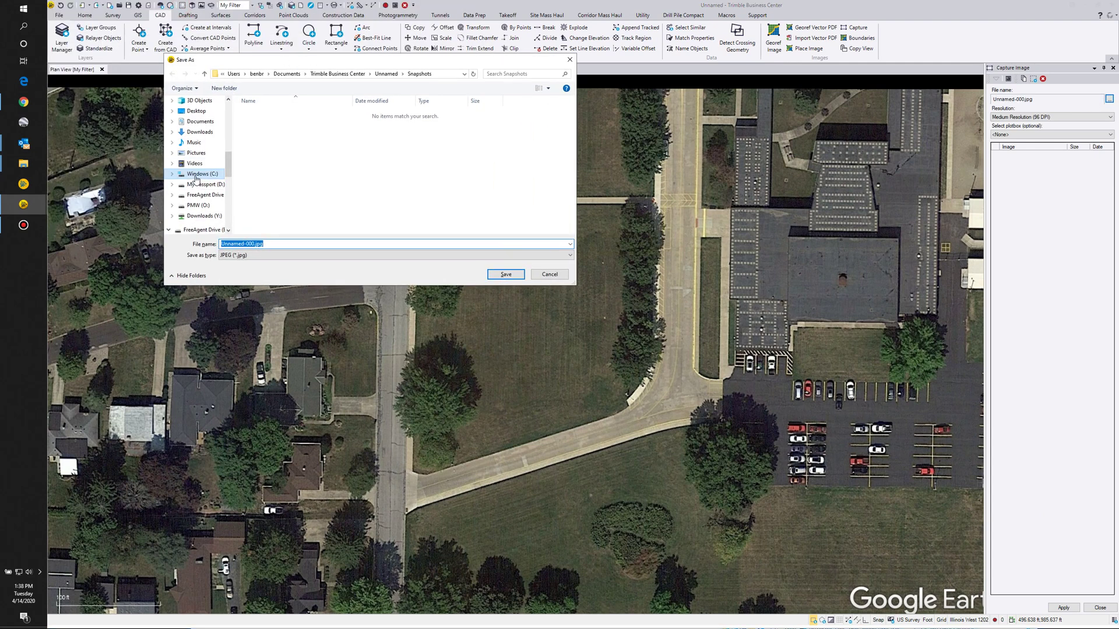
click(198, 174)
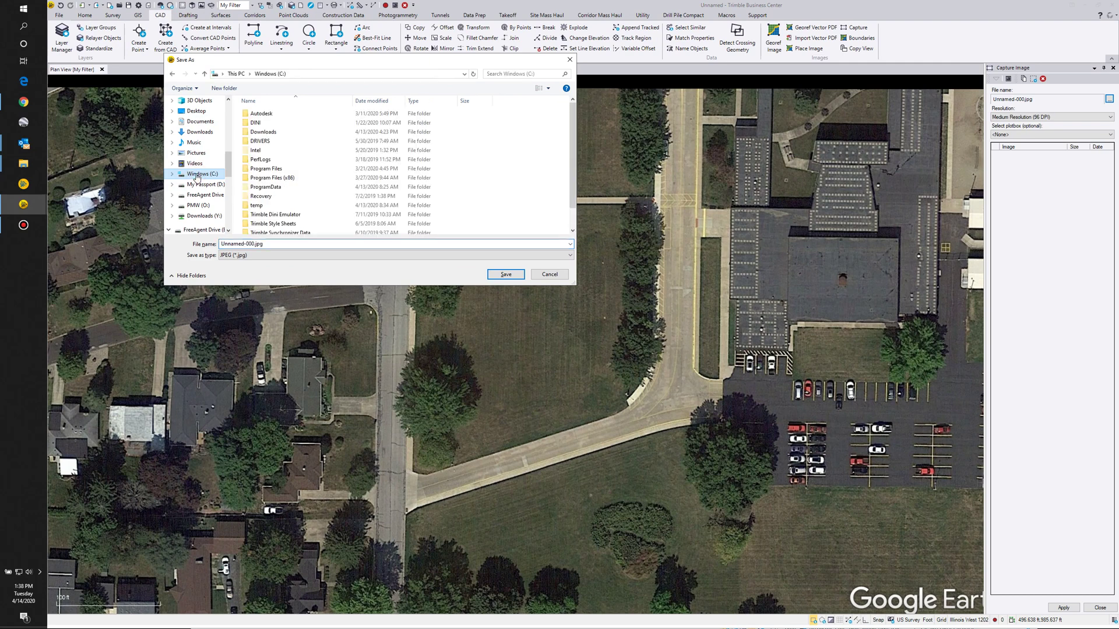
click(197, 111)
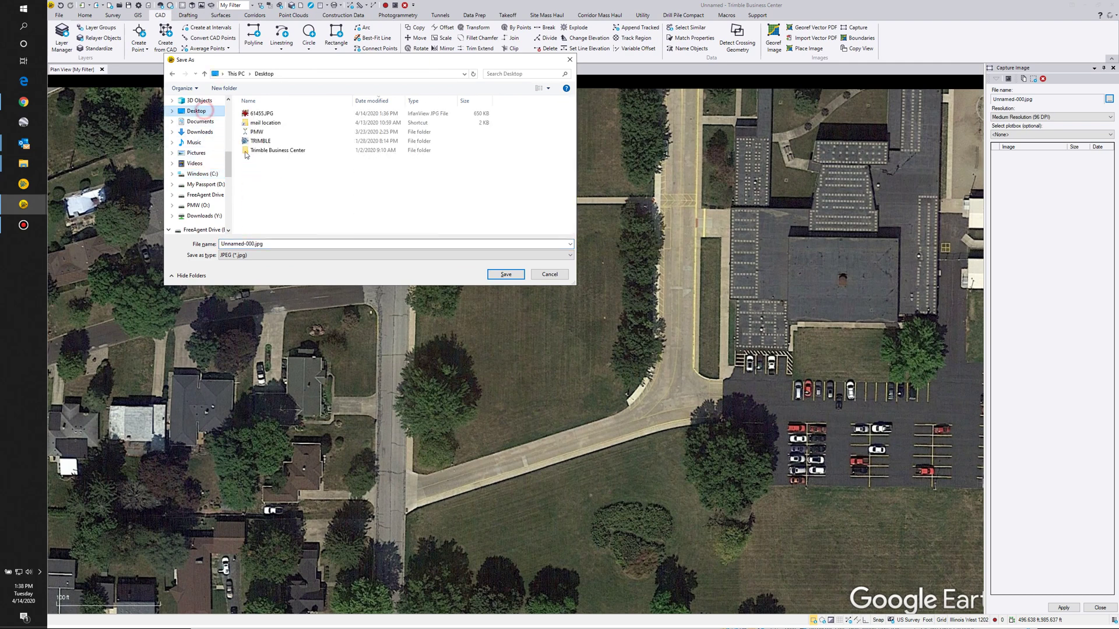
right_click(261, 200)
mouse_move(306, 287)
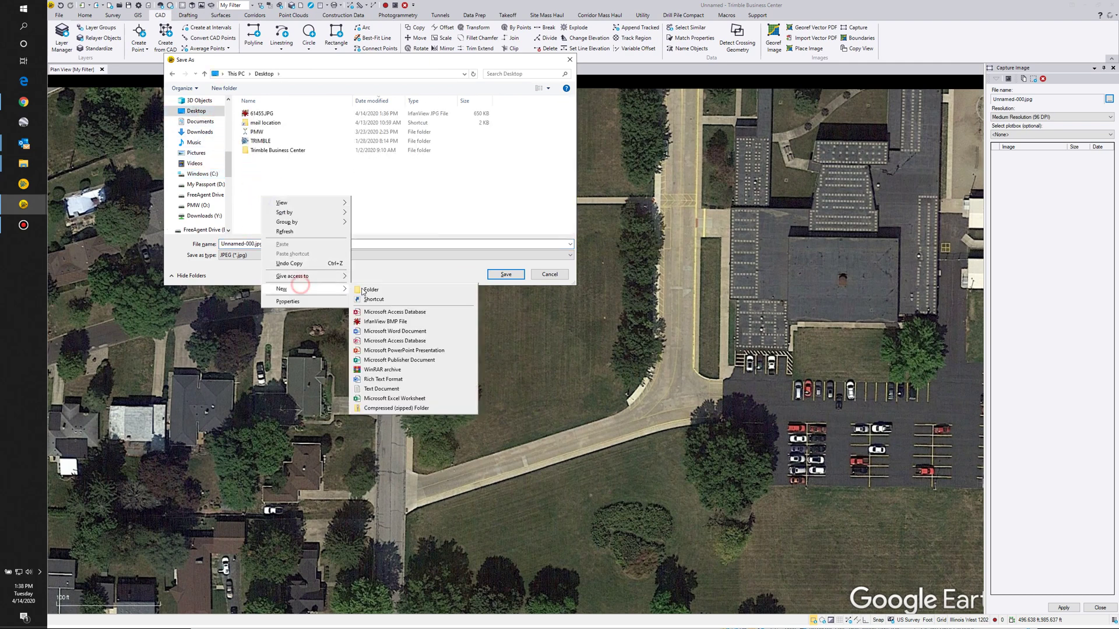
click(361, 288)
text(cap demo)
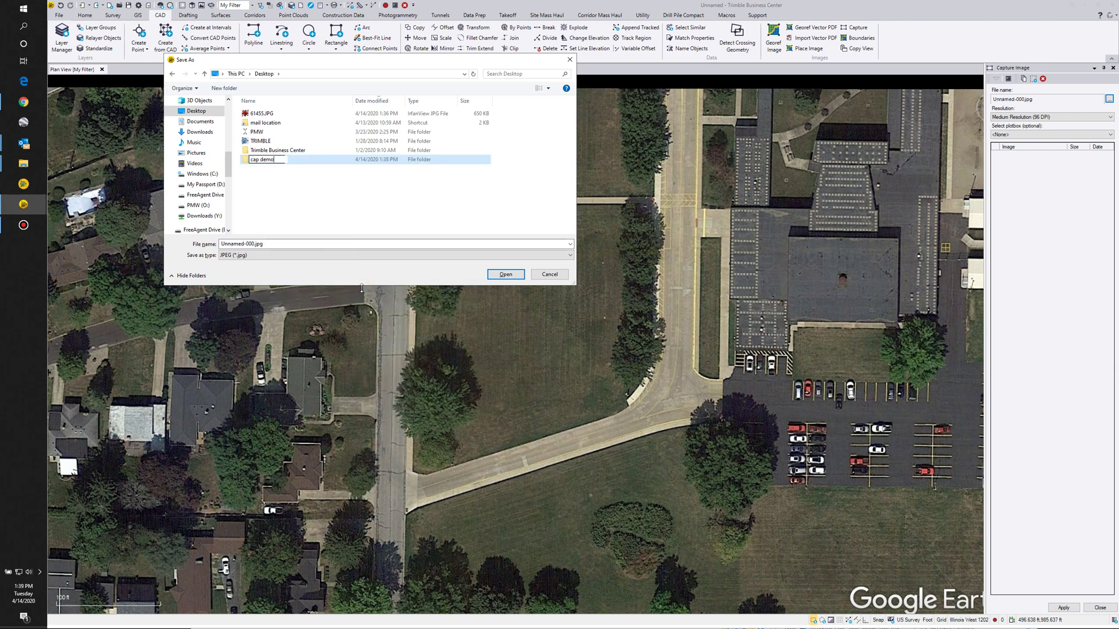
key(Return)
- Set the capture's output file to 61455-000.jpg inside the cap demo folder
double_click(259, 159)
double_click(242, 244)
text(61455)
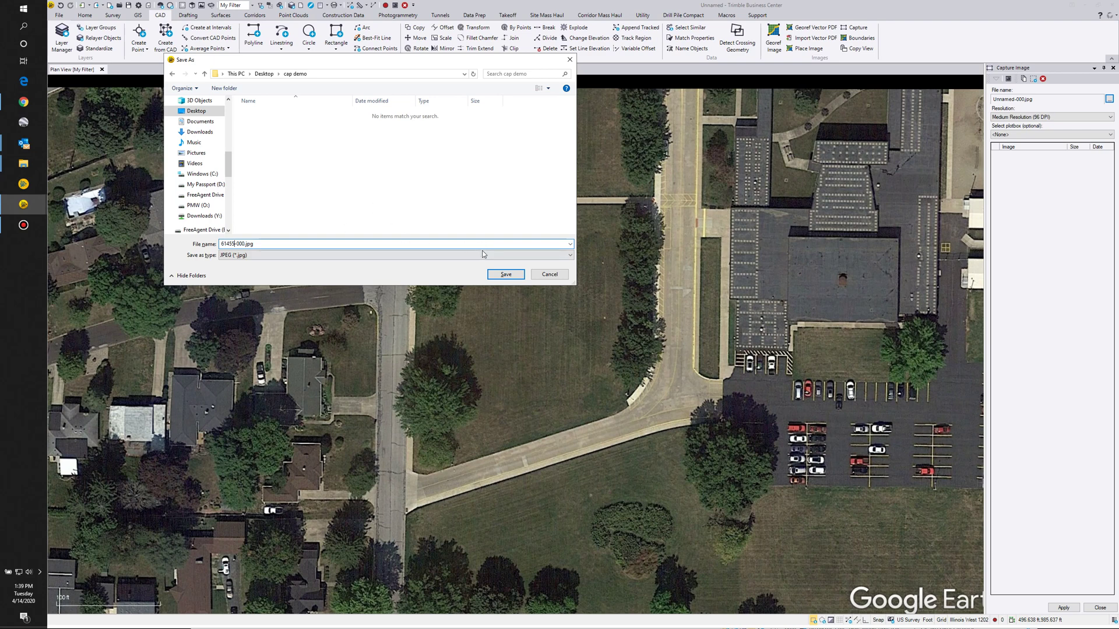
click(504, 274)
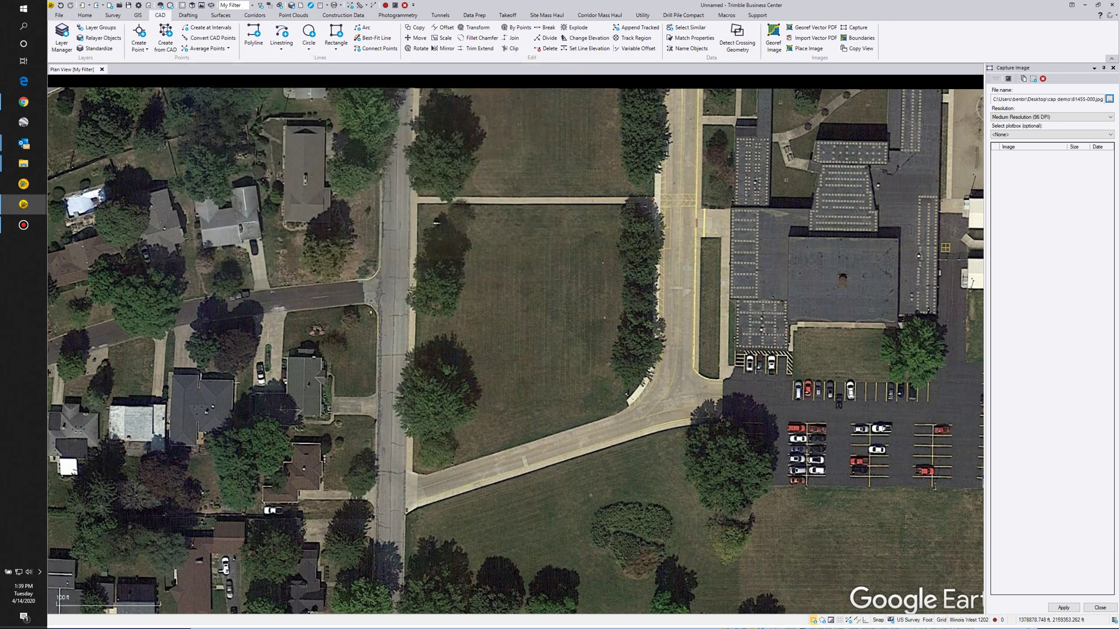
- Capture the plan view image at Very High Resolution (300 DPI) and close Capture Image
click(1039, 117)
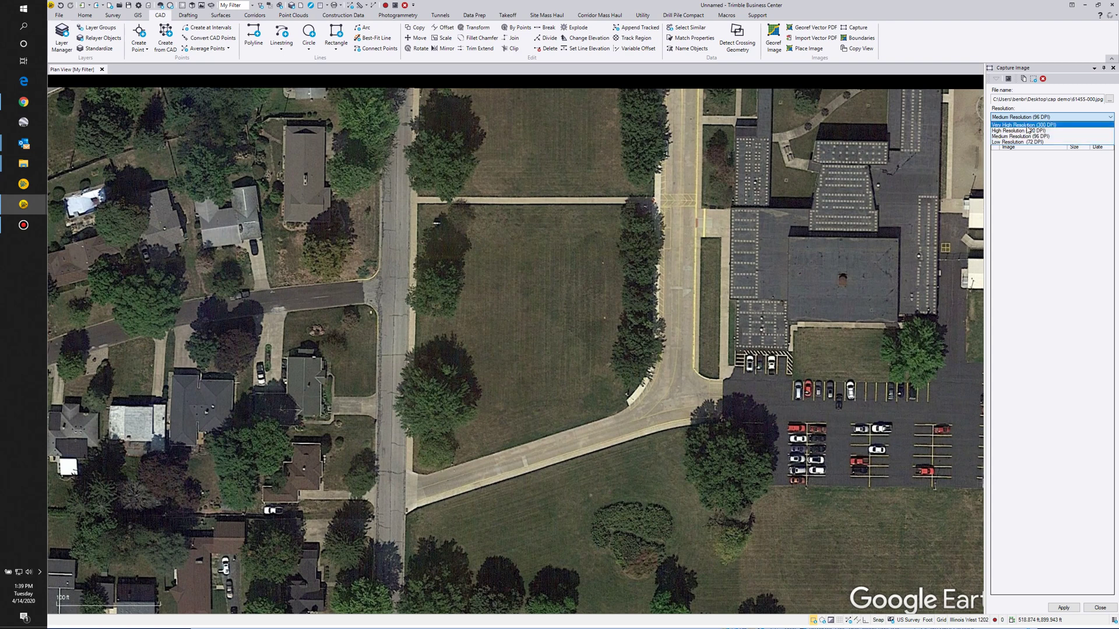
click(1027, 125)
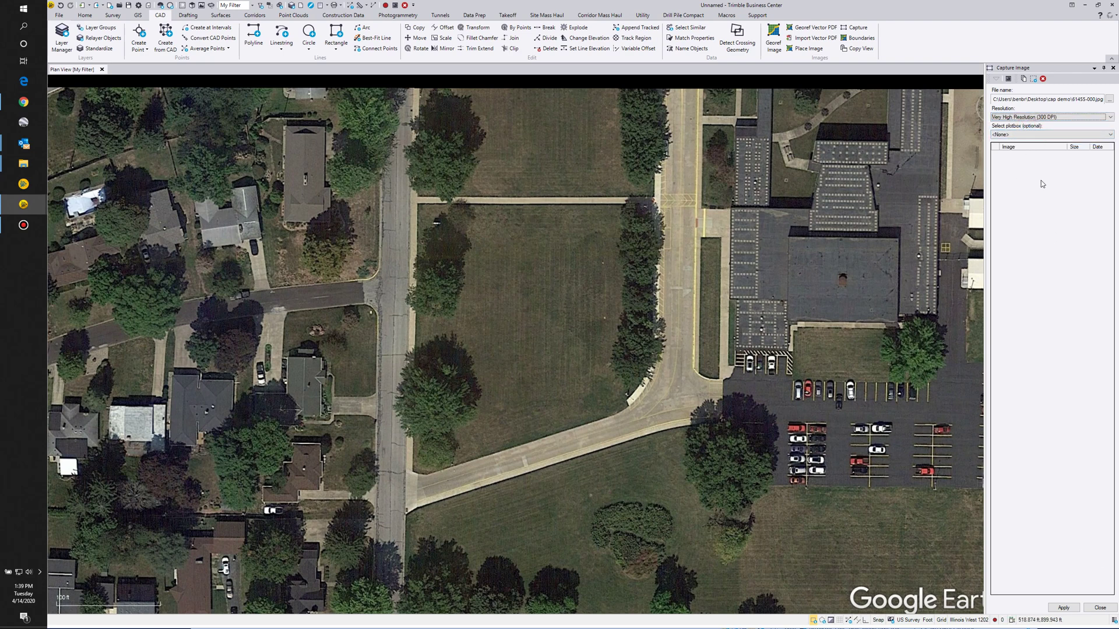
click(1070, 611)
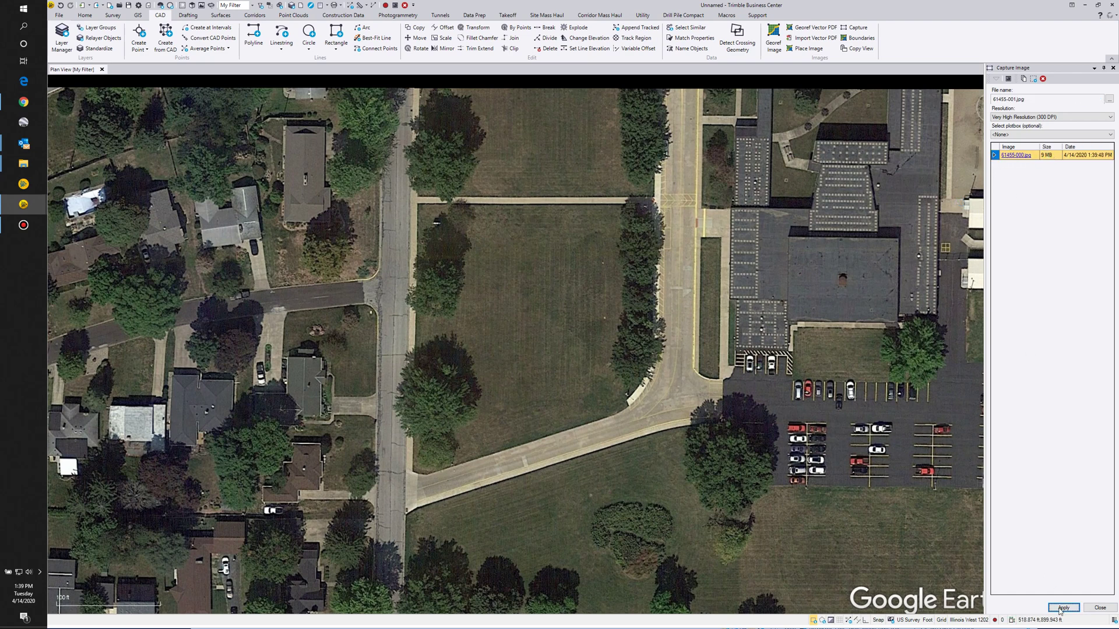
click(1101, 607)
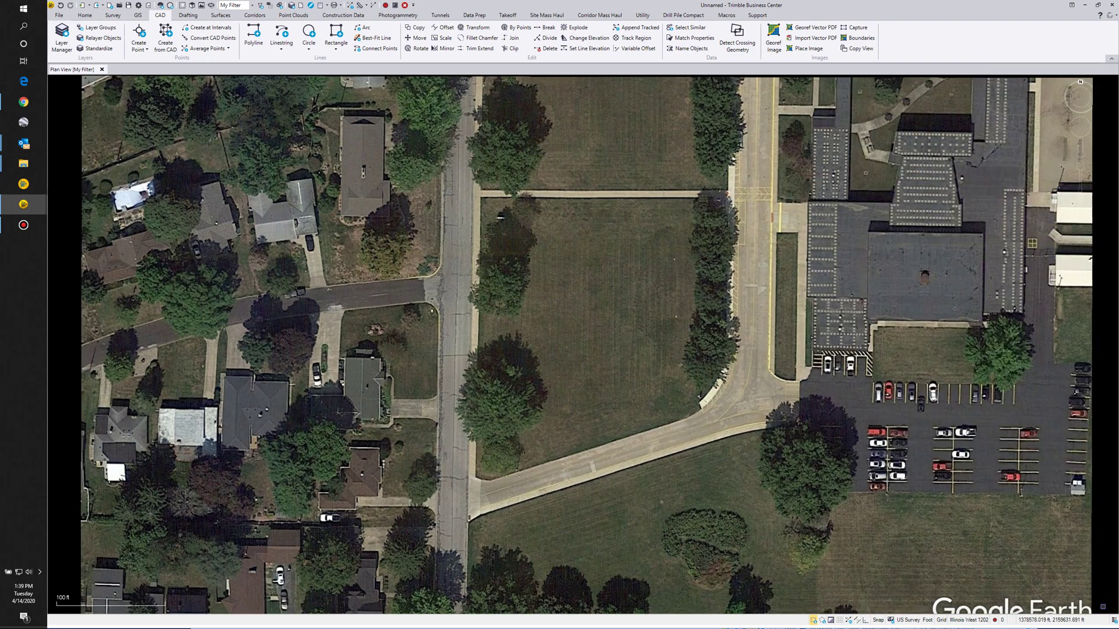
- Minimize Trimble Business Center and open the cap demo folder on the desktop to examine the captured files
click(1086, 8)
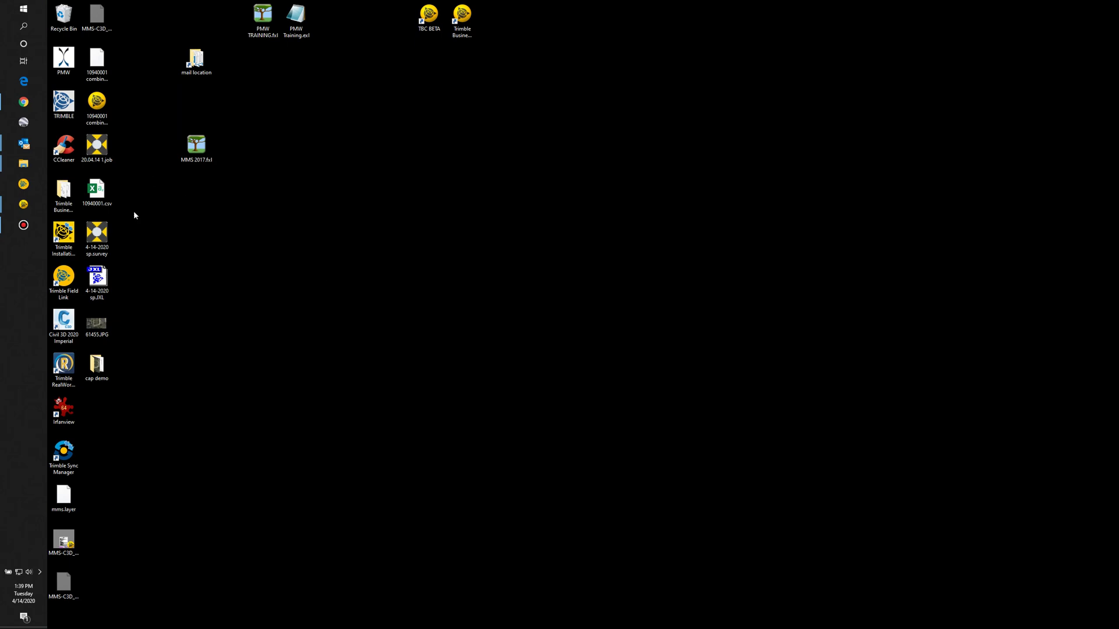
double_click(107, 368)
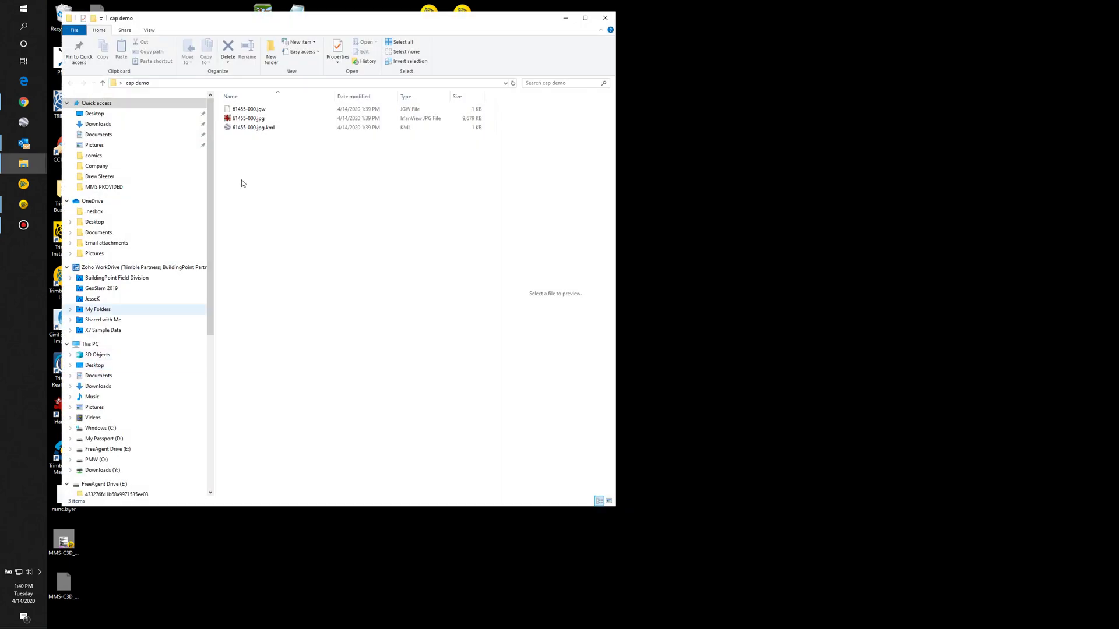
- Copy 61455-000.jgw and 61455-000.jpg from the cap demo folder
click(269, 130)
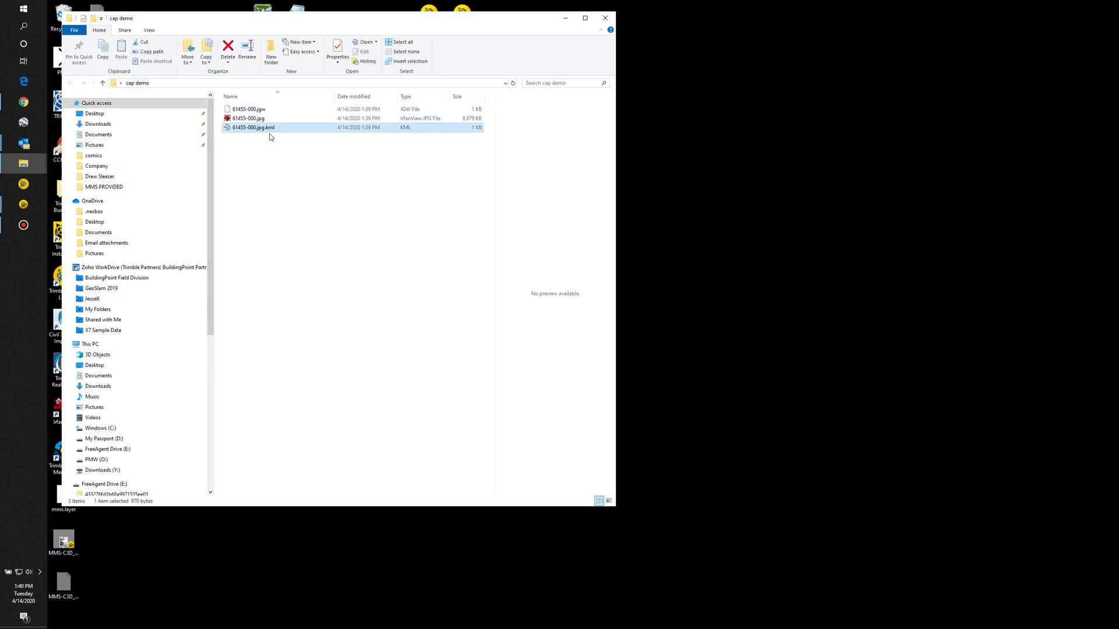
click(244, 119)
click(249, 110)
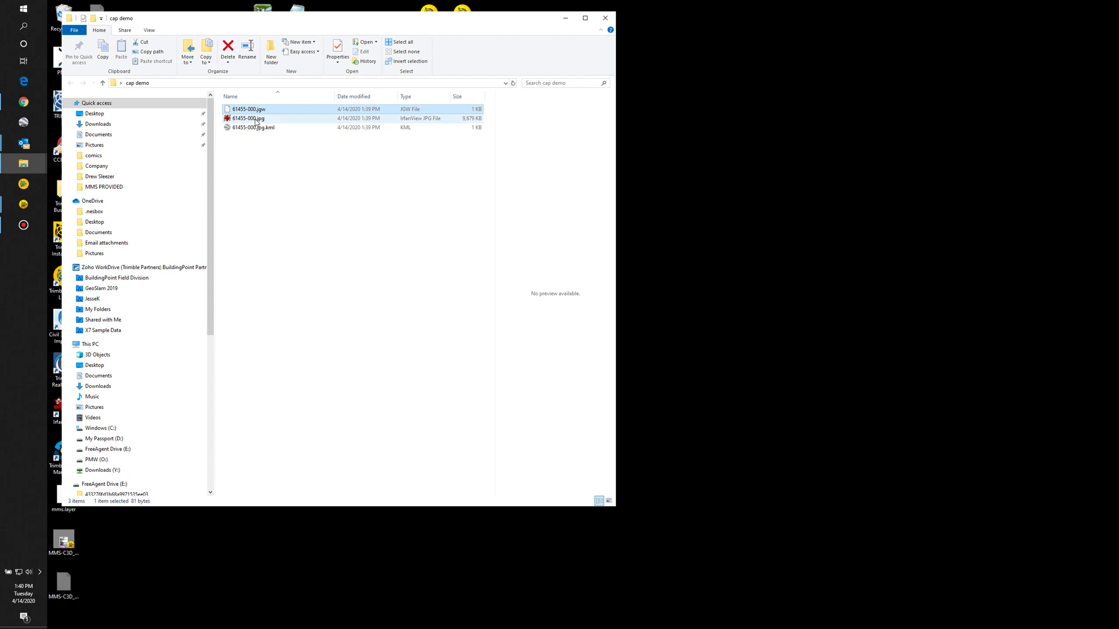
click(256, 120)
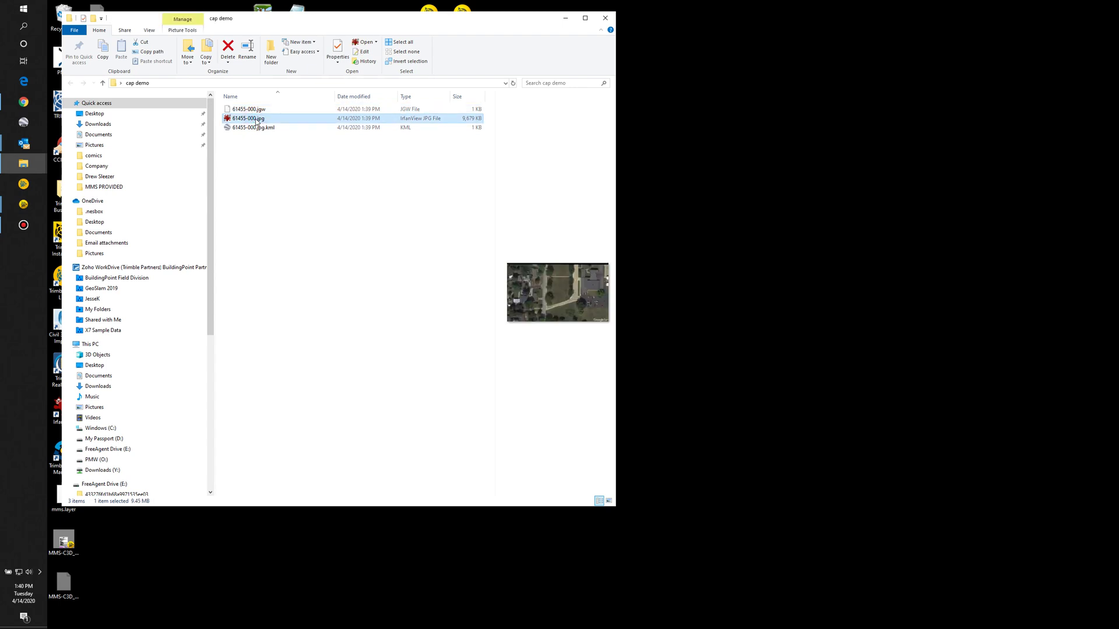
shift+click(255, 110)
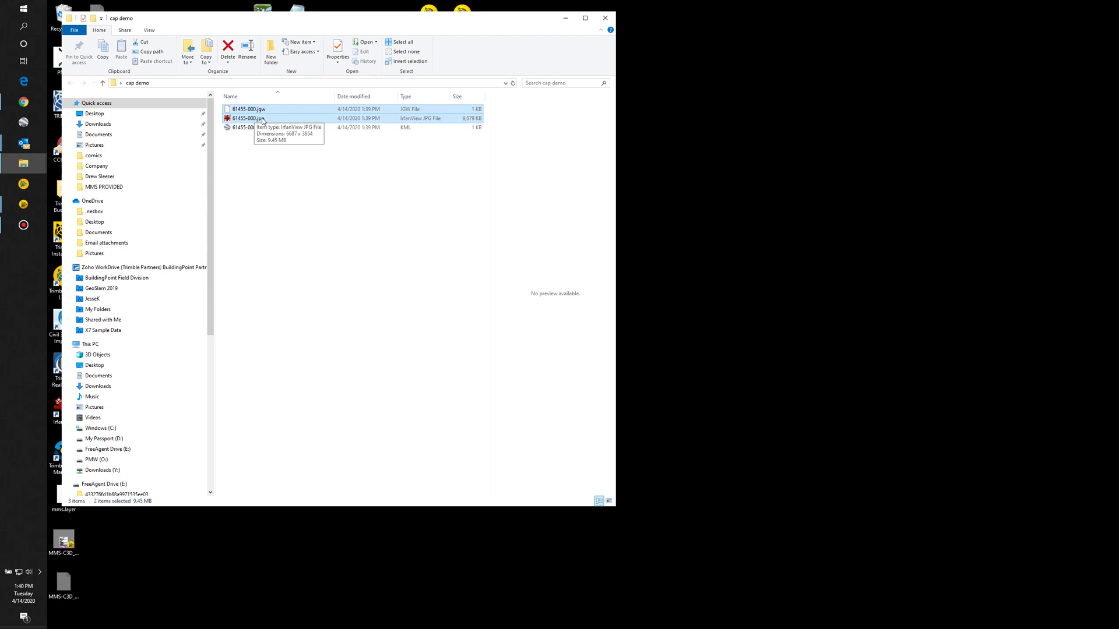
right_click(262, 120)
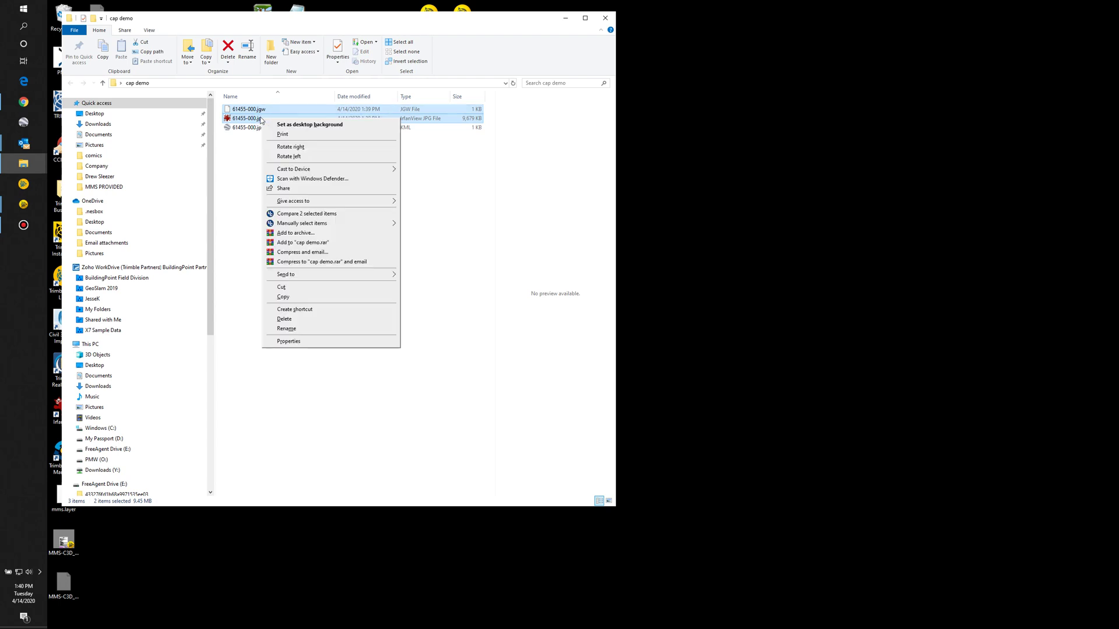
click(283, 297)
- Open the Trimble Access 2019.10 Projects folder through the desktop's TRIMBLE folder and its TRIMBLE ACCESS subfolder
drag(214, 18, 330, 41)
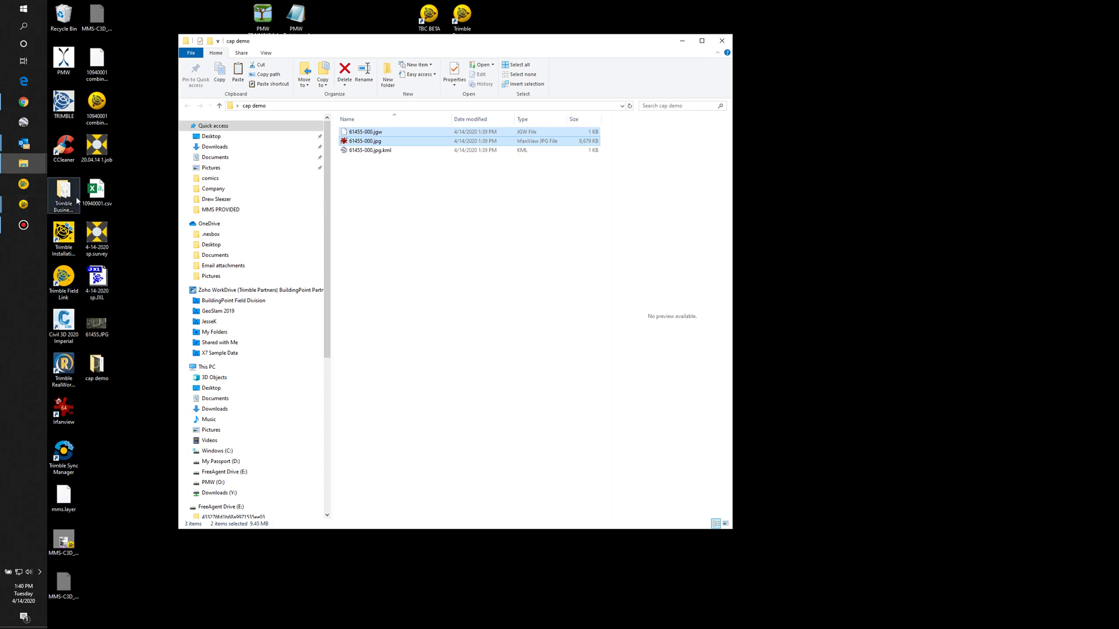
click(61, 104)
double_click(62, 104)
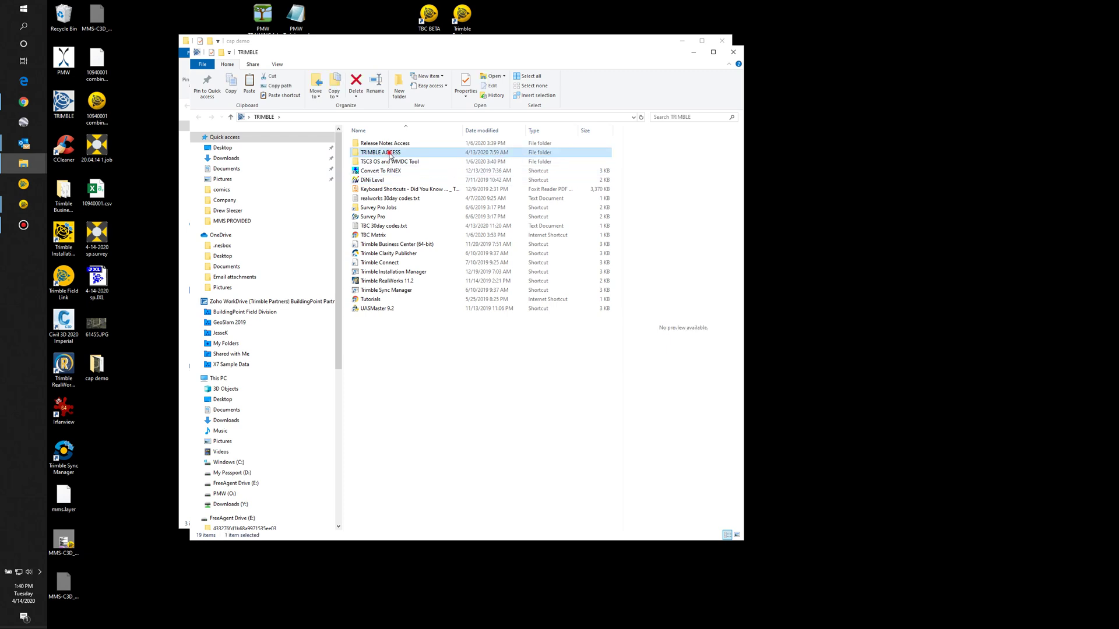
double_click(379, 153)
double_click(376, 153)
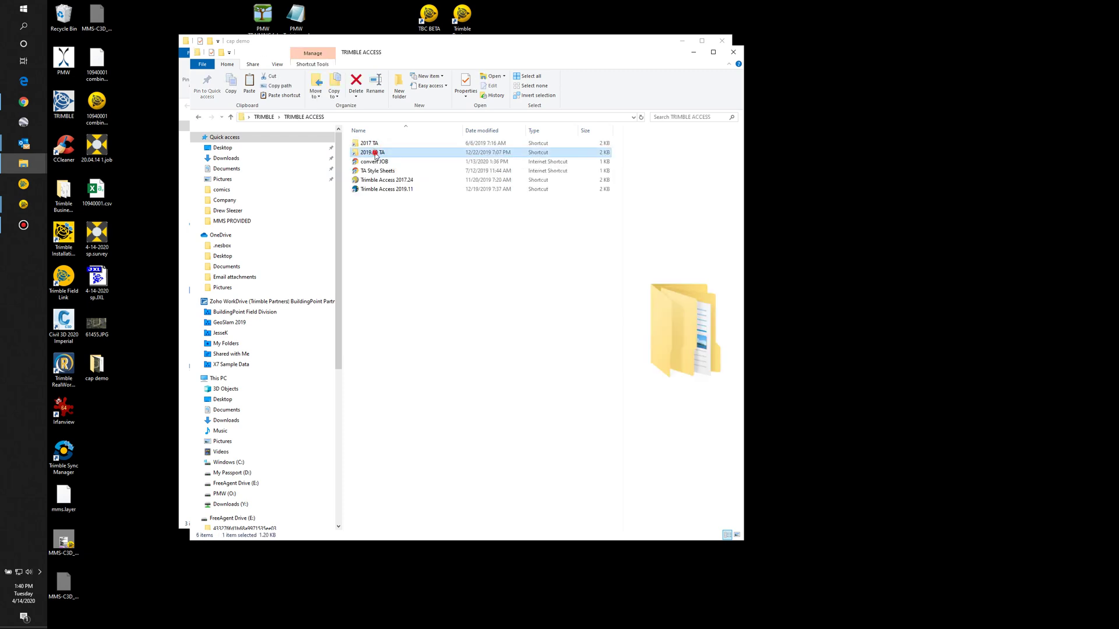
click(381, 145)
click(377, 154)
double_click(376, 153)
- Create a folder named 20.04.14 inside Projects and open it
right_click(383, 174)
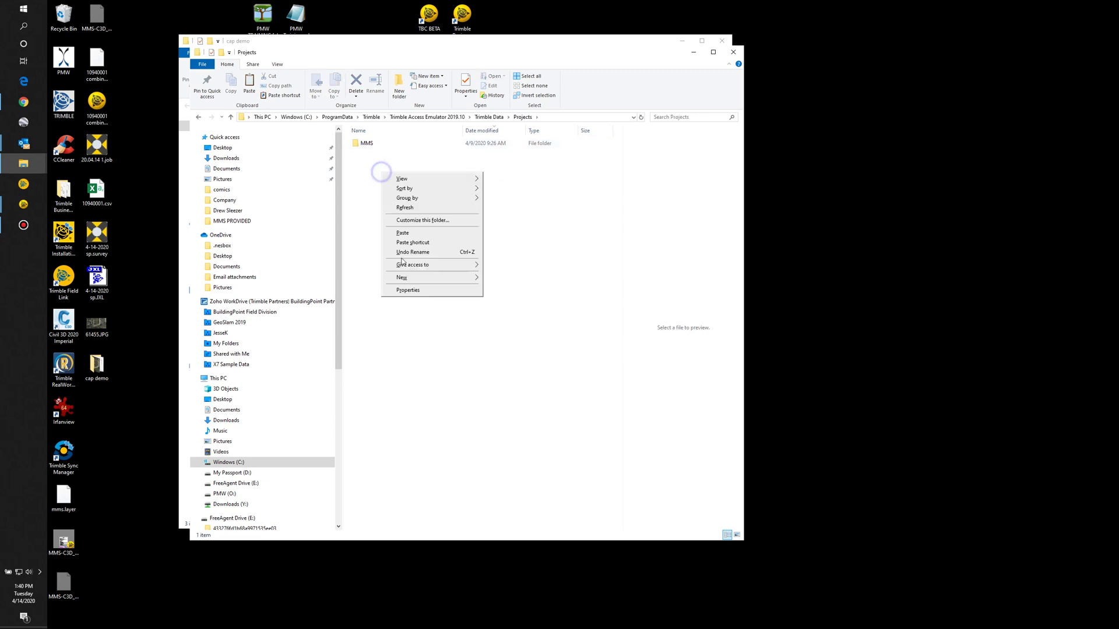
mouse_move(408, 277)
click(510, 281)
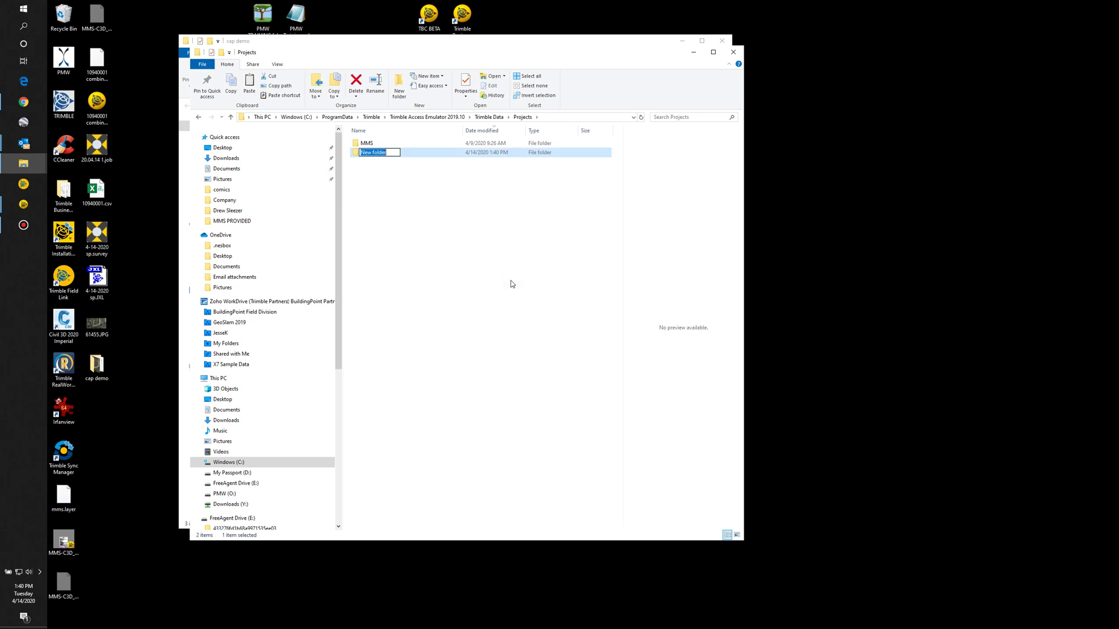
text(20.04.14)
key(Return)
key(Return)
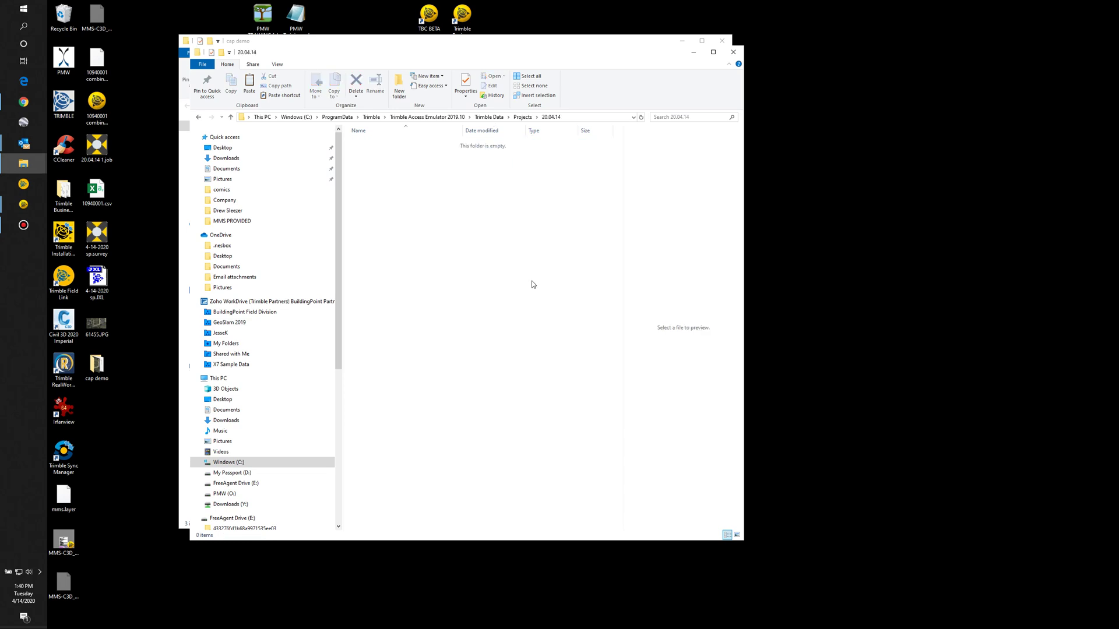
- Paste the copied image and world file into the 20.04.14 folder and close the cap demo window
key(ctrl+v)
click(429, 238)
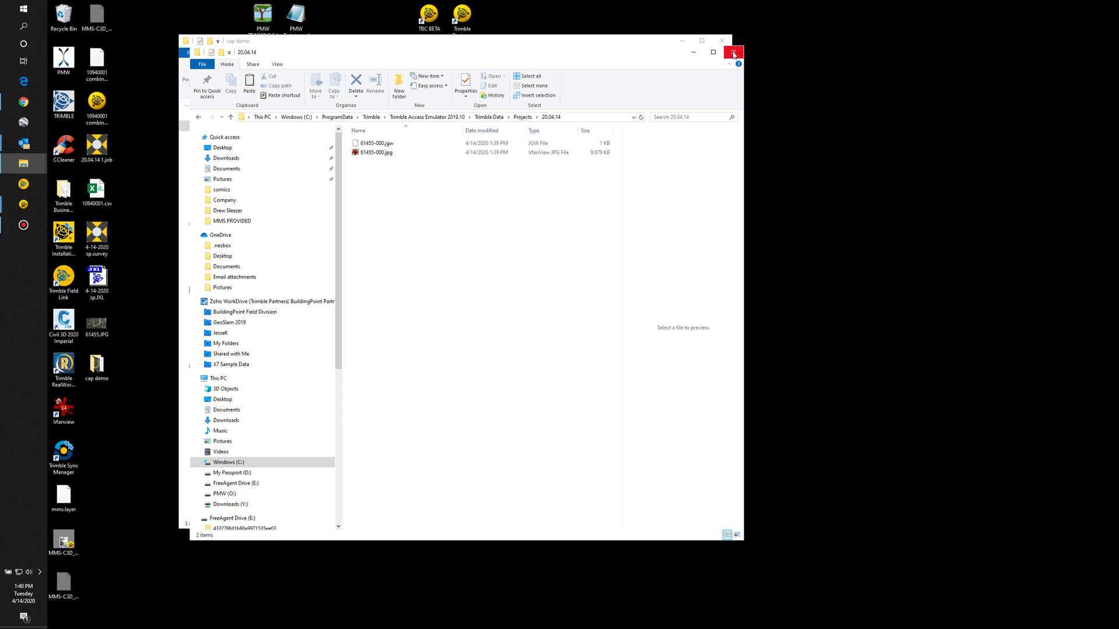
click(301, 41)
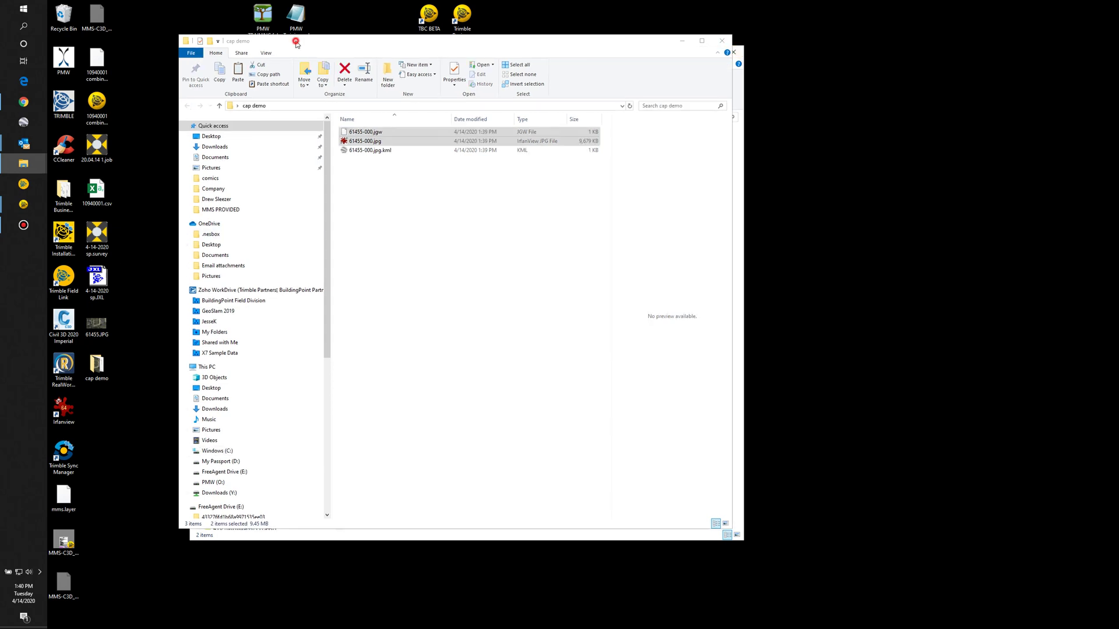
click(724, 39)
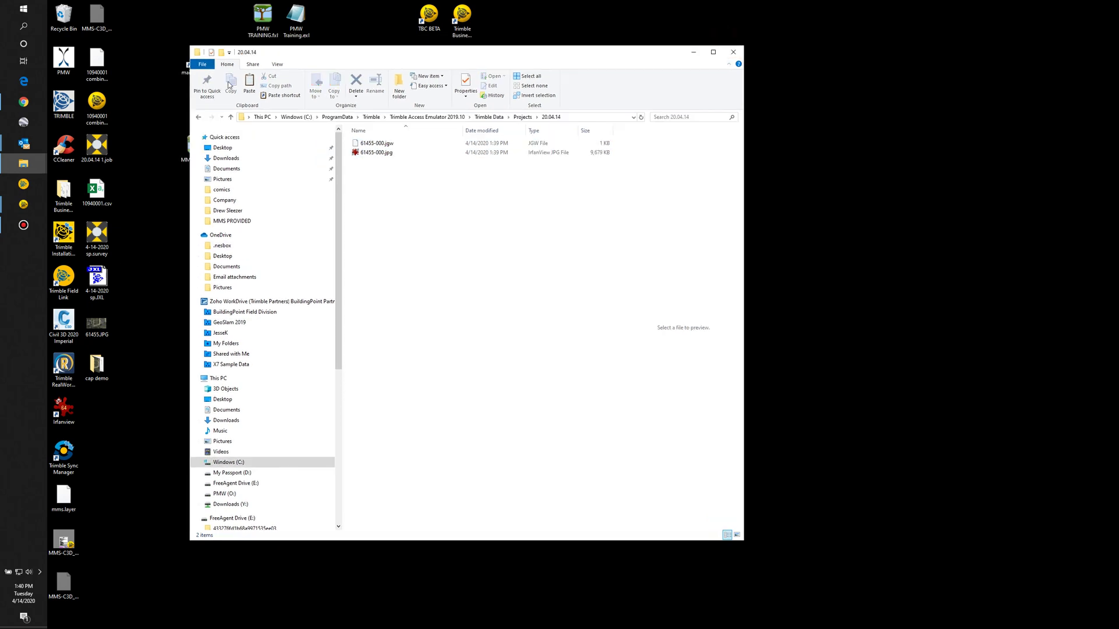
- Return to the TRIMBLE ACCESS folder and launch Trimble Access 2019.11
click(199, 118)
click(199, 118)
click(199, 118)
click(198, 118)
click(199, 119)
click(199, 118)
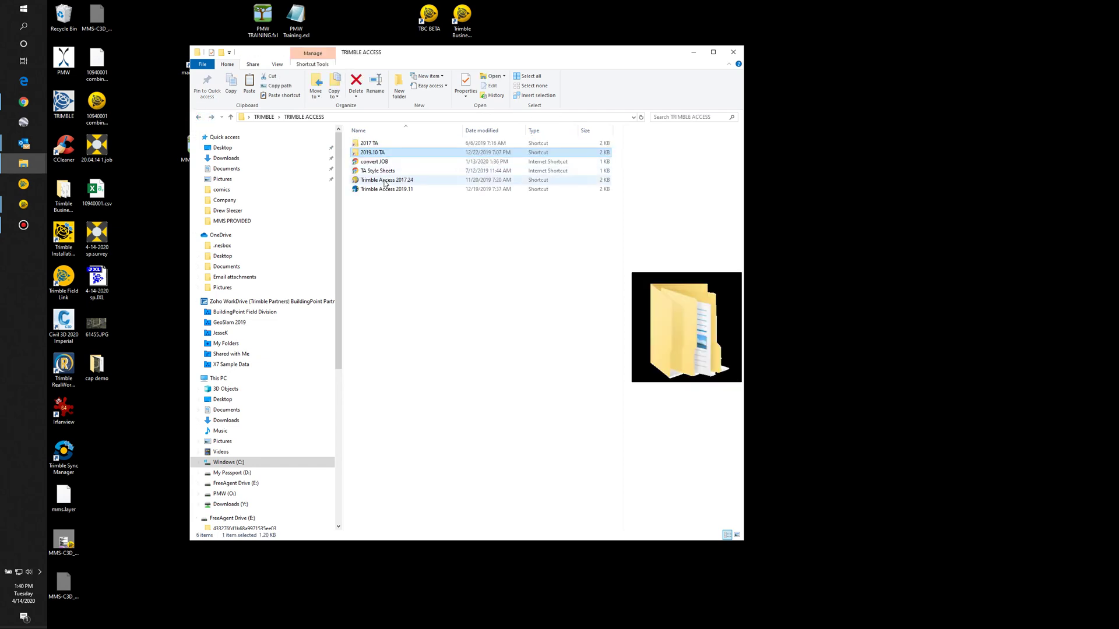
click(386, 180)
click(387, 190)
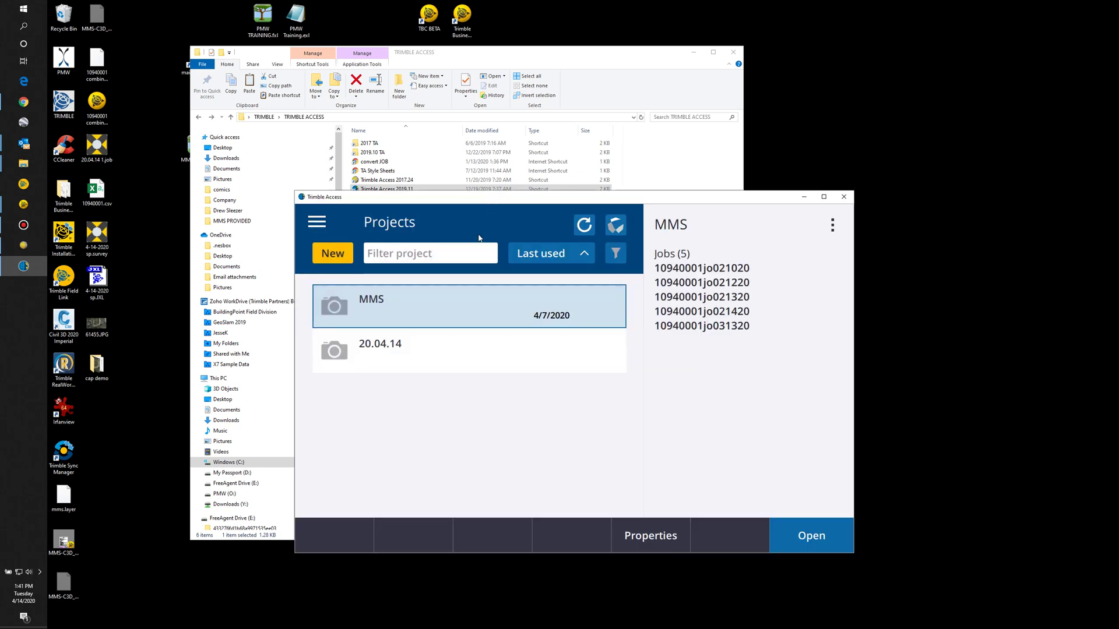
- Open the 20.04.14 project and set the new job's coordinate system zone to Illinois West 1202 from the library
double_click(380, 344)
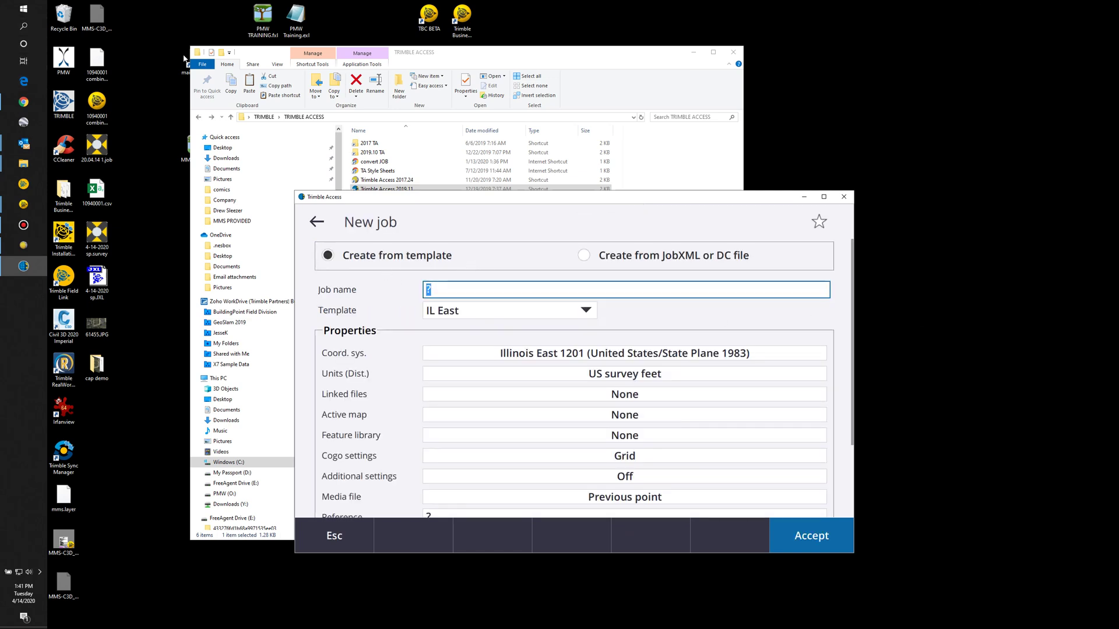
click(584, 312)
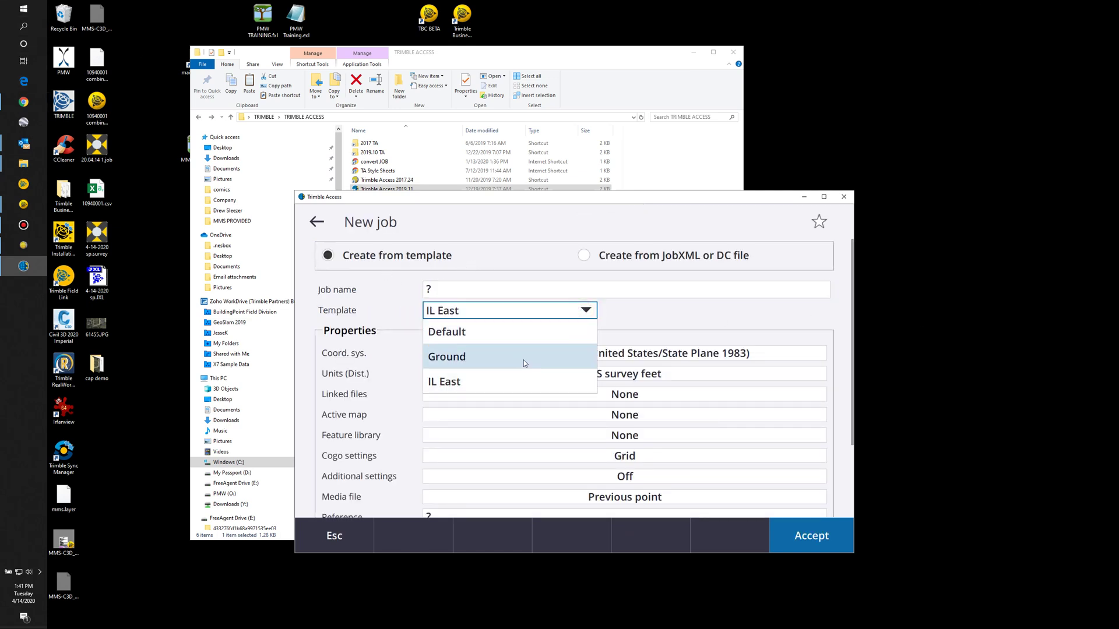
click(724, 306)
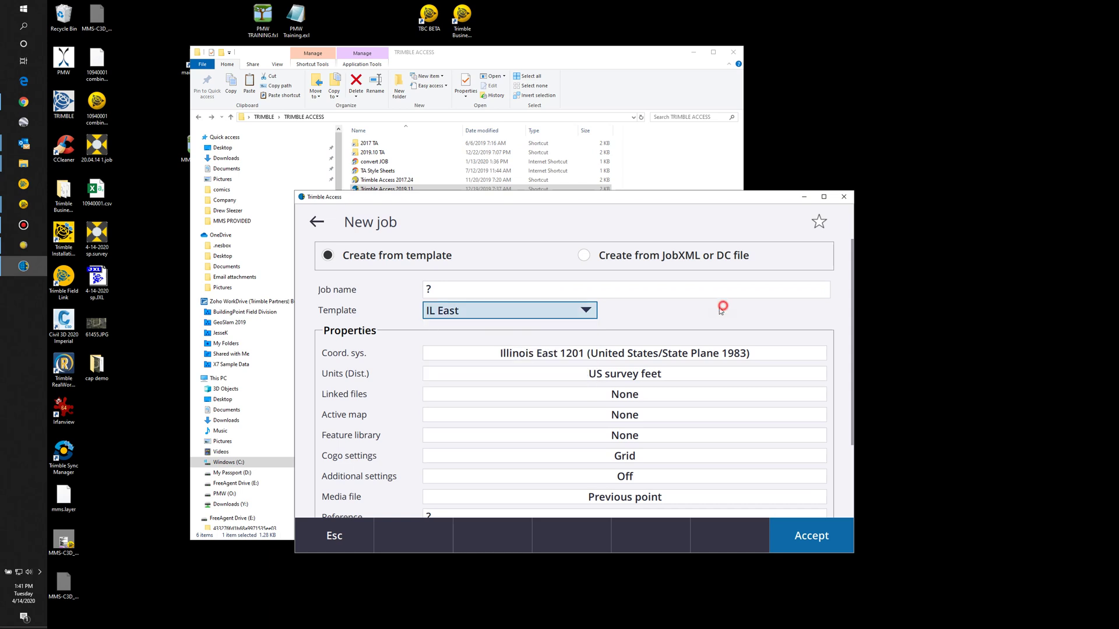
click(599, 350)
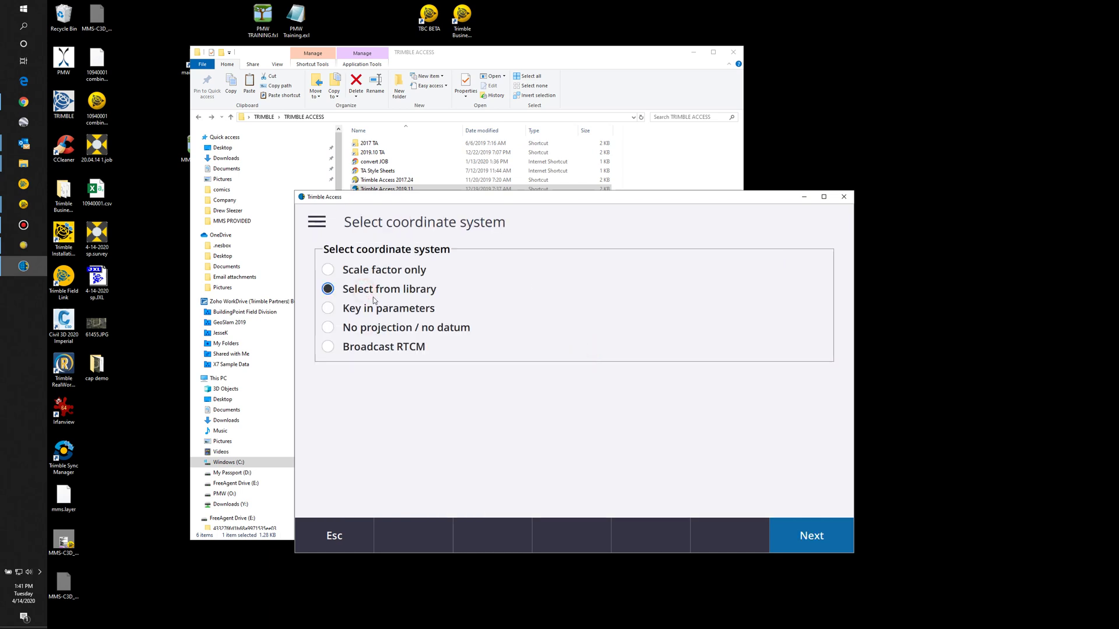
click(811, 536)
click(679, 285)
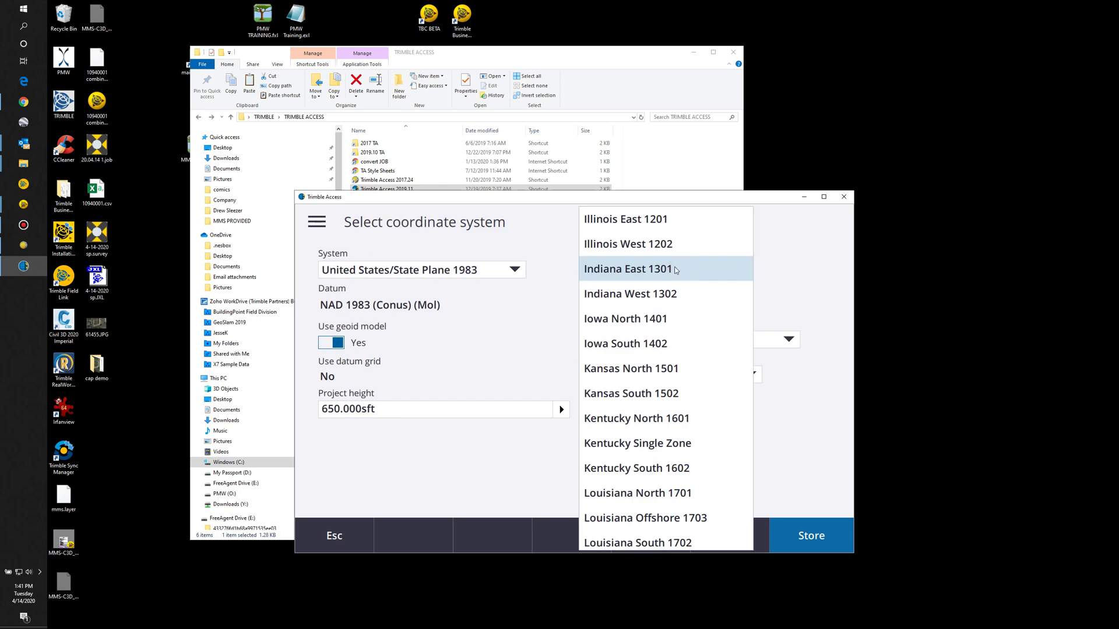
click(654, 245)
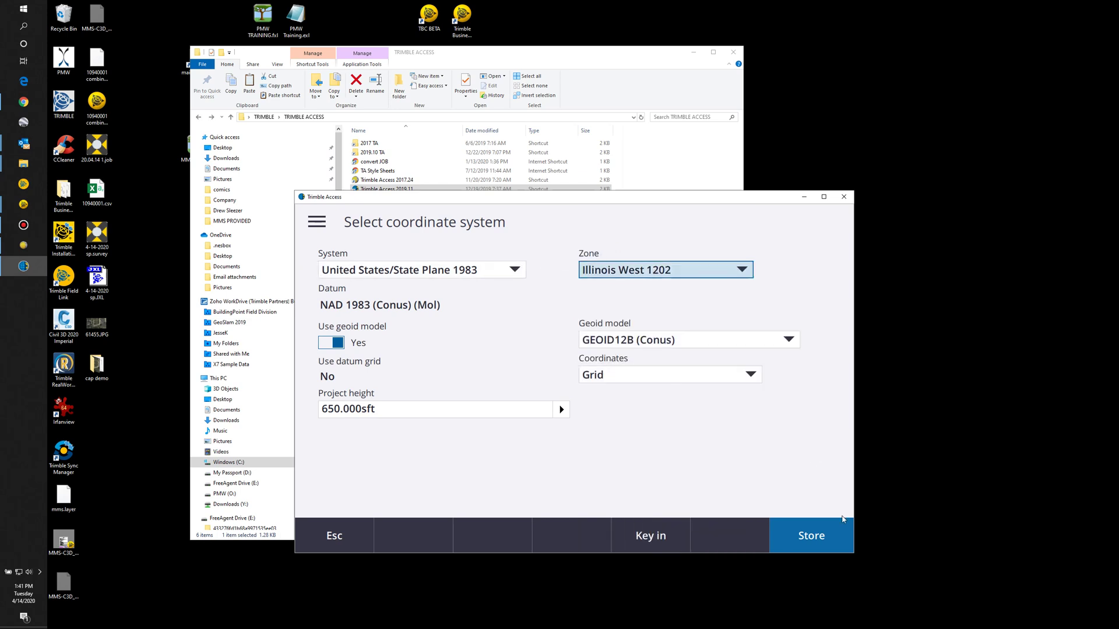
click(832, 543)
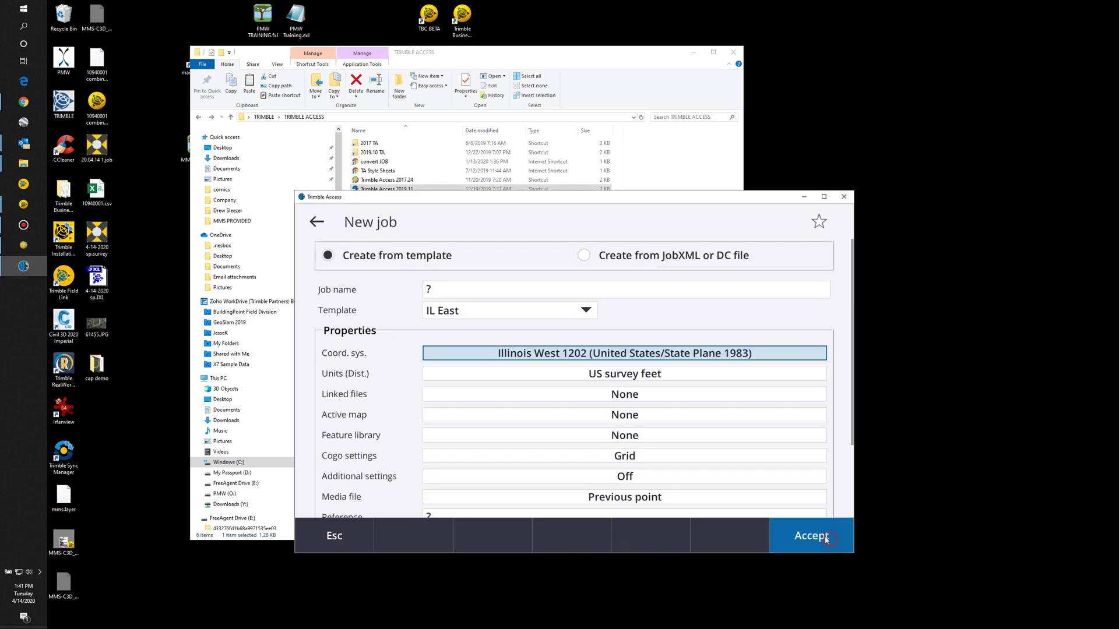
- Name the new job 20.04.14 and create it
click(451, 291)
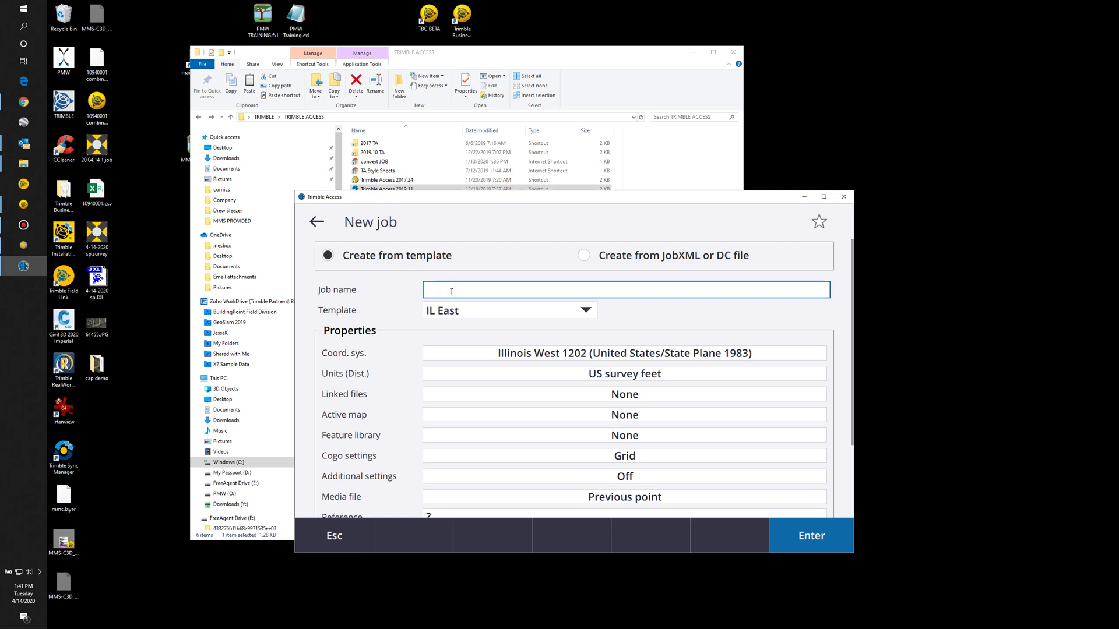
text(20.04.14)
click(825, 544)
click(822, 541)
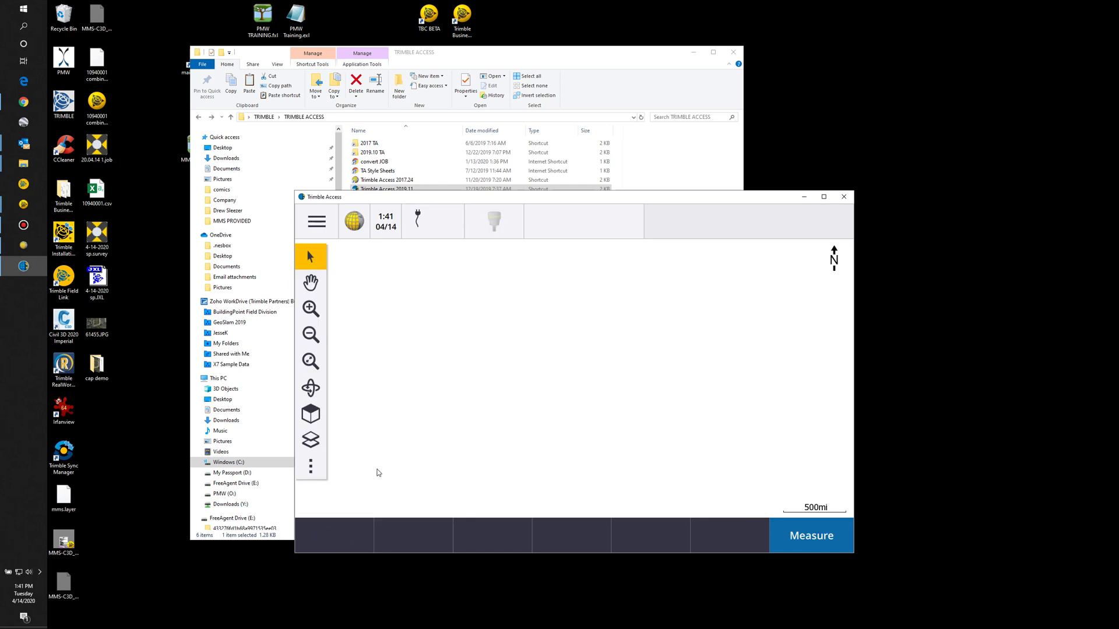
- Activate 61455-000.jpg as the job's active map so the aerial image is displayed
click(311, 466)
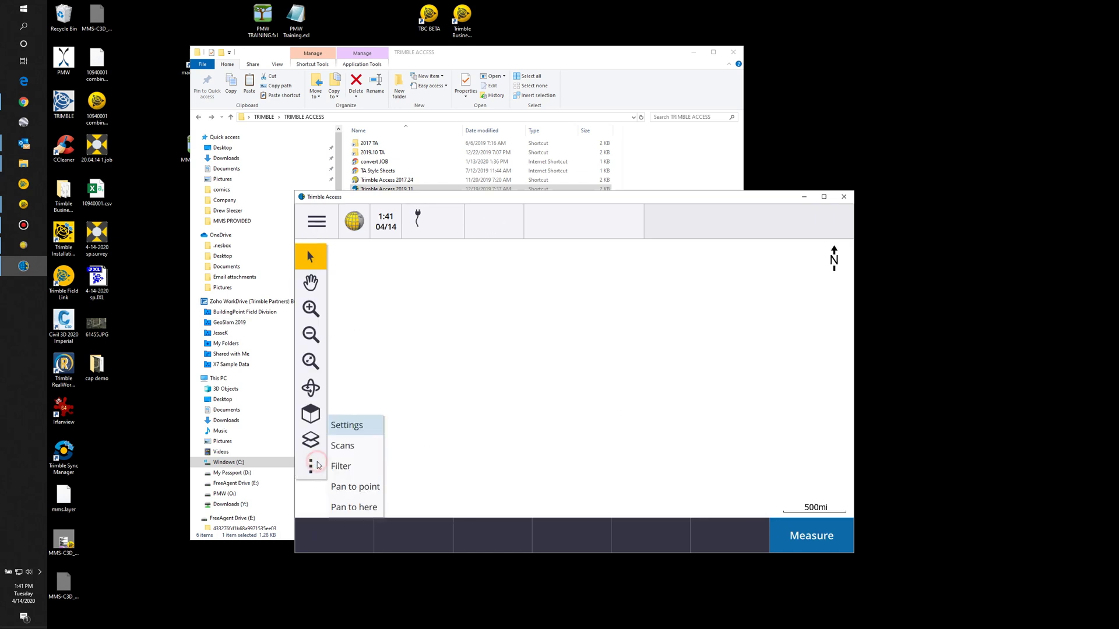
click(311, 441)
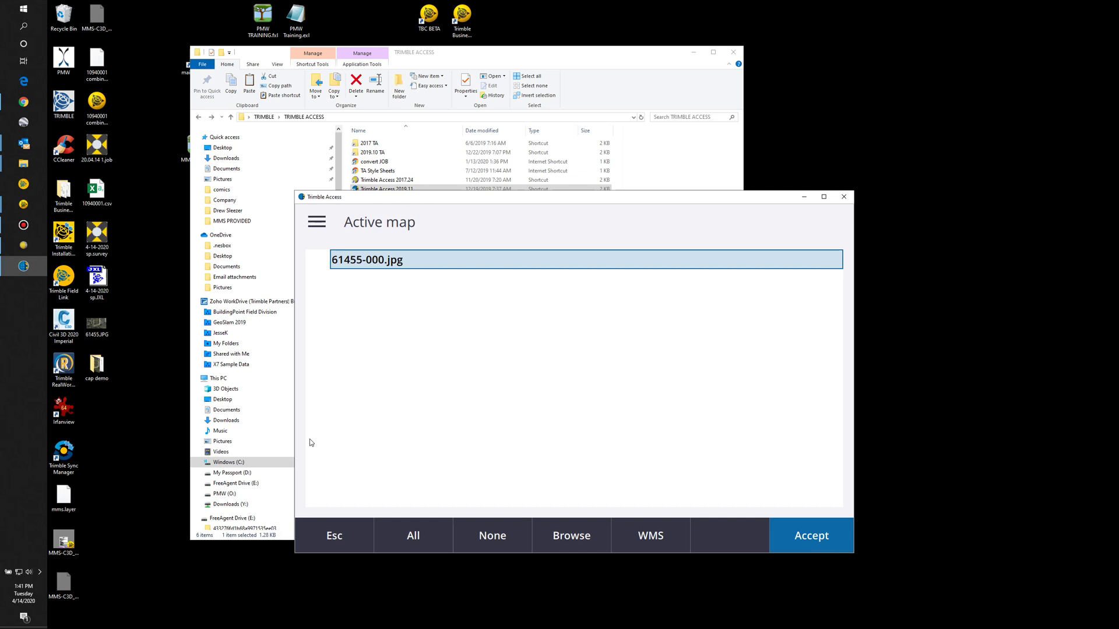
key(Escape)
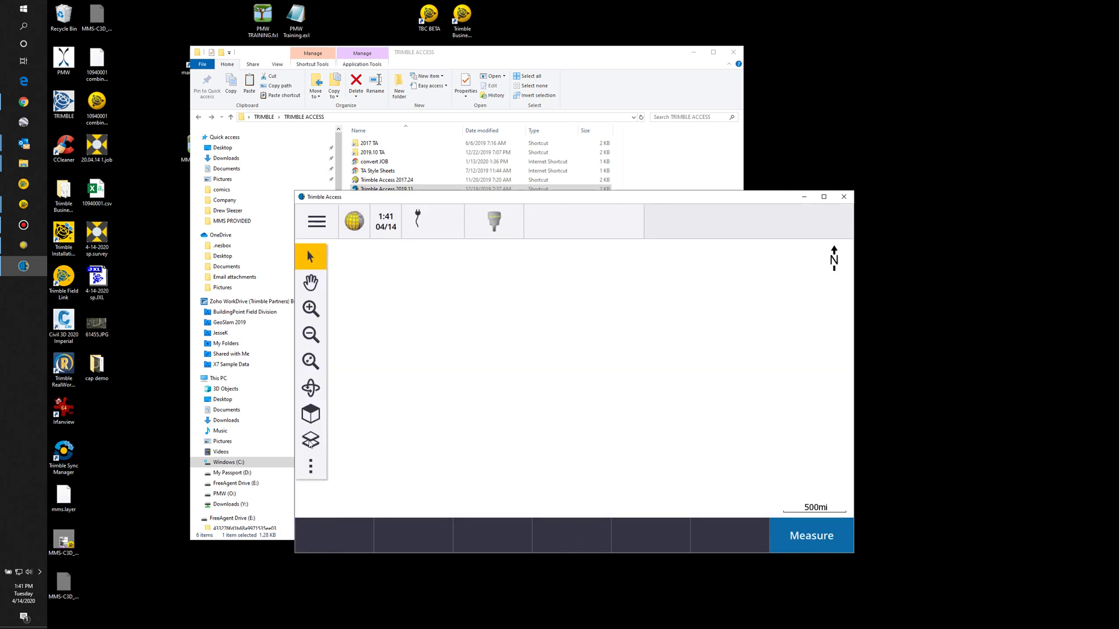
click(311, 441)
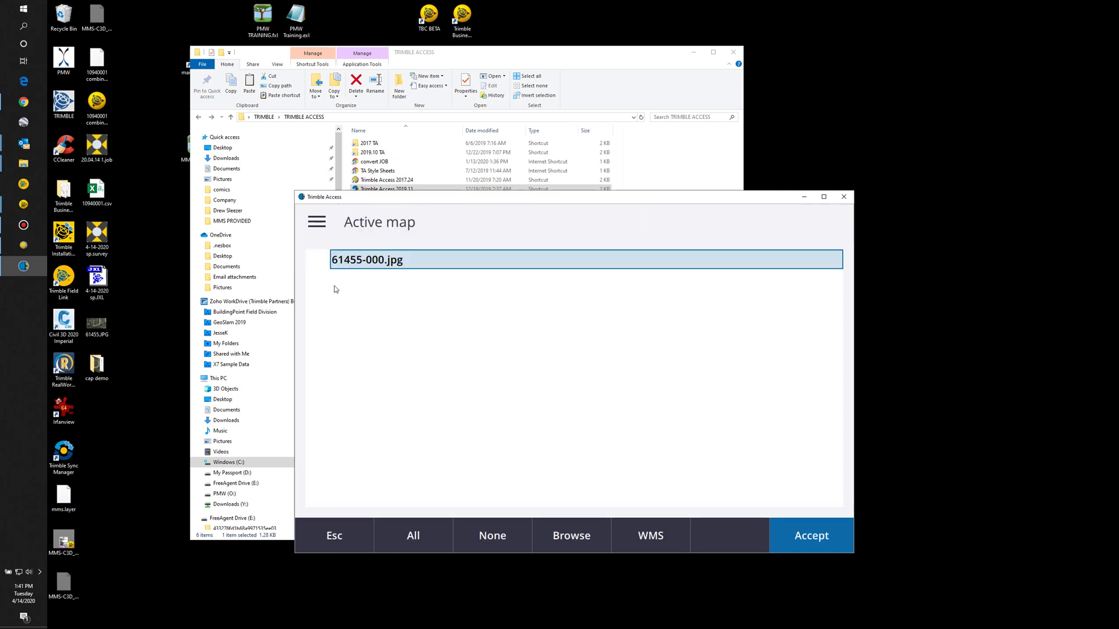
click(320, 265)
click(808, 539)
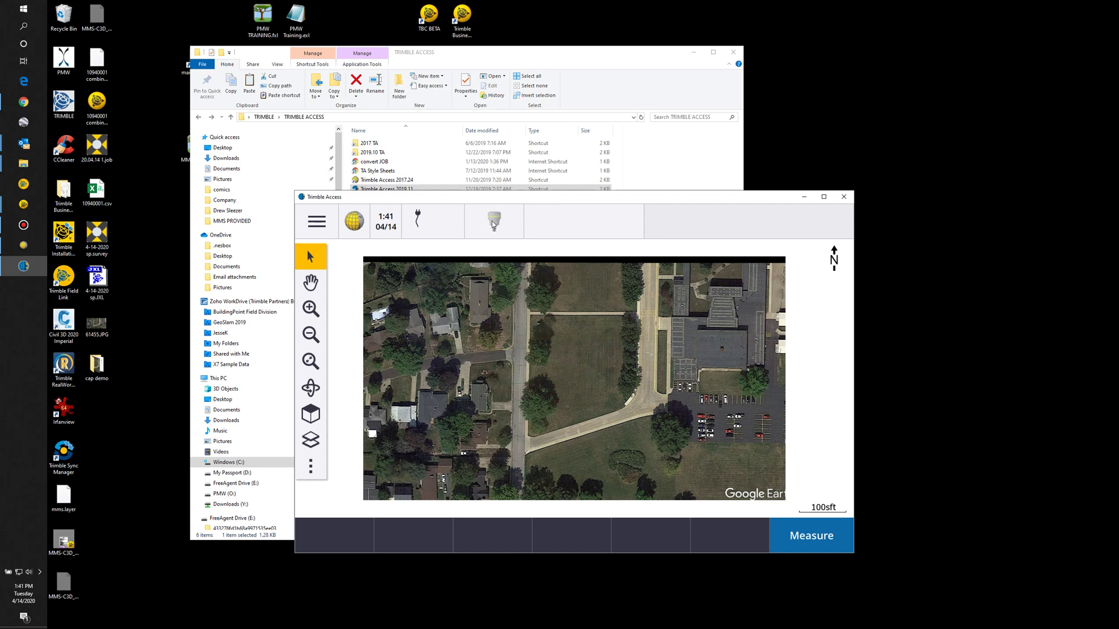
- Set the Bluetooth GNSS rover connection to the R10-2 Trimble receiver and accept the auto-connect options
click(494, 220)
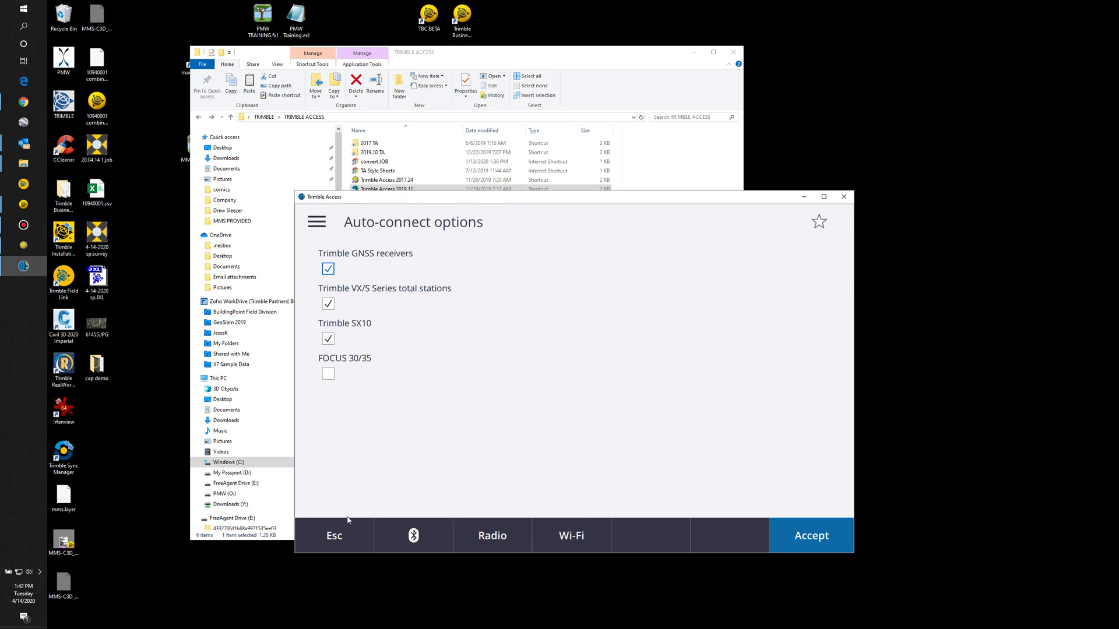
click(415, 548)
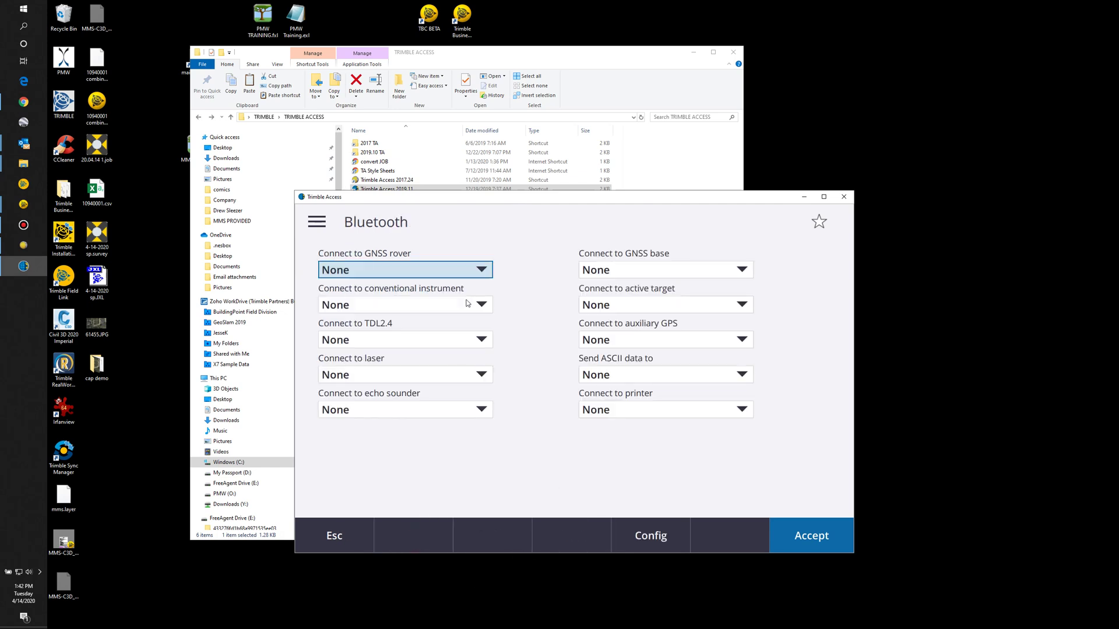
click(483, 274)
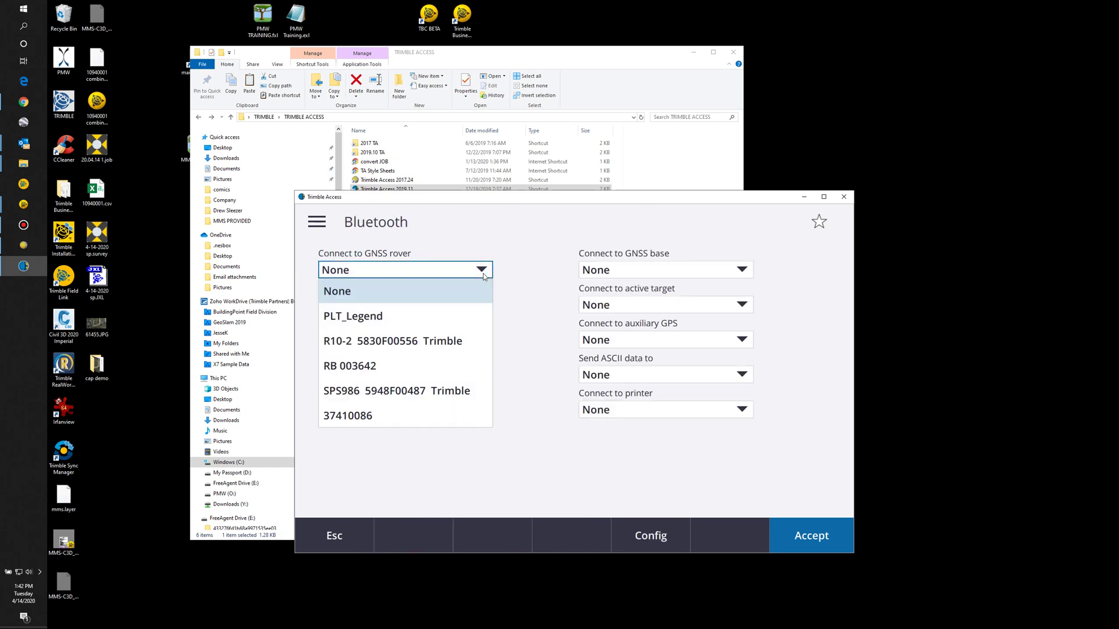
click(428, 342)
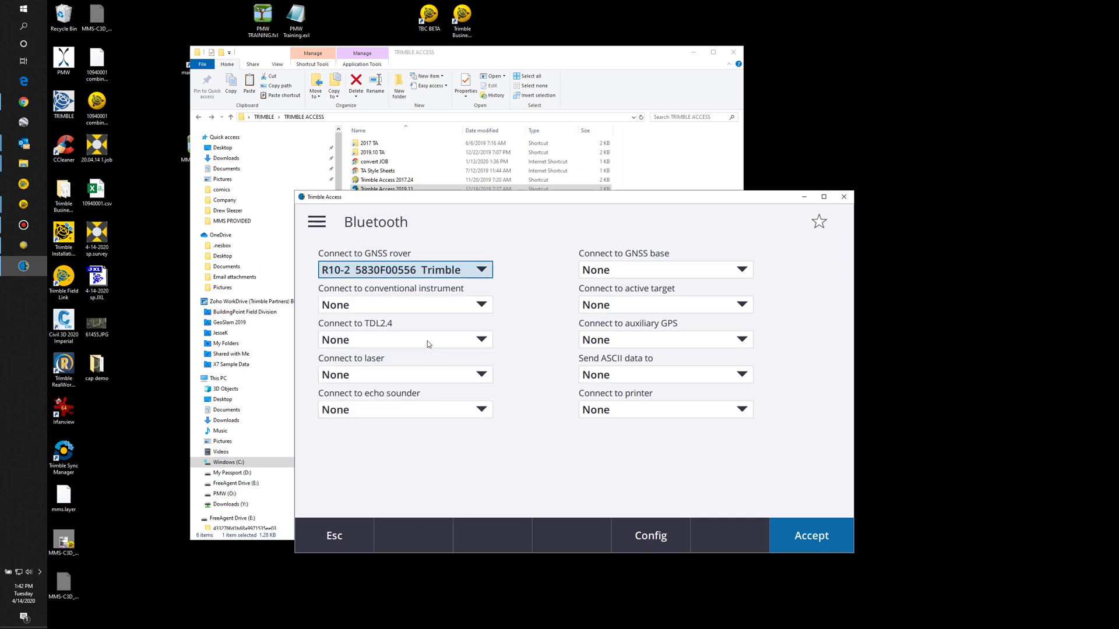
click(817, 540)
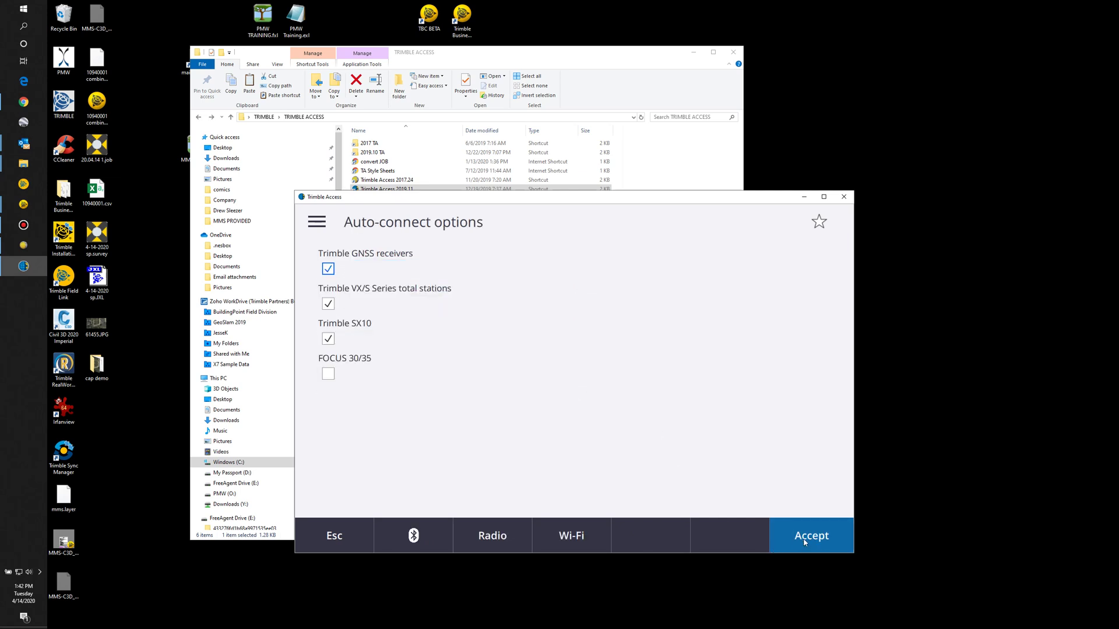
click(805, 541)
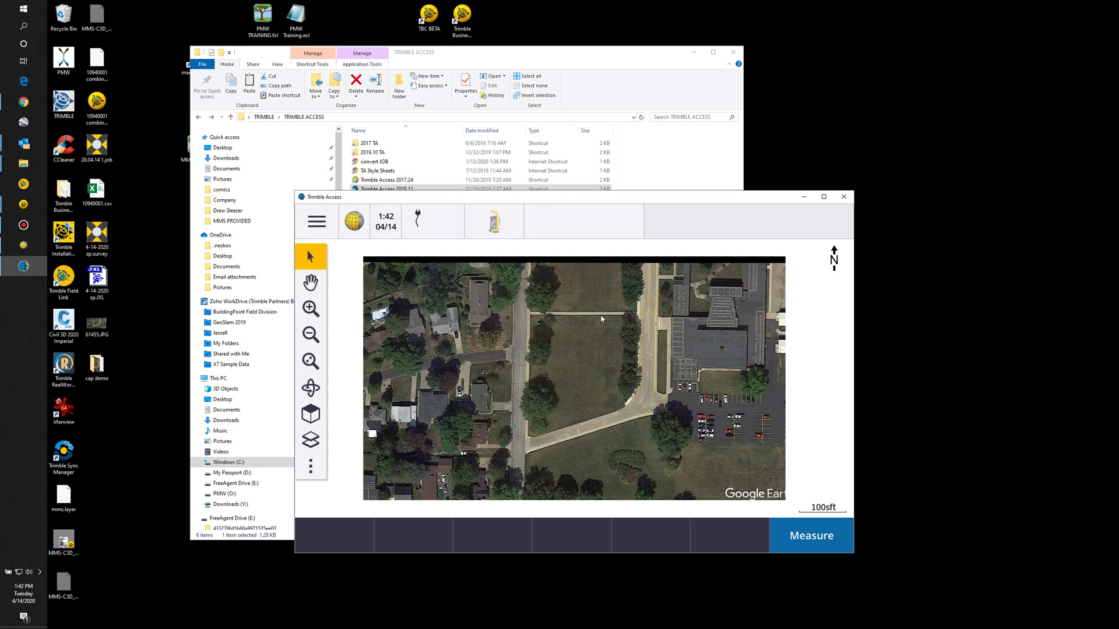